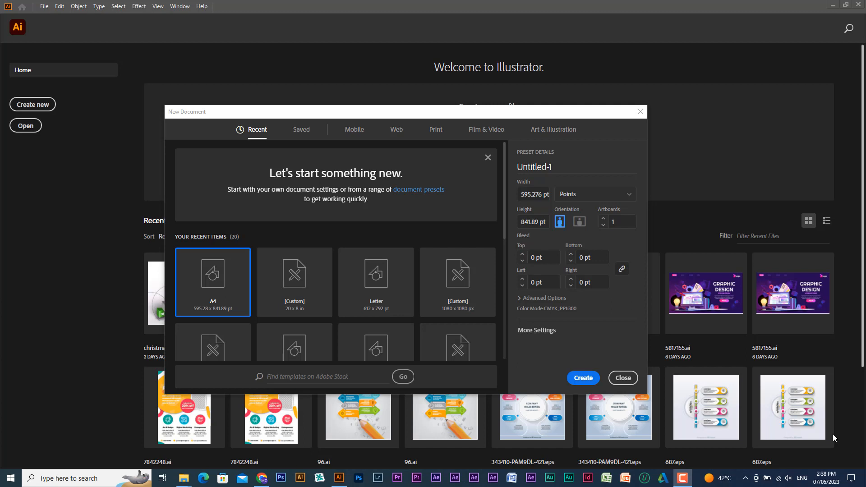
- Close and reopen the New Document dialog, and reposition it over the Home screen
{"action": "left_click", "coordinate": [625, 379]}
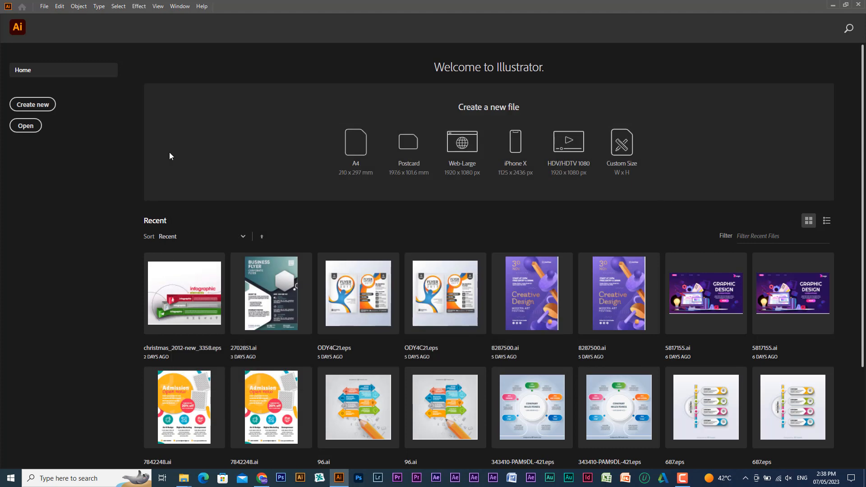
{"action": "left_click", "coordinate": [33, 104]}
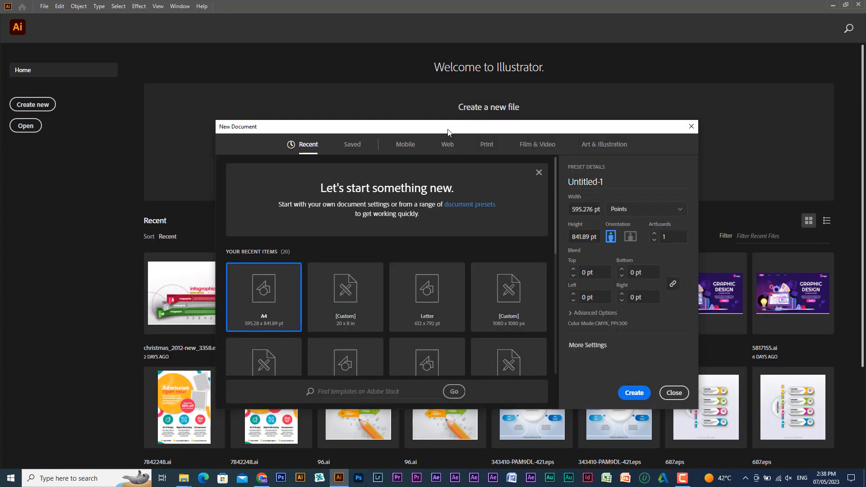
{"action": "left_click_drag", "start_coordinate": [448, 132], "coordinate": [398, 132]}
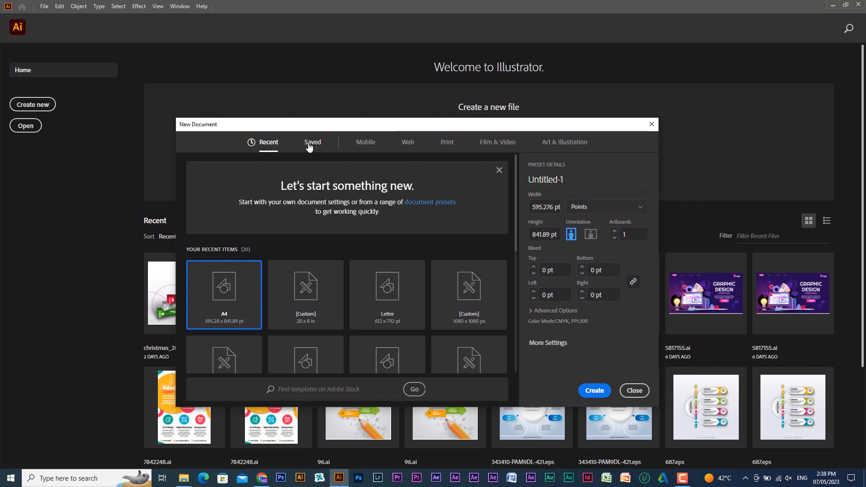
- Browse the Saved, Mobile, Web, Print and Film & Video preset categories, and return to the recent presets
{"action": "left_click", "coordinate": [312, 142]}
{"action": "left_click", "coordinate": [391, 143]}
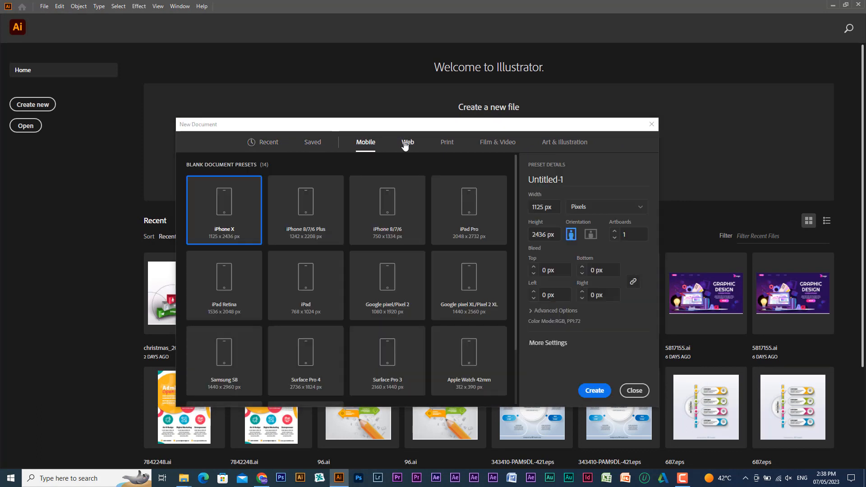
{"action": "left_click", "coordinate": [407, 144]}
{"action": "left_click", "coordinate": [446, 143]}
{"action": "left_click", "coordinate": [497, 142]}
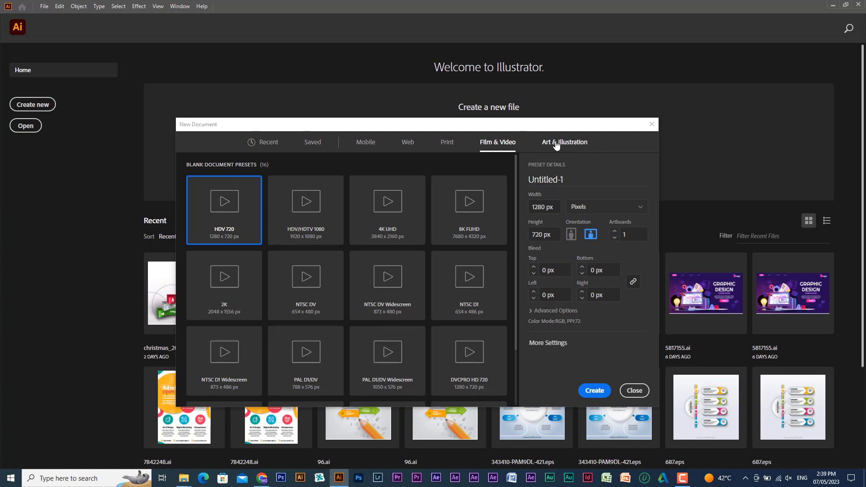
{"action": "left_click", "coordinate": [264, 141]}
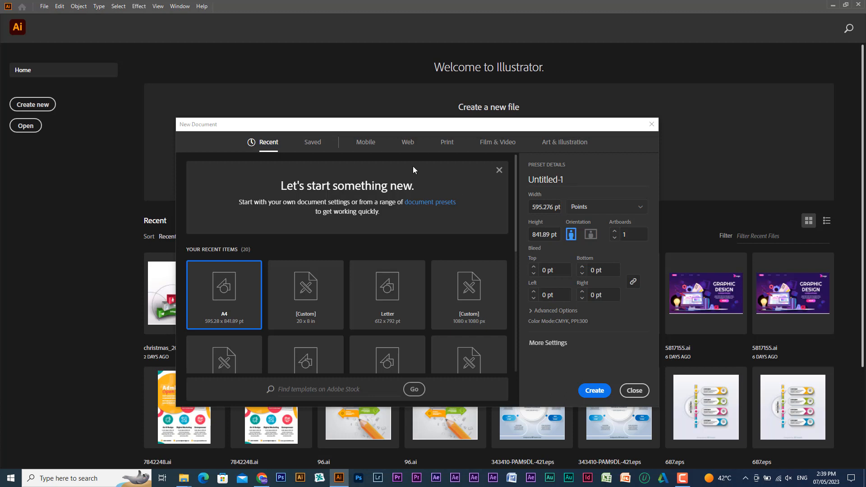
- Create a new document from the A4 print preset in portrait orientation with one artboard
{"action": "left_click", "coordinate": [445, 143]}
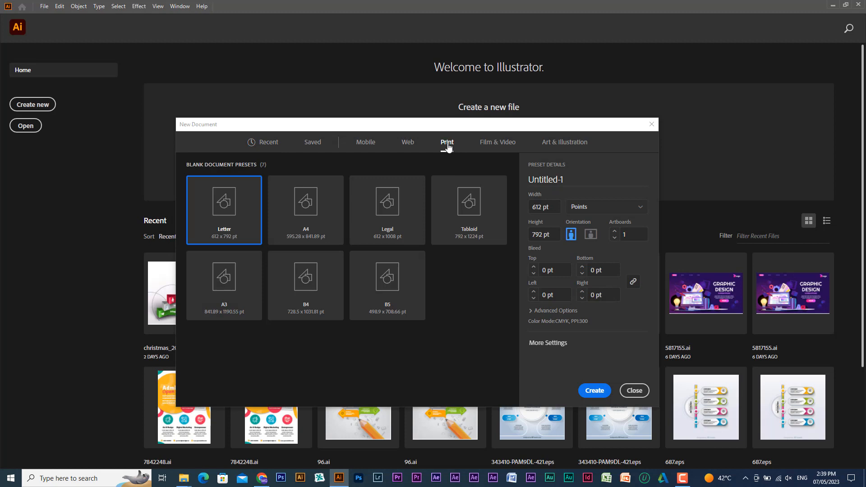
{"action": "left_click", "coordinate": [305, 212]}
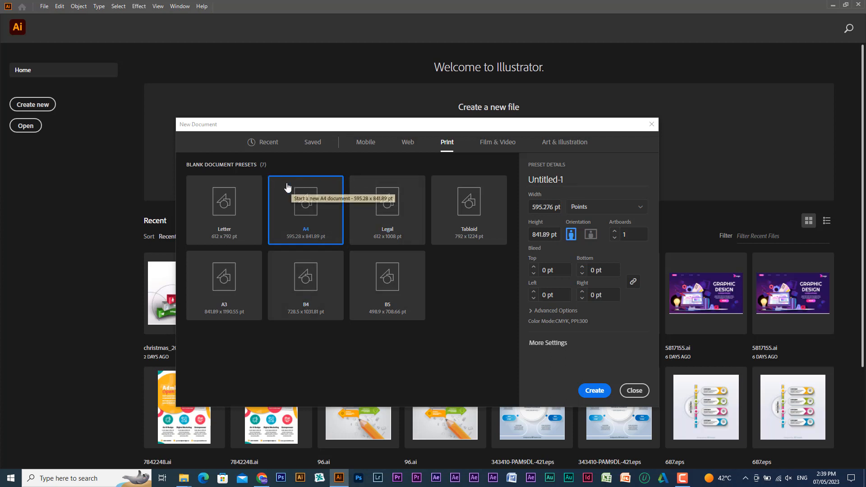
{"action": "left_click", "coordinate": [594, 391]}
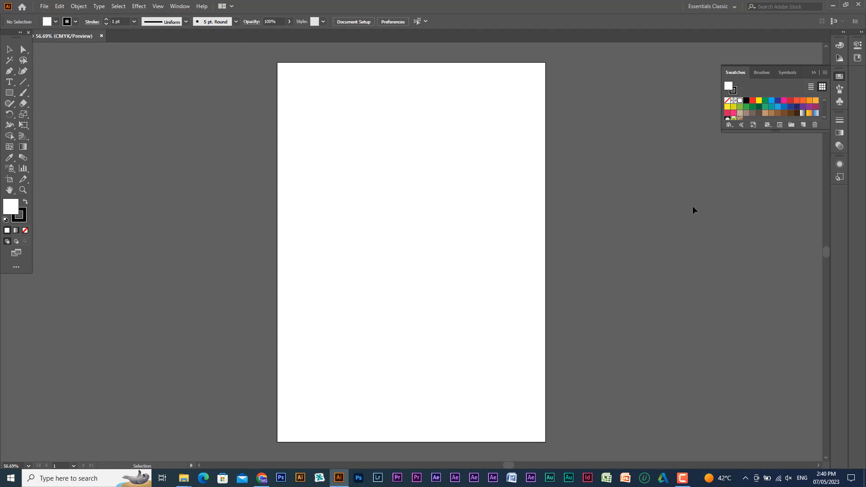
- Collapse the Swatches panel and undock the Control bar so it floats over the artboard
{"action": "left_click", "coordinate": [813, 74]}
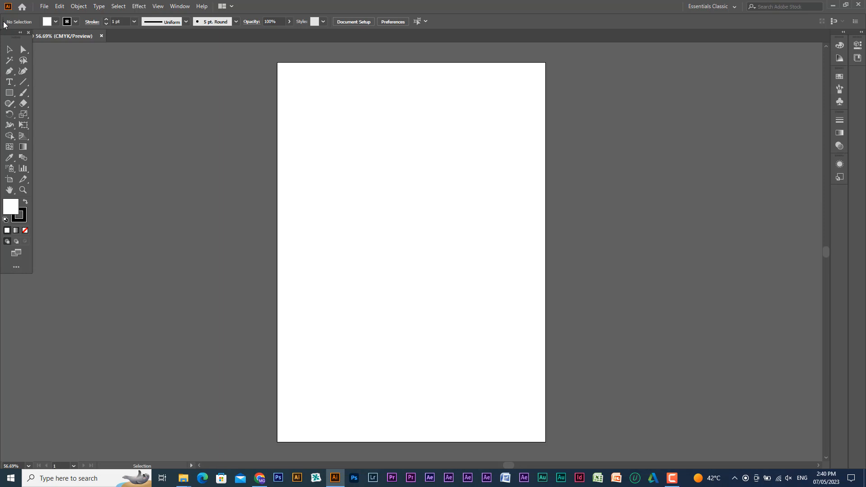
{"action": "left_click_drag", "start_coordinate": [4, 22], "coordinate": [100, 104]}
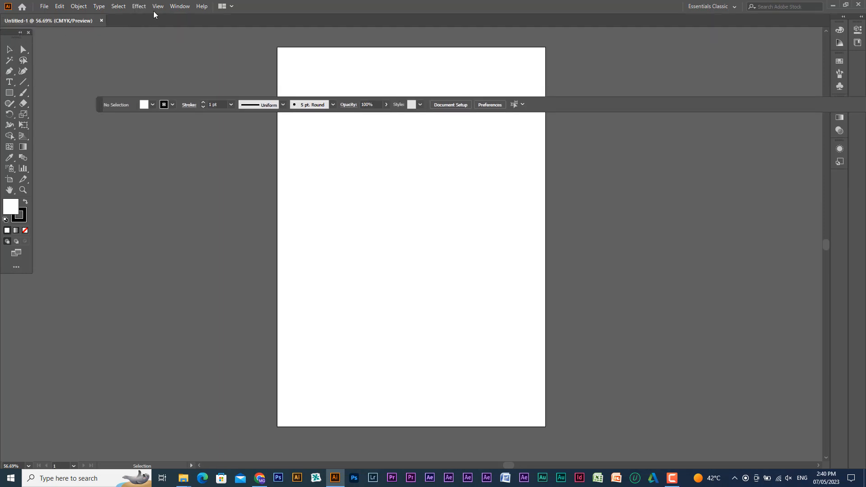
- Switch the workspace from Essentials Classic to Essentials
{"action": "left_click", "coordinate": [180, 8]}
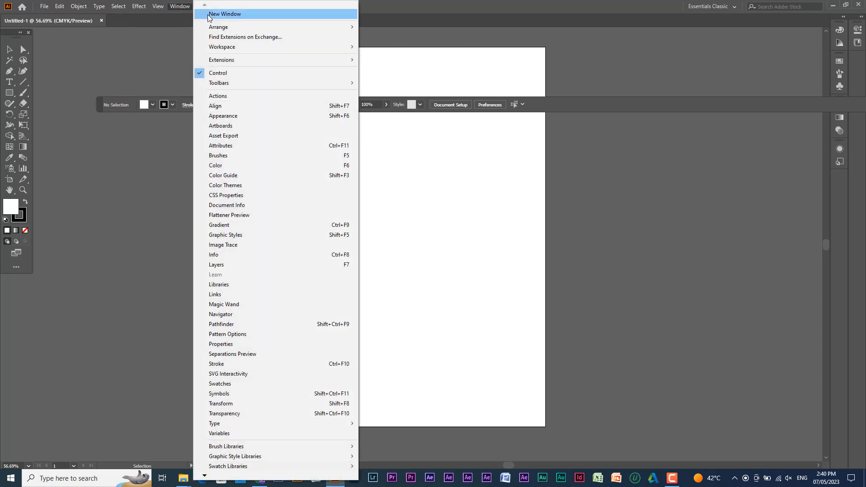
{"action": "mouse_move", "coordinate": [226, 50]}
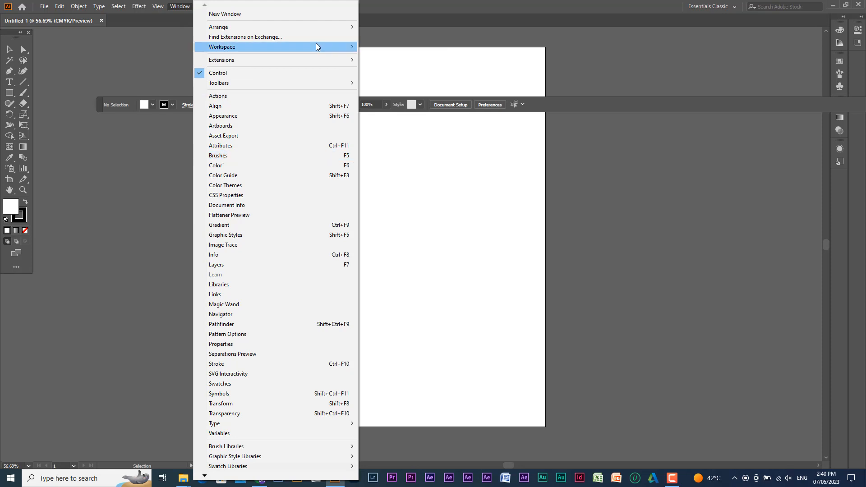
{"action": "mouse_move", "coordinate": [315, 48]}
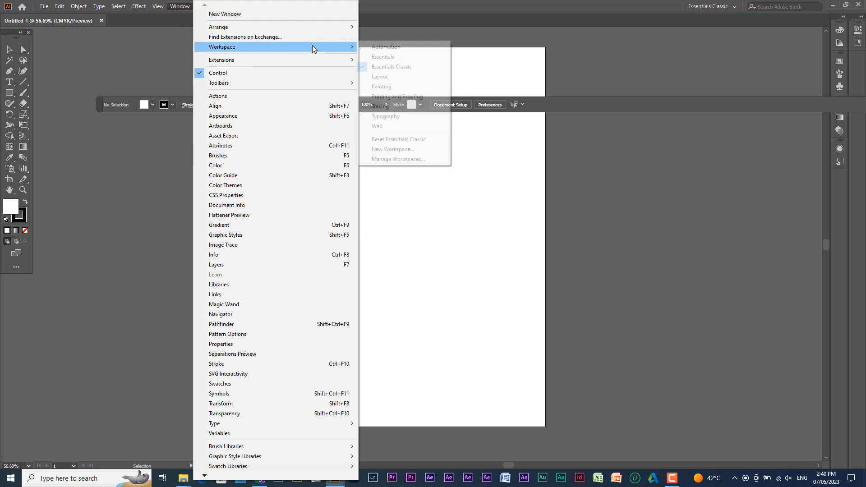
{"action": "left_click", "coordinate": [384, 57]}
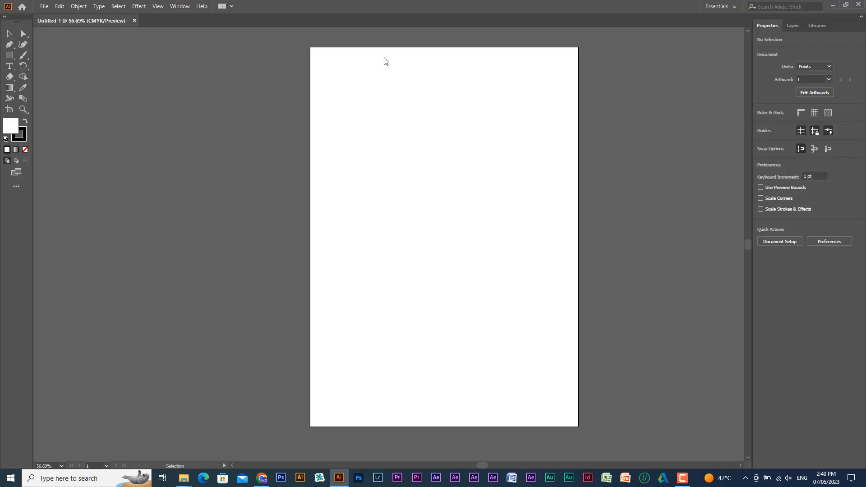
- Reselect the Essentials workspace and collapse its toolbar to a single column
{"action": "left_click", "coordinate": [181, 6]}
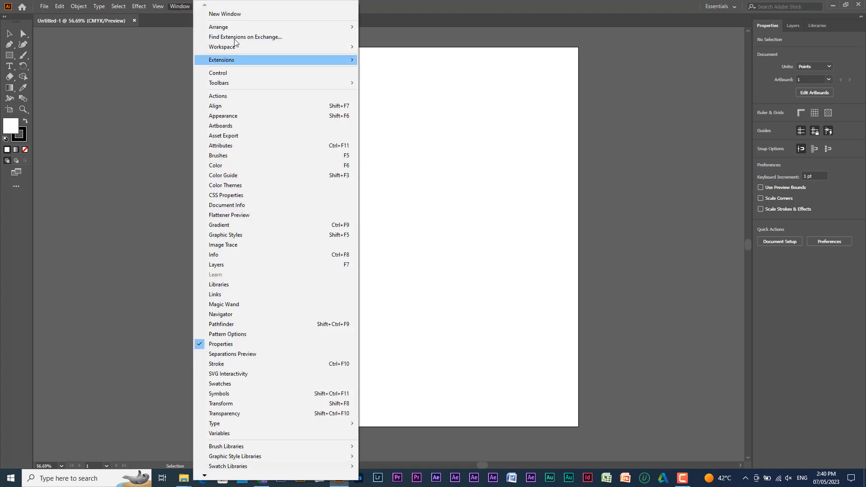
{"action": "mouse_move", "coordinate": [239, 49]}
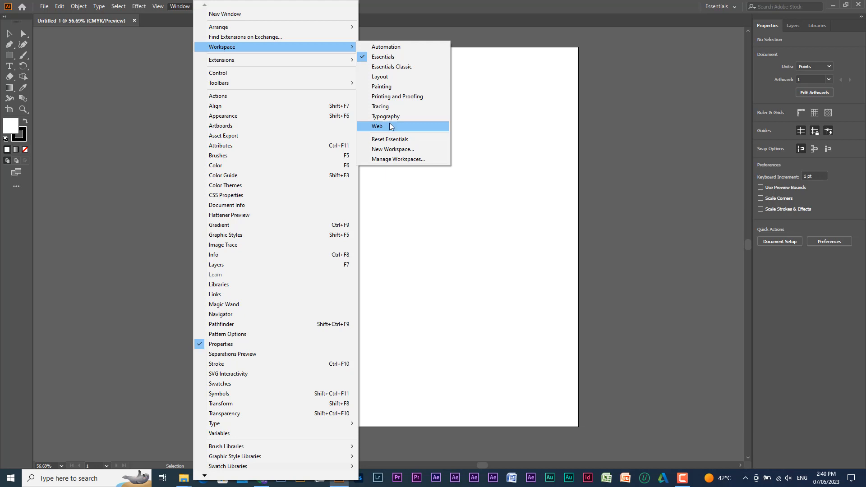
{"action": "left_click", "coordinate": [382, 62]}
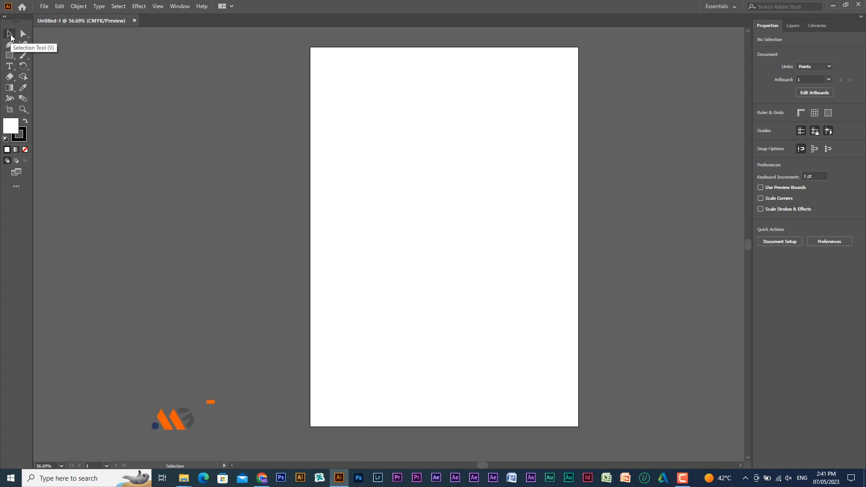
{"action": "left_click", "coordinate": [6, 18]}
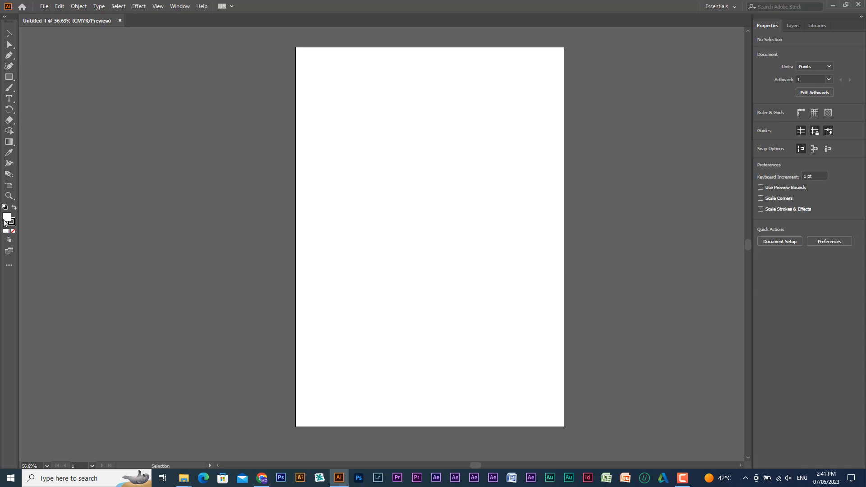
- Switch the workspace back to Essentials Classic
{"action": "left_click", "coordinate": [179, 6]}
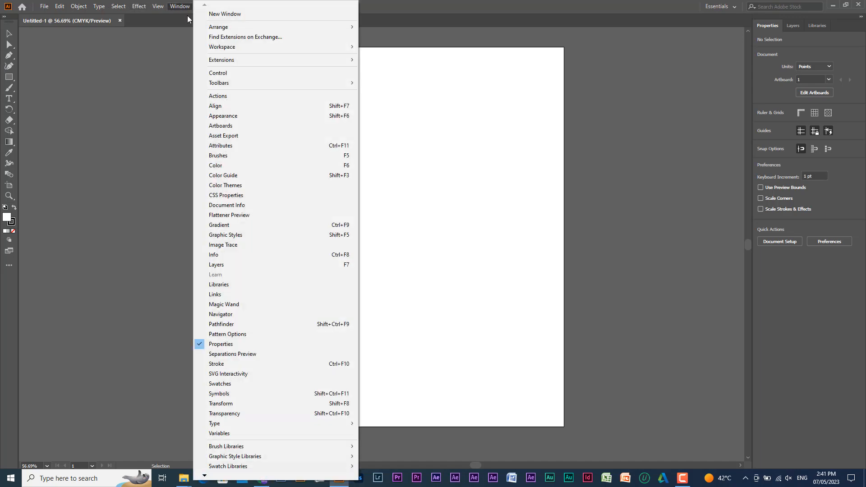
{"action": "mouse_move", "coordinate": [336, 47]}
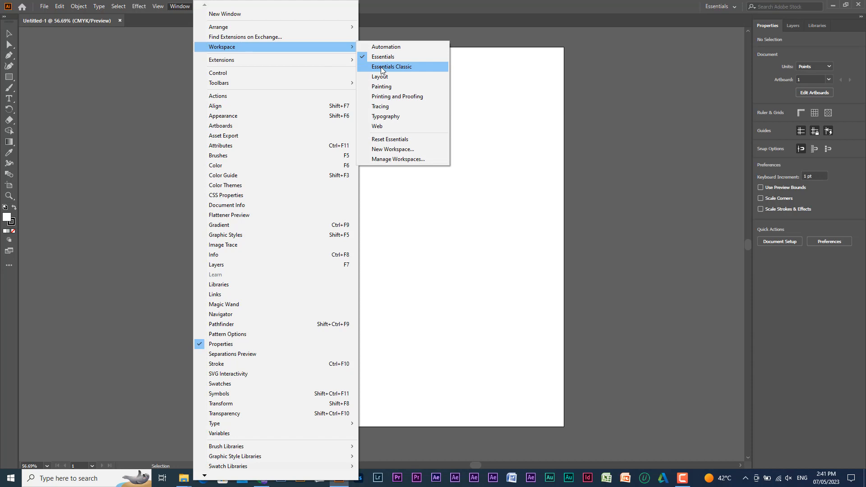
{"action": "left_click", "coordinate": [382, 67]}
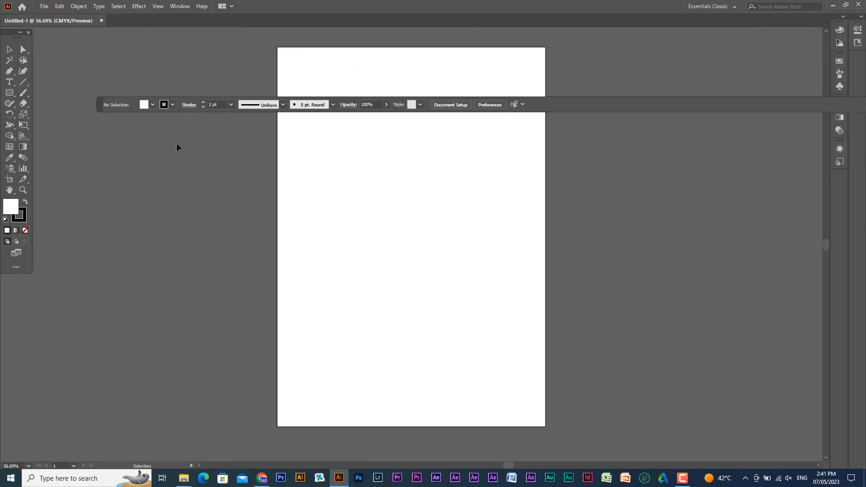
- Dock the floating Control bar and toolbar, and combine the two collapsed panel columns into one
{"action": "left_click_drag", "start_coordinate": [102, 111], "coordinate": [6, 76]}
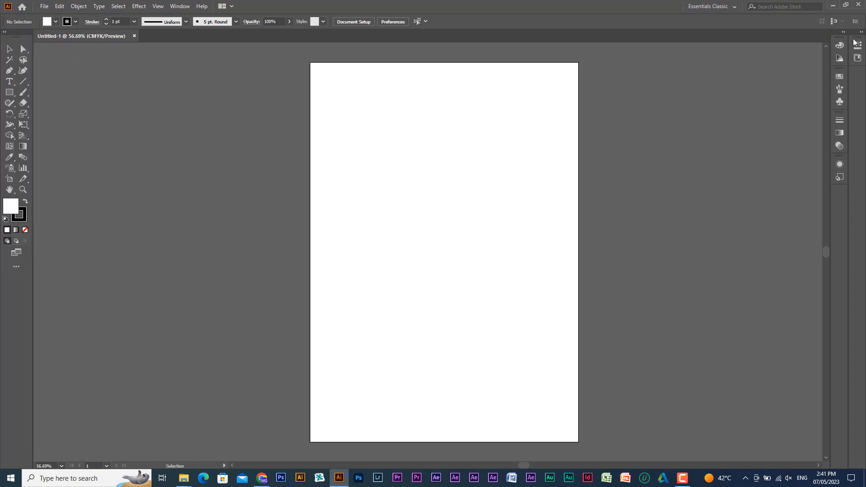
{"action": "mouse_move", "coordinate": [854, 42]}
{"action": "left_mouse_down"}
{"action": "mouse_move", "coordinate": [840, 50]}
{"action": "mouse_move", "coordinate": [849, 56]}
{"action": "left_mouse_up"}
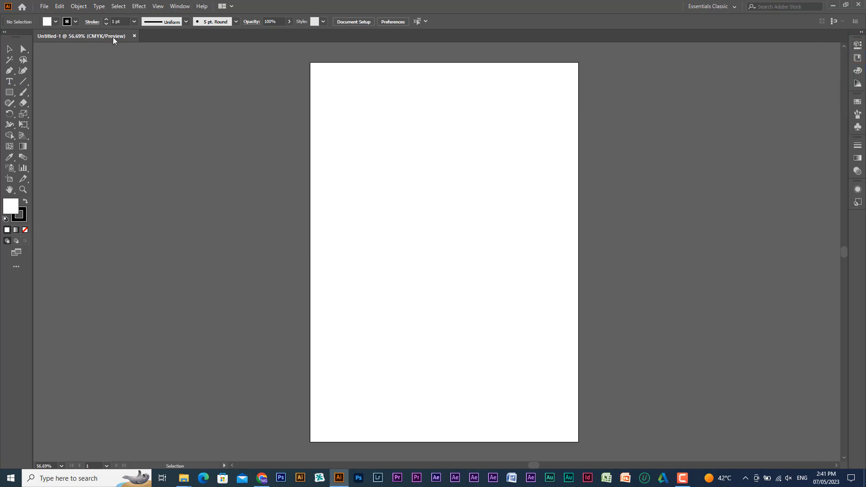
- Reset the Essentials Classic workspace to its default layout
{"action": "left_click", "coordinate": [185, 6]}
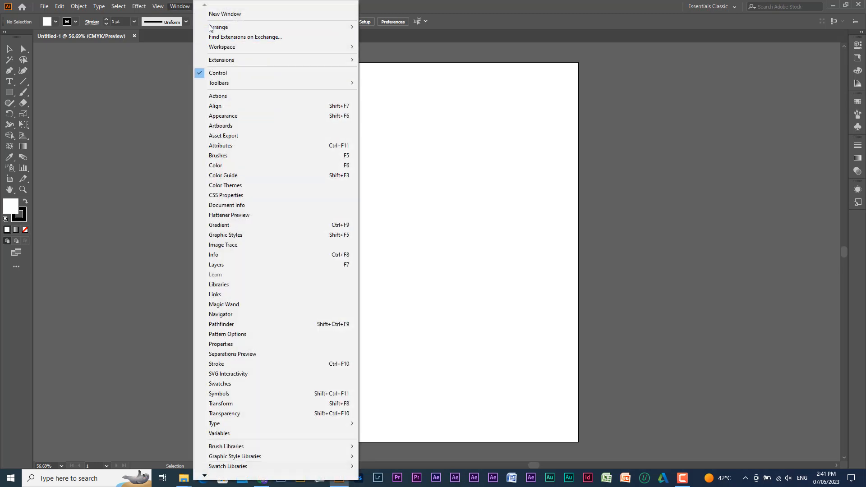
{"action": "mouse_move", "coordinate": [225, 47]}
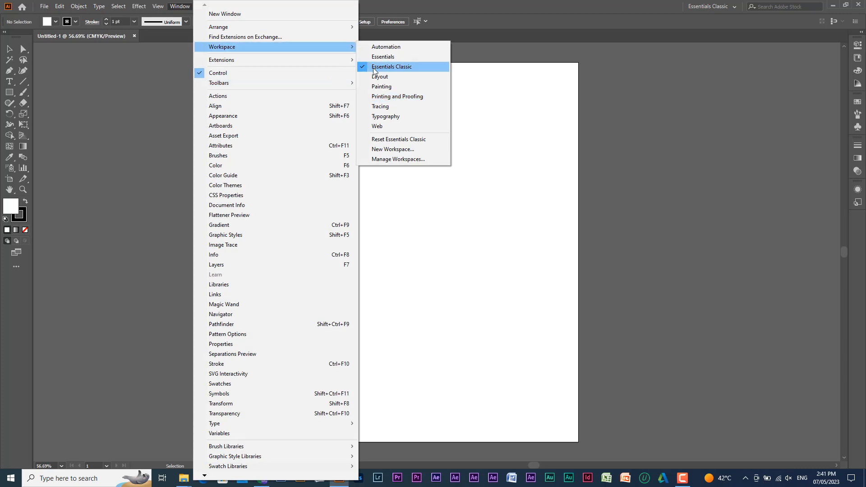
{"action": "left_click", "coordinate": [386, 140]}
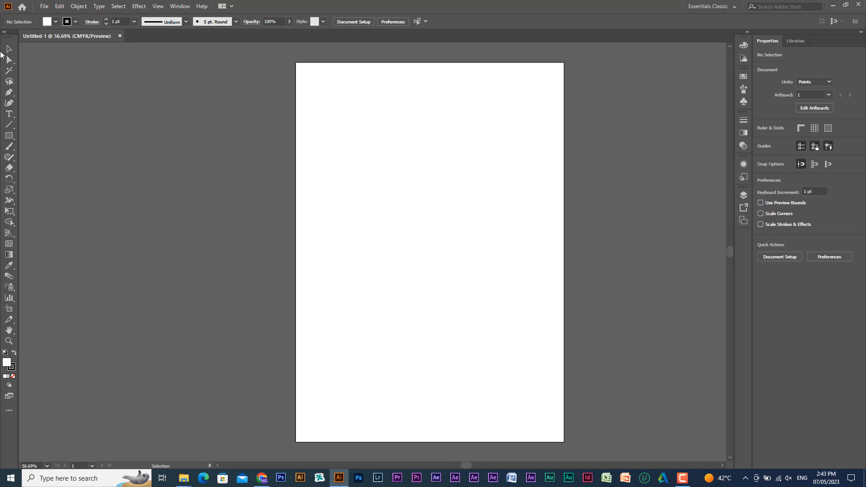
- Expand the toolbar to two columns and collapse it back to a single column
{"action": "left_click", "coordinate": [5, 32]}
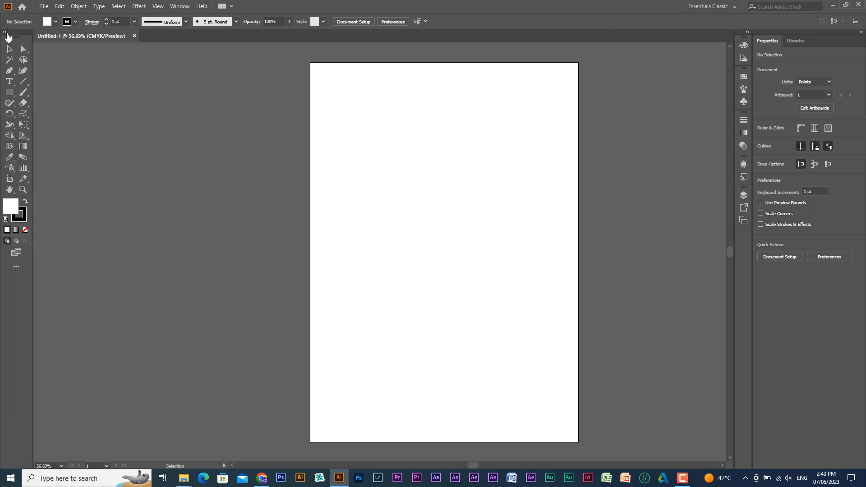
{"action": "left_click", "coordinate": [6, 33]}
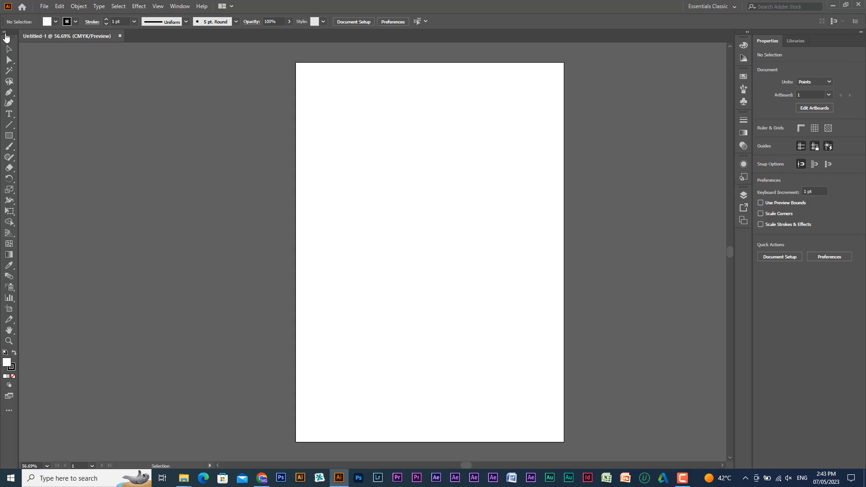
- Magnify the toolbar's expand arrows with Windows Magnifier to examine them, return to 100% and minimize Magnifier
{"action": "key", "text": "i"}
{"action": "key", "text": "super+plus"}
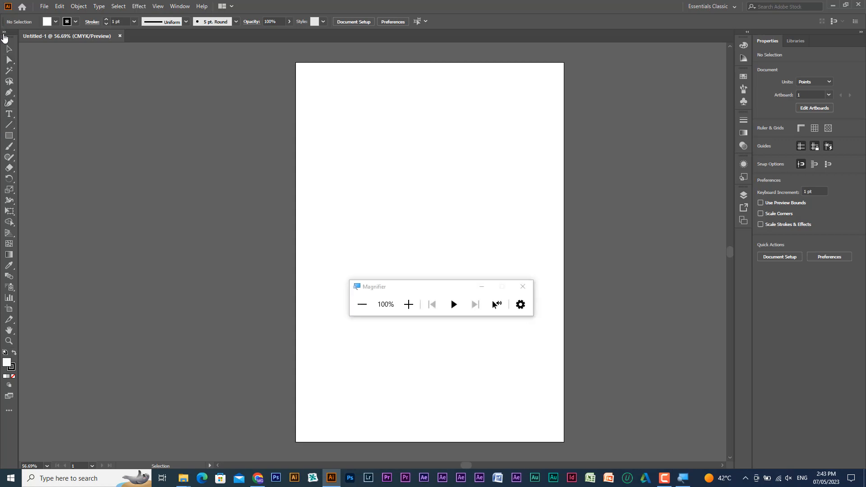
{"action": "key", "text": "super+plus"}
{"action": "key", "text": "super+plus"}
{"action": "key", "text": "super+plus"}
{"action": "key", "text": "super+plus"}
{"action": "key", "text": "super+plus"}
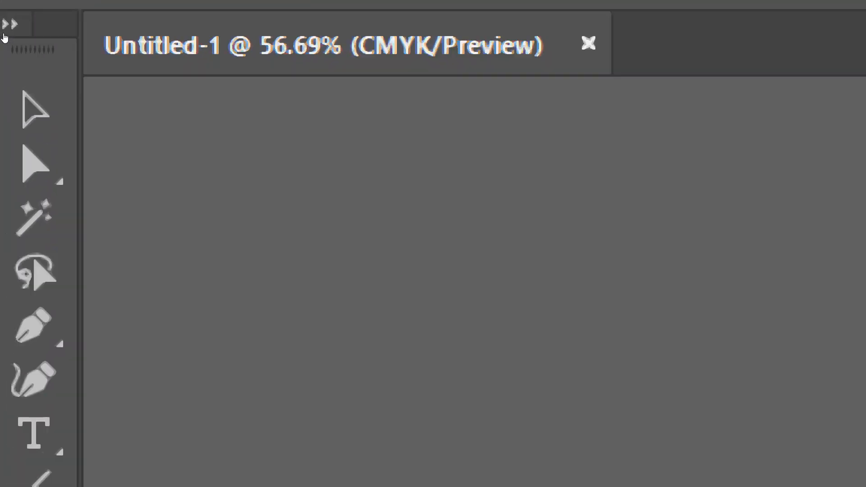
{"action": "key", "text": "super+minus"}
{"action": "key", "text": "super+minus"}
{"action": "key", "text": "super+minus"}
{"action": "key", "text": "super+minus"}
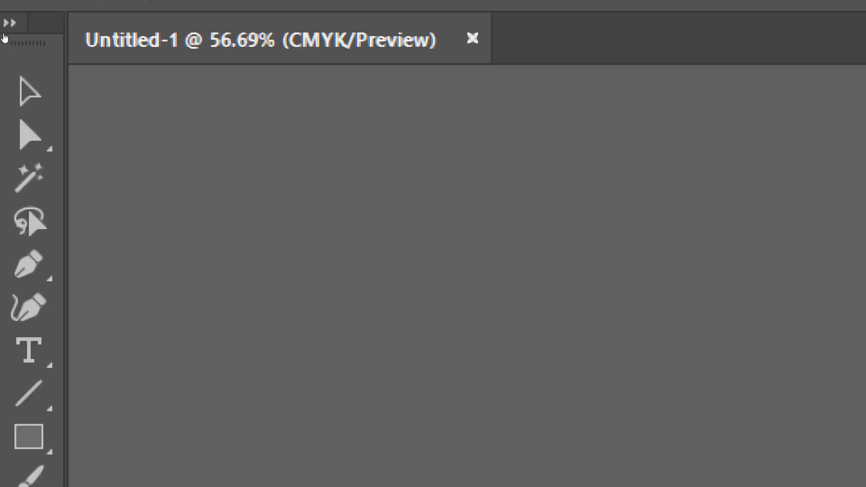
{"action": "key", "text": "super+minus"}
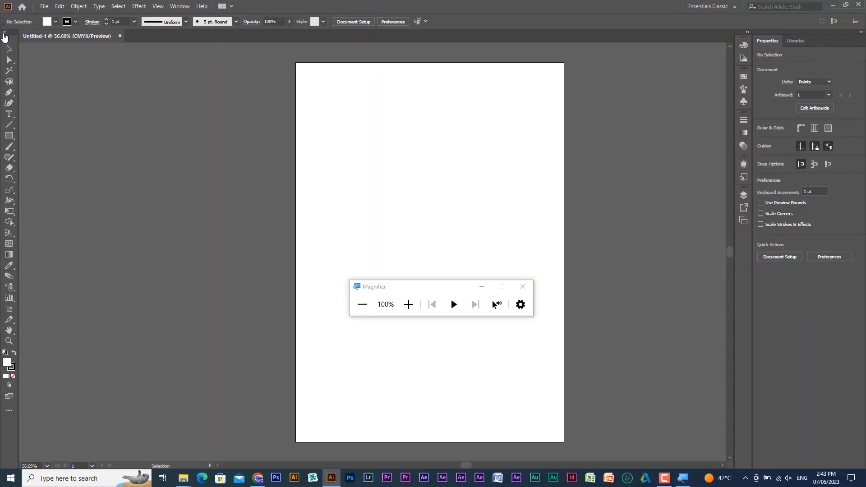
{"action": "left_click", "coordinate": [482, 287]}
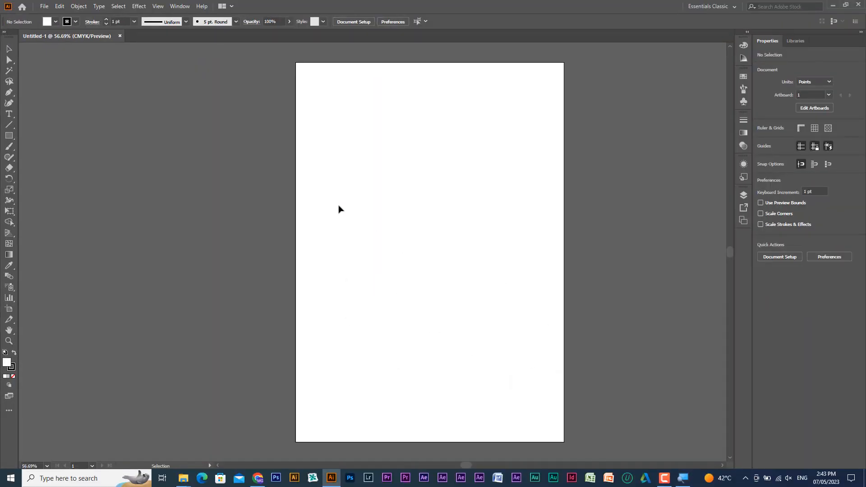
- Expand the toolbar to two columns
{"action": "left_click", "coordinate": [4, 32]}
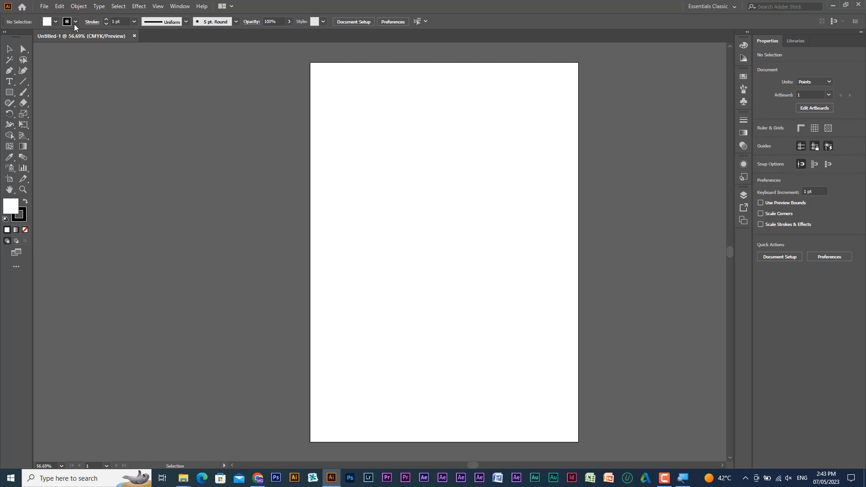
- Hide the Control bar and show it again
{"action": "left_click", "coordinate": [186, 8]}
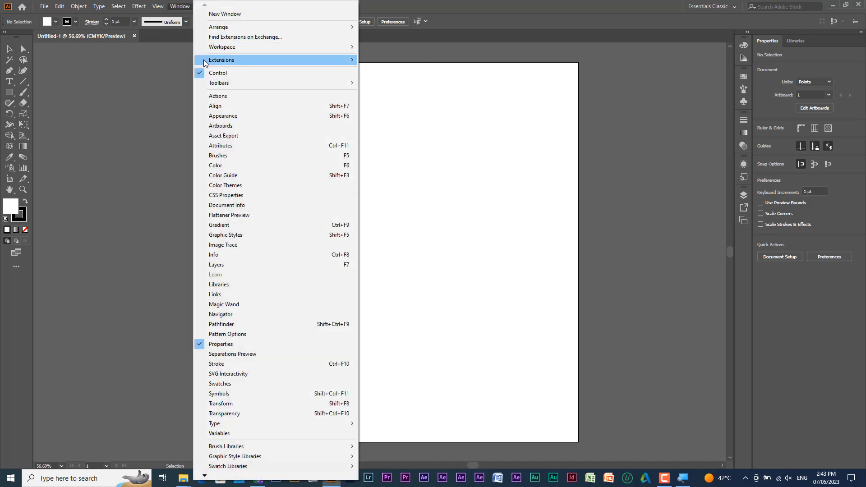
{"action": "left_click", "coordinate": [209, 75]}
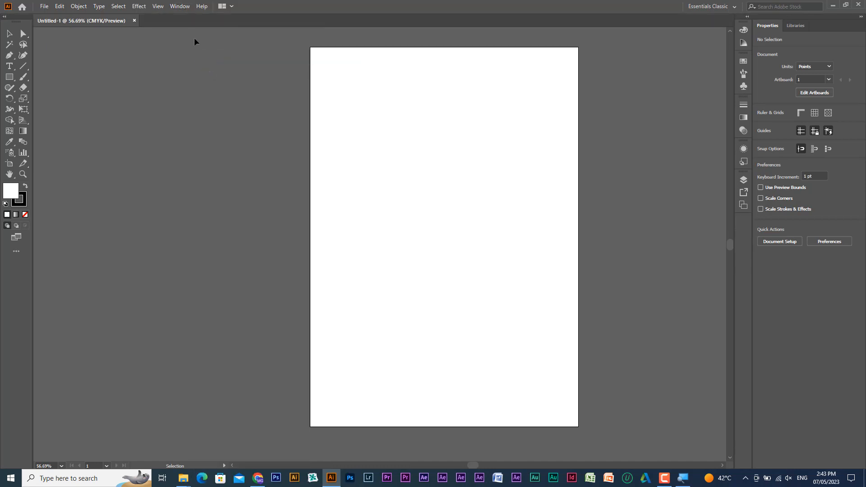
{"action": "left_click", "coordinate": [180, 7]}
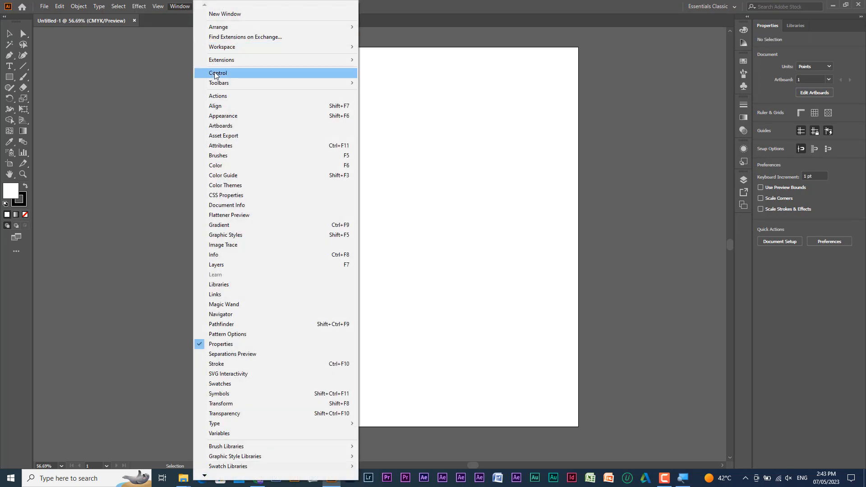
{"action": "left_click", "coordinate": [218, 73]}
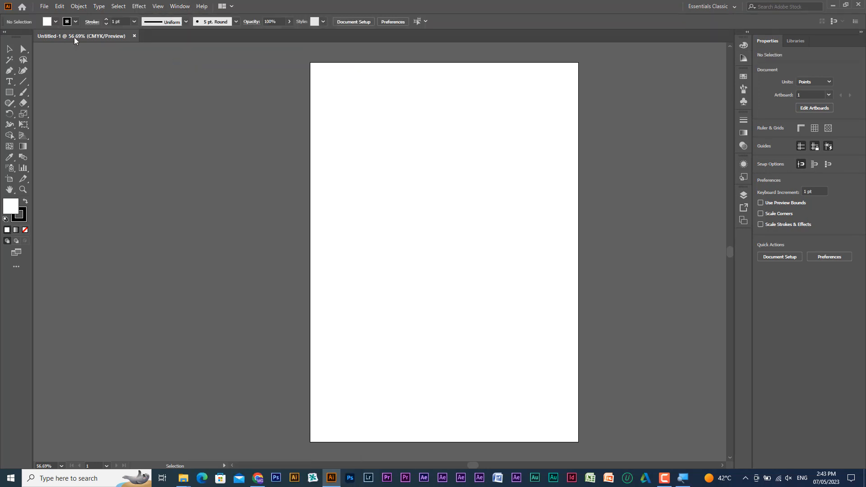
- Set the document's zoom level to the preset 100% magnification
{"action": "mouse_move", "coordinate": [75, 38]}
{"action": "left_mouse_down"}
{"action": "mouse_move", "coordinate": [130, 87]}
{"action": "mouse_move", "coordinate": [140, 123]}
{"action": "mouse_move", "coordinate": [127, 58]}
{"action": "mouse_move", "coordinate": [106, 36]}
{"action": "mouse_move", "coordinate": [87, 36]}
{"action": "left_mouse_up"}
{"action": "left_click_drag", "start_coordinate": [729, 232], "coordinate": [732, 258]}
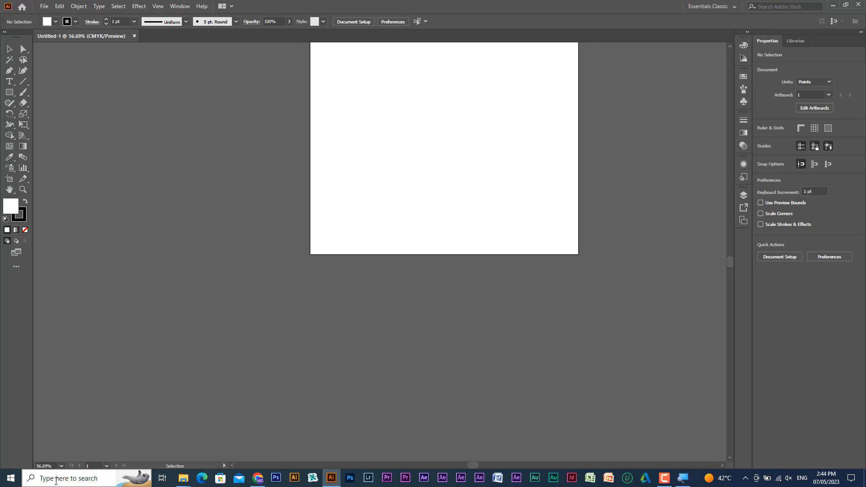
{"action": "left_click", "coordinate": [61, 466]}
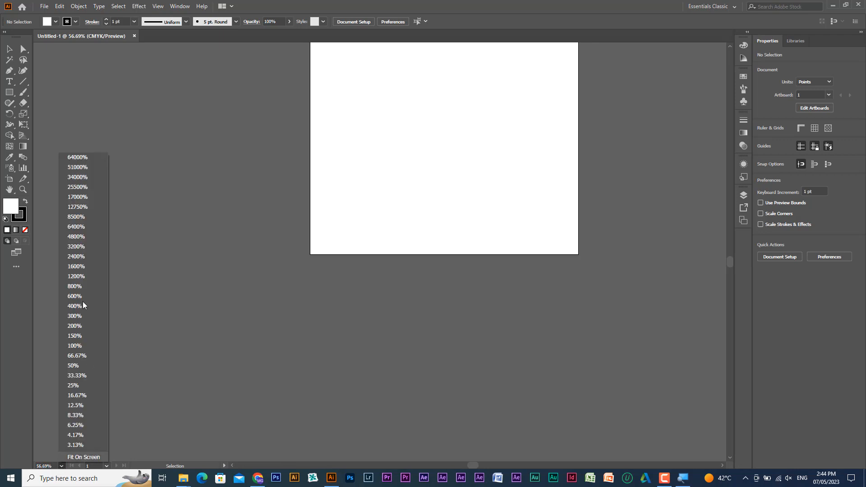
{"action": "left_click", "coordinate": [84, 346]}
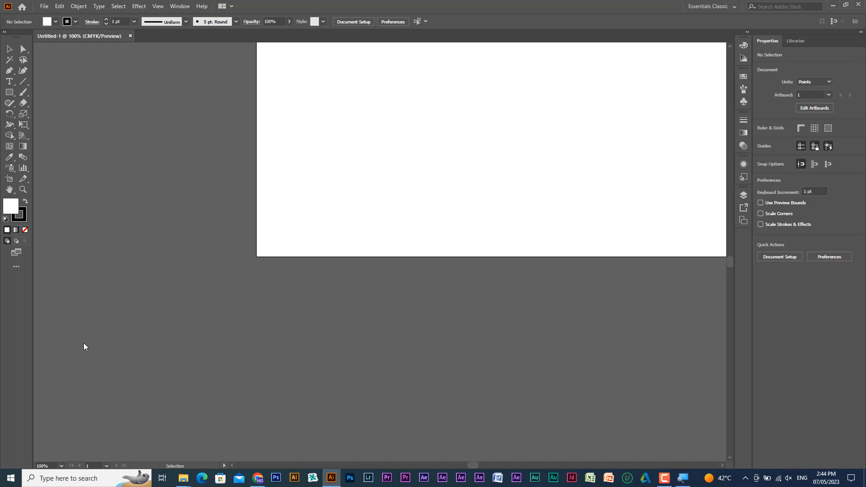
- Fit the artboard in the window and return to actual size at 100%
{"action": "key", "text": "ctrl+0"}
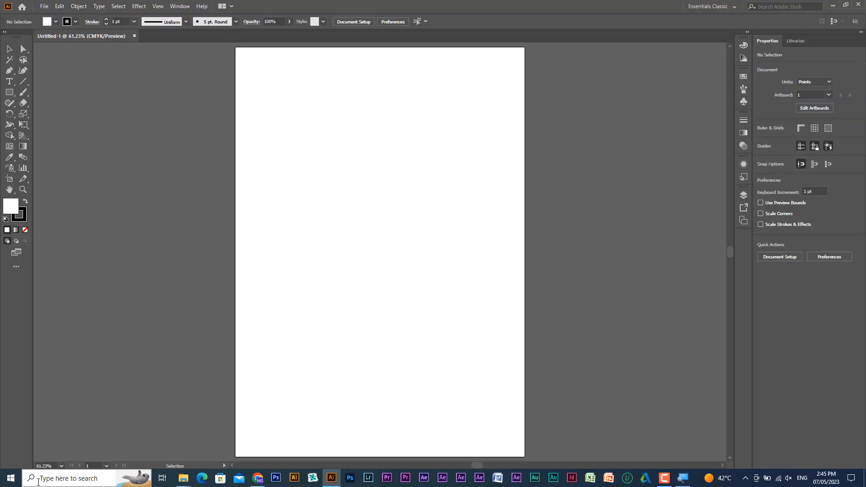
{"action": "key", "text": "ctrl+1"}
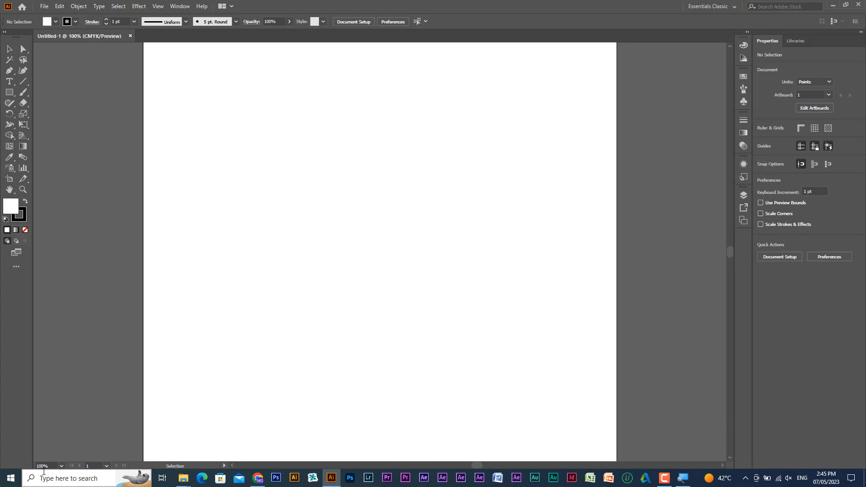
{"action": "left_click", "coordinate": [44, 472]}
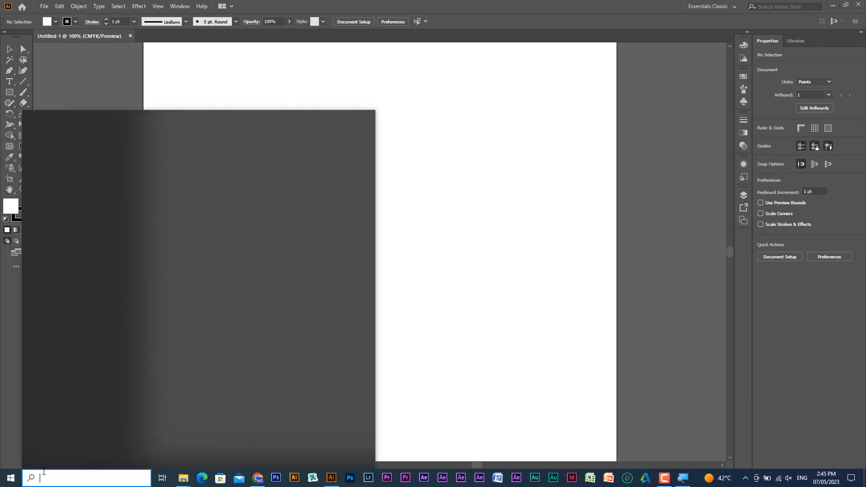
{"action": "left_click", "coordinate": [461, 258]}
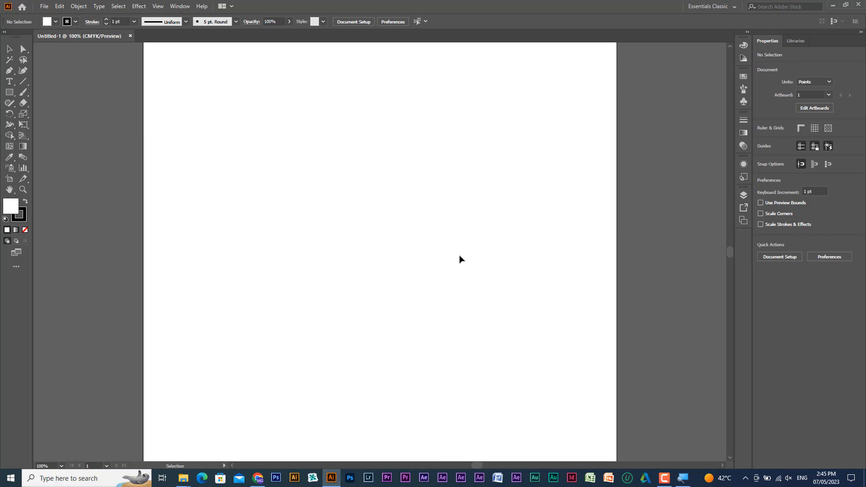
- Zoom out on the artboard in stages, through 50% down to 6.25%
{"action": "key", "text": "ctrl+minus"}
{"action": "key", "text": "ctrl+minus"}
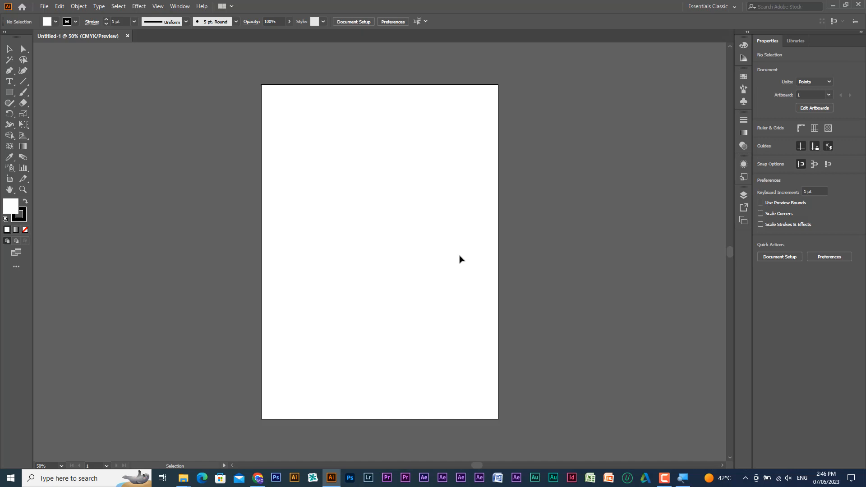
{"action": "key", "text": "a"}
{"action": "key", "text": "ctrl+minus"}
{"action": "key", "text": "ctrl+minus"}
{"action": "key", "text": "ctrl+minus"}
{"action": "key", "text": "ctrl+minus"}
{"action": "key", "text": "ctrl+minus"}
{"action": "key", "text": "ctrl+minus"}
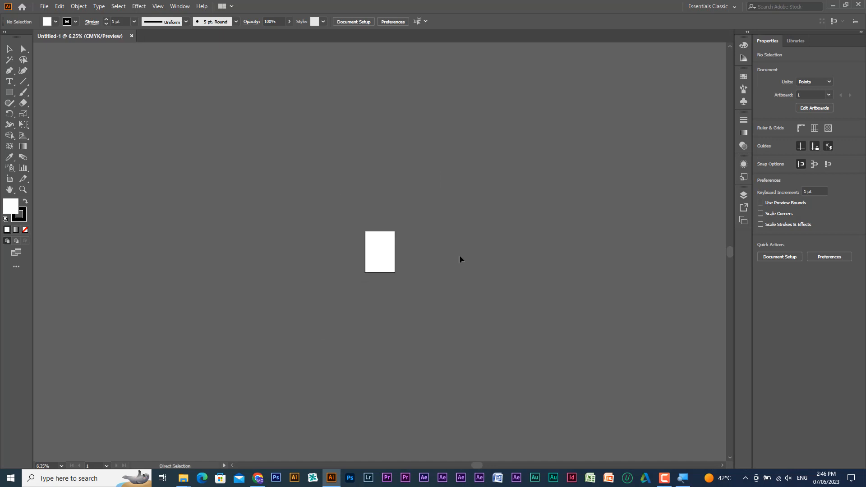
- Zoom back in on the artboard past 50% and zoom out again to 16.67%
{"action": "key", "text": "ctrl+plus"}
{"action": "key", "text": "ctrl+plus"}
{"action": "key", "text": "ctrl+plus"}
{"action": "key", "text": "ctrl+plus"}
{"action": "key", "text": "ctrl+plus"}
{"action": "key", "text": "ctrl+plus"}
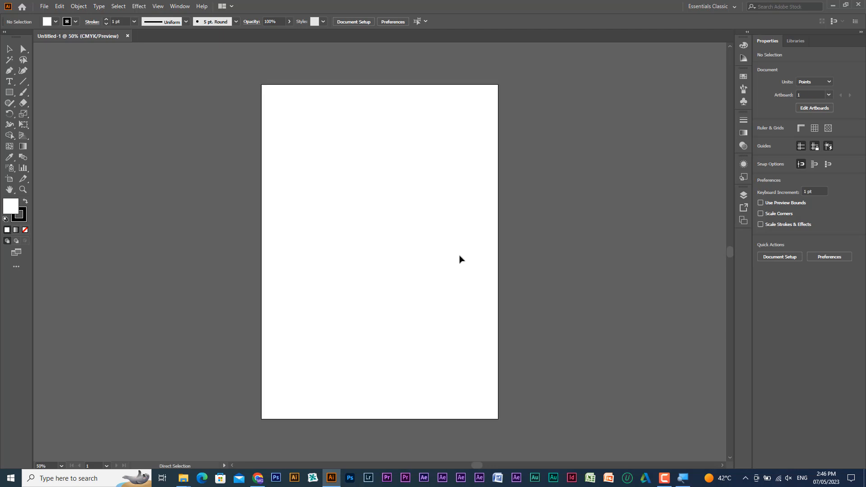
{"action": "key", "text": "ctrl+plus"}
{"action": "key", "text": "ctrl+plus"}
{"action": "key", "text": "ctrl+minus"}
{"action": "key", "text": "ctrl+minus"}
{"action": "key", "text": "ctrl+minus"}
{"action": "key", "text": "ctrl+minus"}
{"action": "key", "text": "ctrl+minus"}
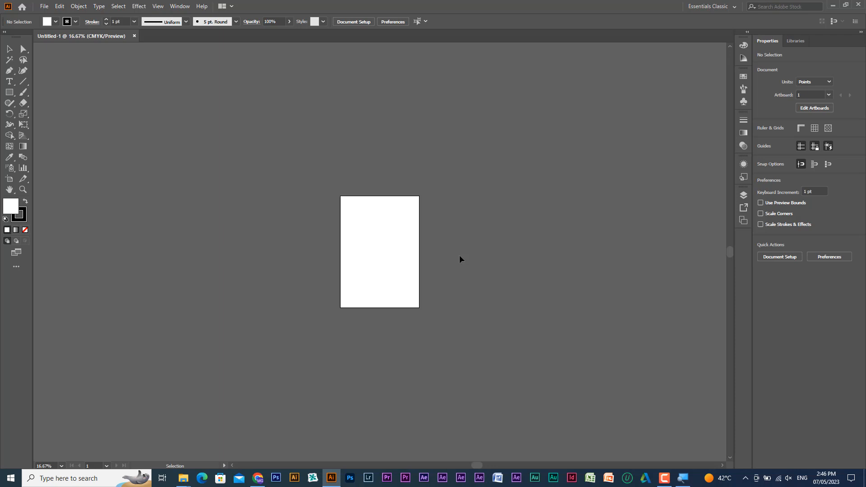
- Draw a square about 58 pt wide in the upper half of the artboard with the Rectangle tool
{"action": "left_click", "coordinate": [9, 92]}
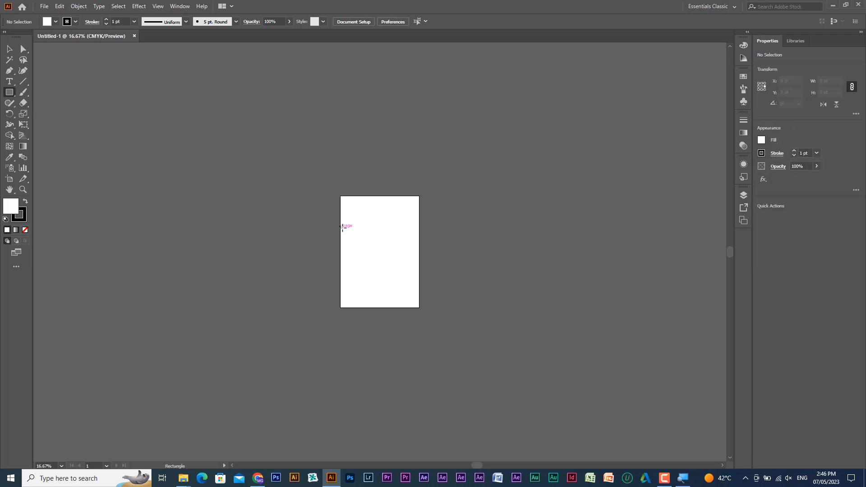
{"action": "left_click_drag", "start_coordinate": [361, 227], "coordinate": [368, 233]}
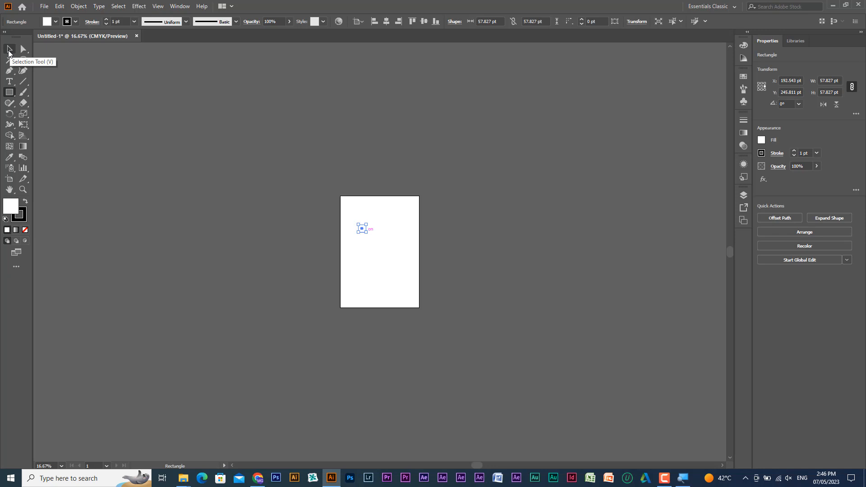
{"action": "left_click", "coordinate": [9, 51]}
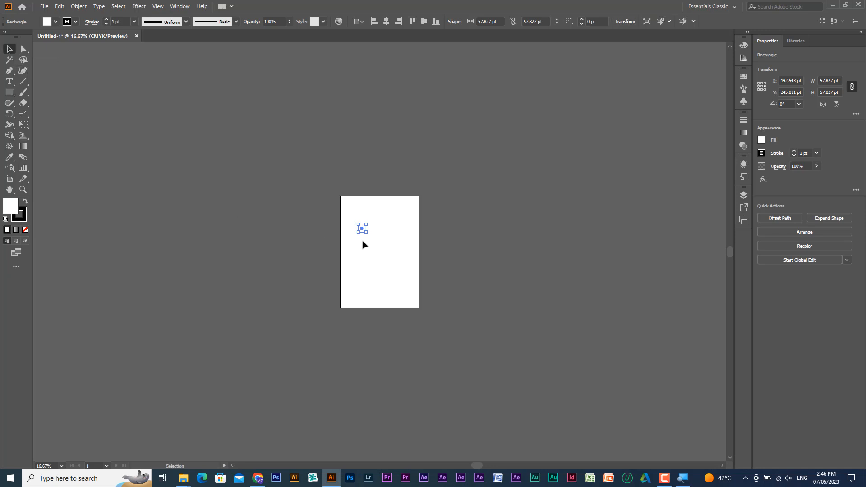
- Move the square about 105 pt to the right and 58 pt up, and deselect it
{"action": "left_click", "coordinate": [386, 246]}
{"action": "mouse_move", "coordinate": [363, 230]}
{"action": "left_mouse_down"}
{"action": "mouse_move", "coordinate": [371, 234]}
{"action": "mouse_move", "coordinate": [367, 221]}
{"action": "mouse_move", "coordinate": [378, 232]}
{"action": "mouse_move", "coordinate": [375, 221]}
{"action": "left_mouse_up"}
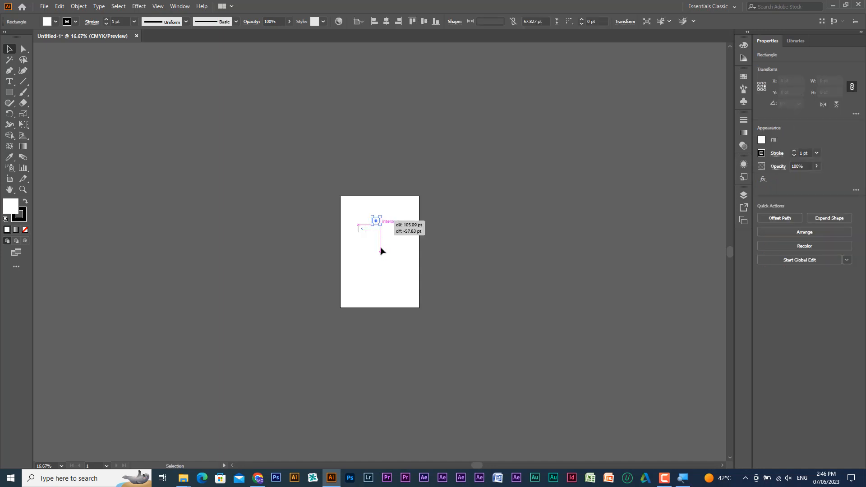
{"action": "left_click", "coordinate": [381, 247]}
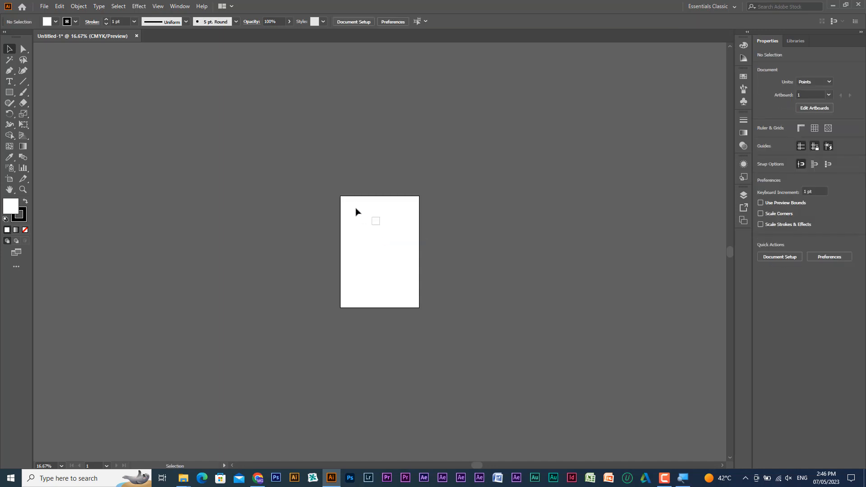
- Zoom out to 8.33% with the Zoom tool, and return to 100% with the square in view
{"action": "left_click", "coordinate": [378, 250], "text": "ctrl+alt"}
{"action": "left_click", "coordinate": [378, 252], "text": "ctrl+alt"}
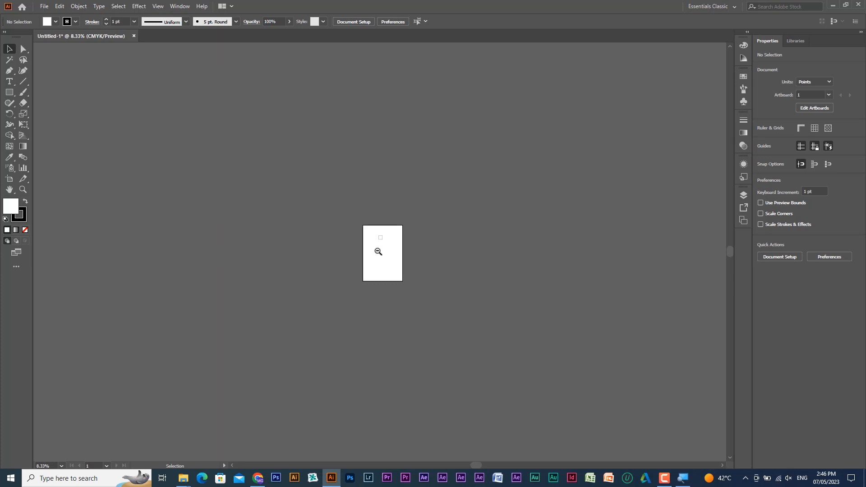
{"action": "key", "text": "ctrl+1"}
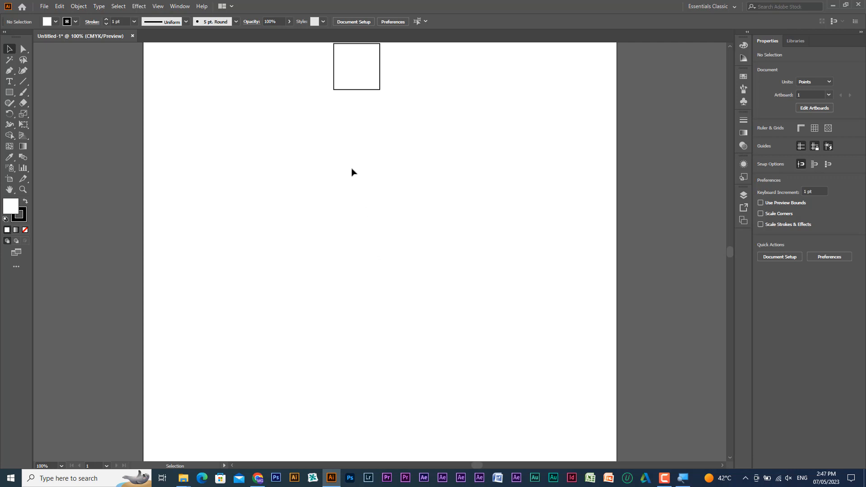
{"action": "scroll", "coordinate": [350, 149], "scroll_direction": "up", "scroll_amount": 3}
{"action": "scroll", "coordinate": [354, 155], "scroll_direction": "up", "scroll_amount": 2}
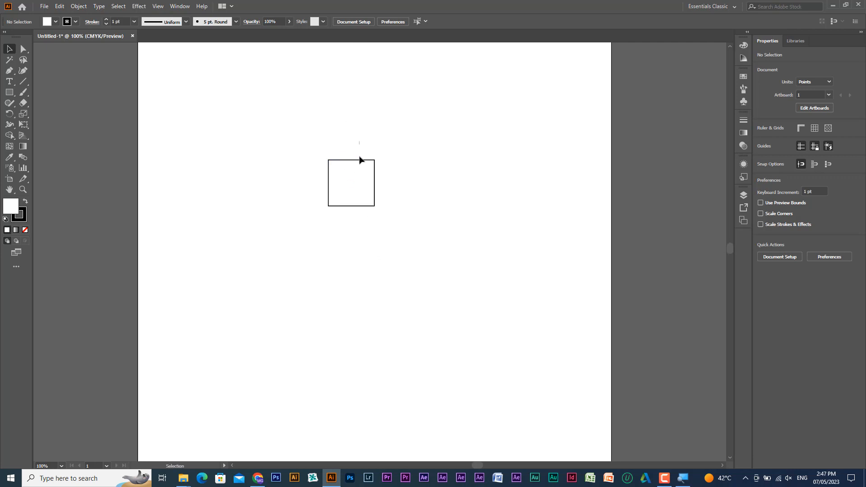
- Select the square and zoom in on it to 800%
{"action": "left_click_drag", "start_coordinate": [360, 142], "coordinate": [348, 171]}
{"action": "key", "text": "ctrl+equal"}
{"action": "key", "text": "ctrl+equal"}
{"action": "key", "text": "ctrl+equal"}
{"action": "key", "text": "ctrl+equal"}
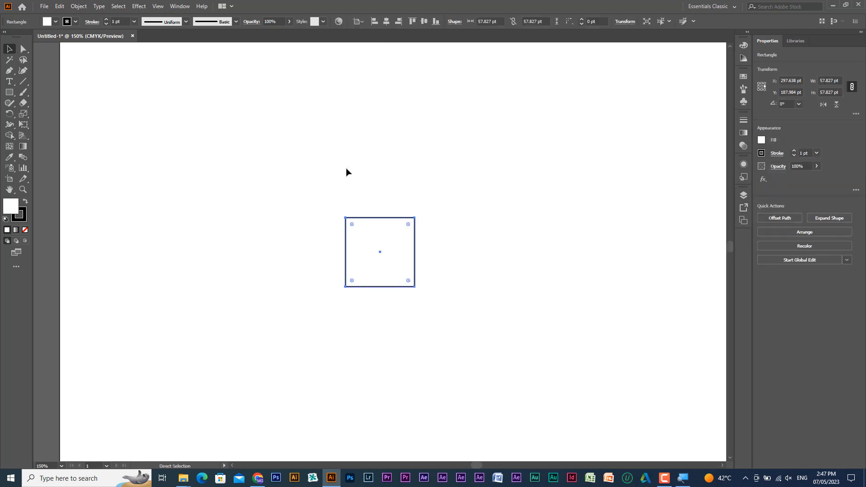
{"action": "key", "text": "ctrl+equal"}
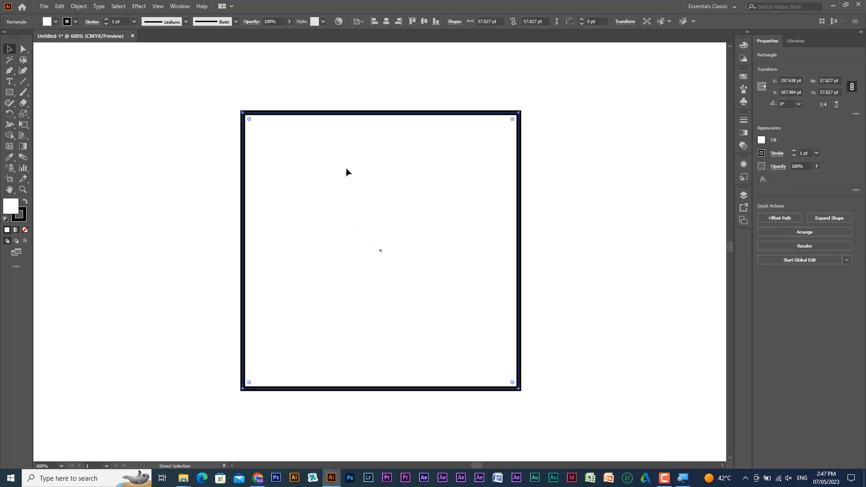
{"action": "key", "text": "ctrl+equal"}
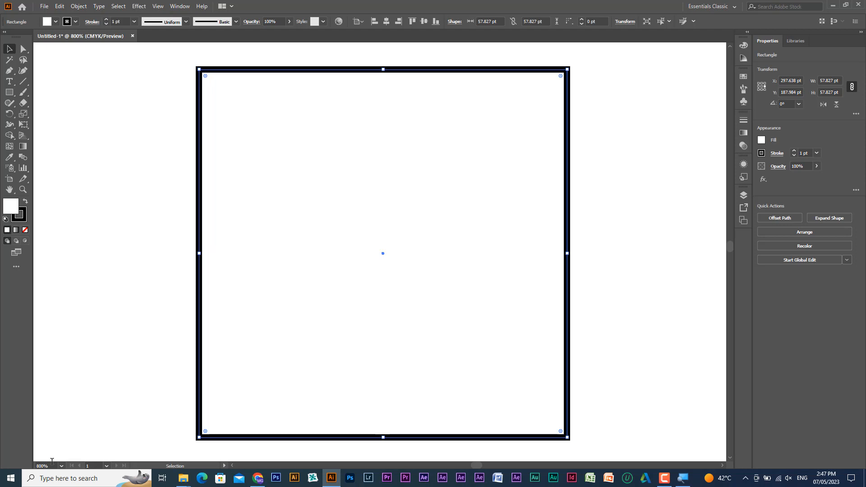
- Step the zoom from 100% out to 33.33% around the selected square, and fit the artboard in the window
{"action": "key", "text": "ctrl+1"}
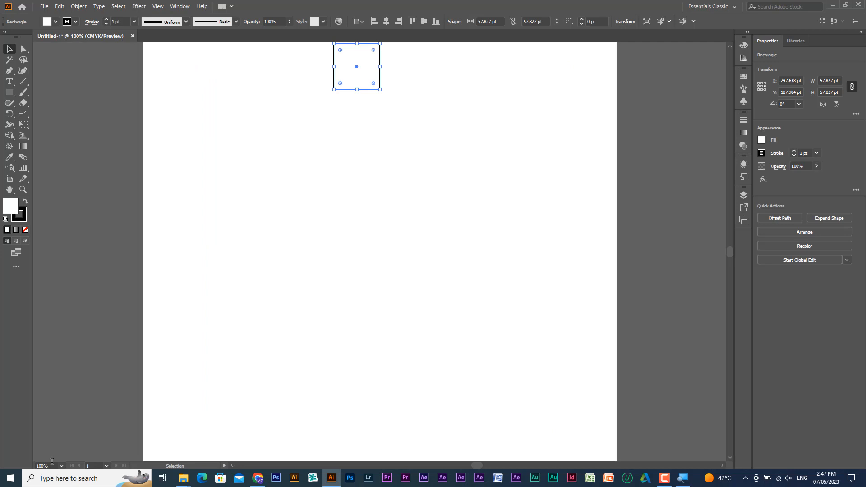
{"action": "left_click_drag", "start_coordinate": [326, 117], "coordinate": [312, 234]}
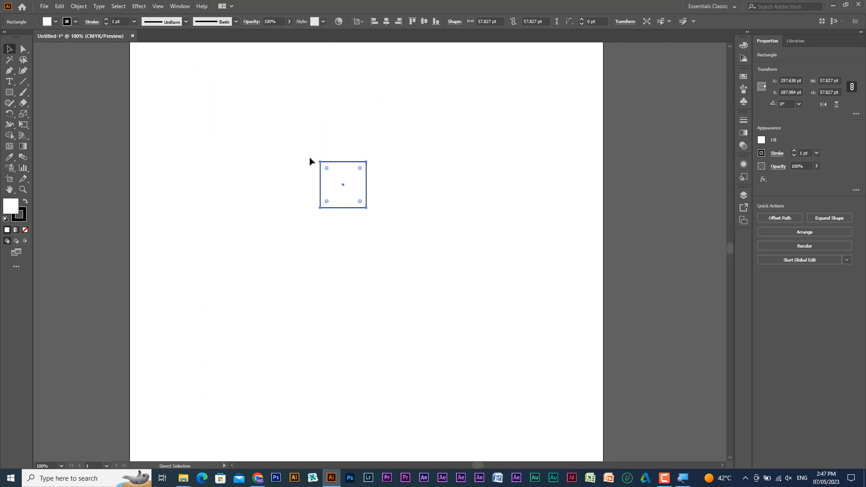
{"action": "key", "text": "ctrl+minus"}
{"action": "key", "text": "ctrl+minus"}
{"action": "key", "text": "ctrl+minus"}
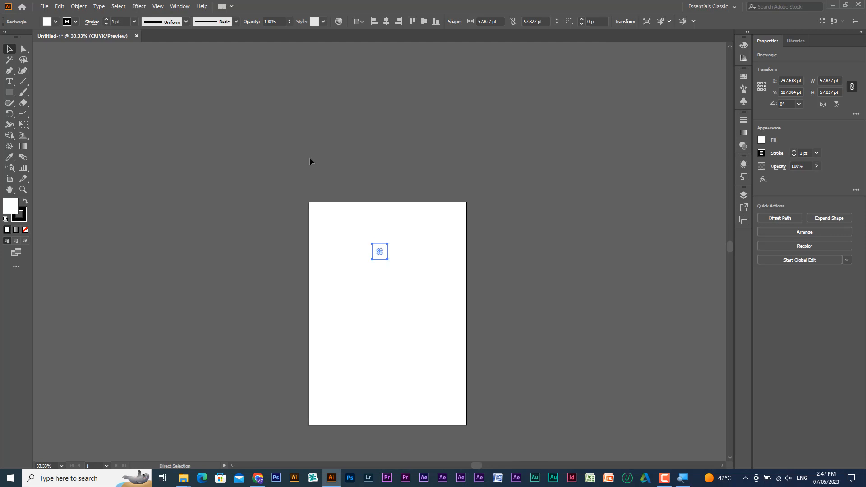
{"action": "key", "text": "ctrl+plus"}
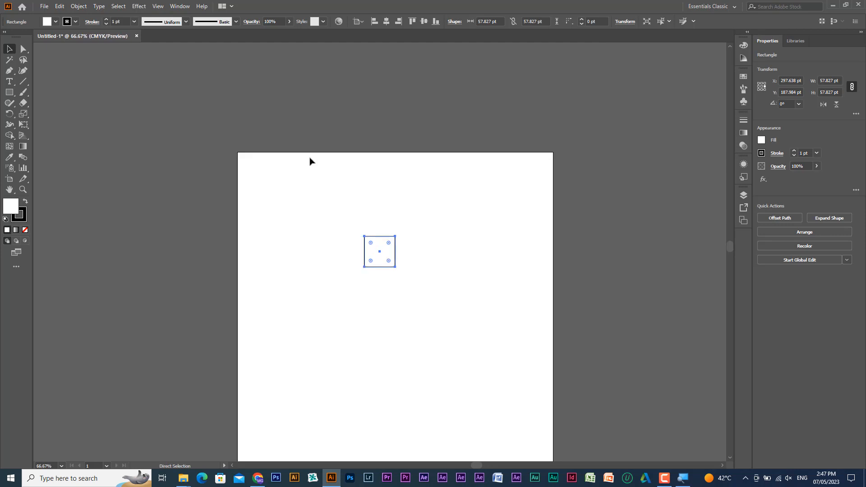
{"action": "key", "text": "ctrl+minus"}
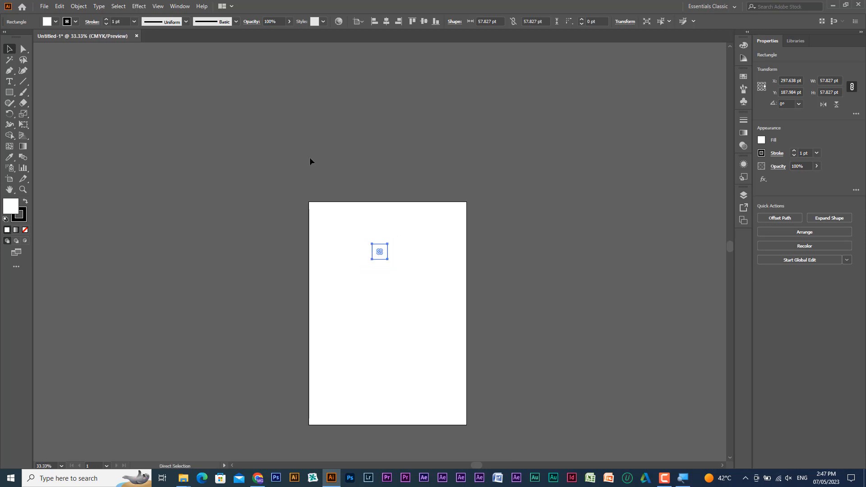
{"action": "key", "text": "ctrl+0"}
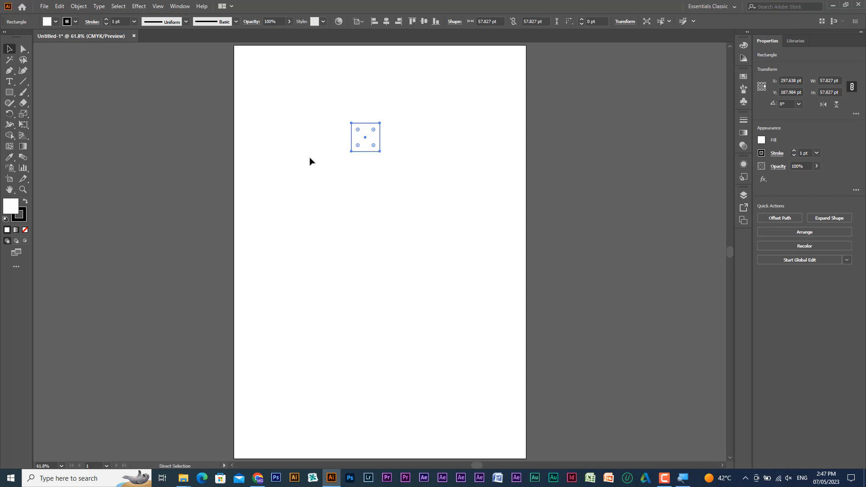
- Return to 100% and magnify the selected square to about 524% with the temporary Zoom tool
{"action": "key", "text": "ctrl+1"}
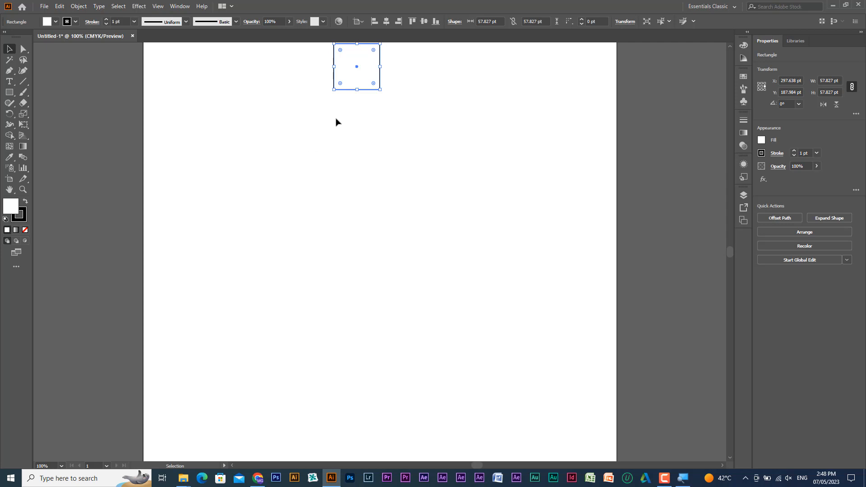
{"action": "left_click_drag", "start_coordinate": [337, 120], "coordinate": [293, 239]}
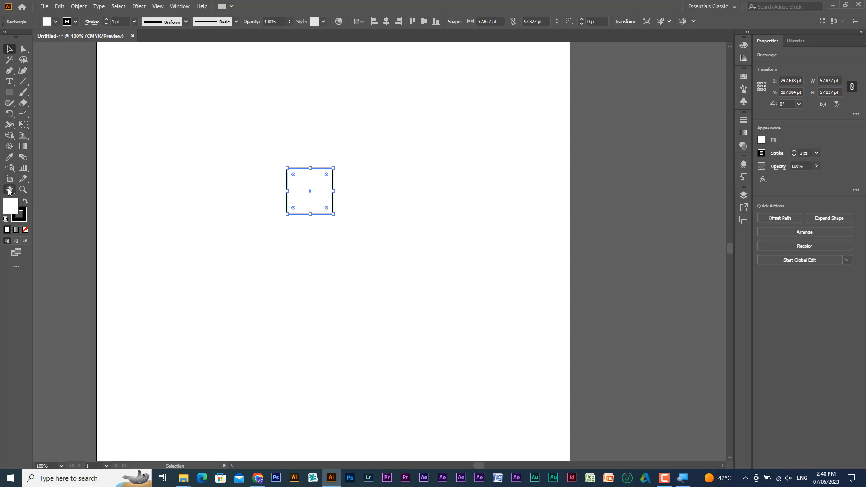
{"action": "key", "text": "ctrl+space"}
{"action": "left_click_drag", "start_coordinate": [254, 151], "coordinate": [385, 222]}
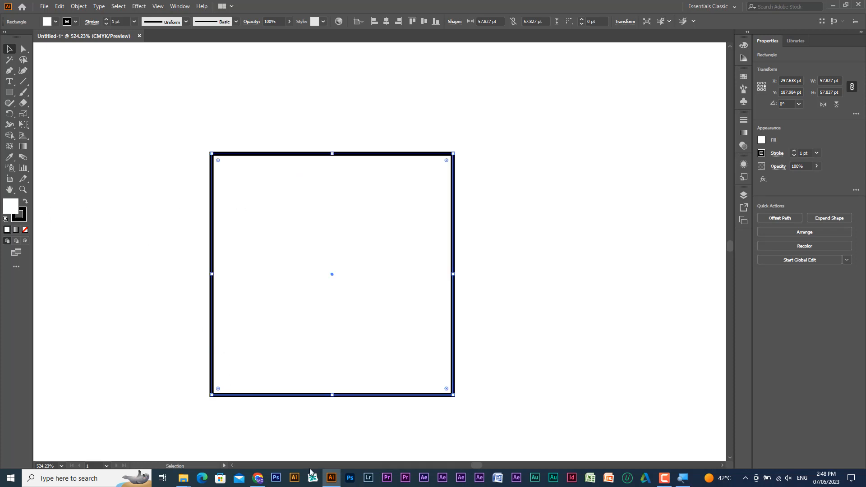
- Pan the magnified square sideways and around the window at 524.23%, mainly with the temporary Hand tool
{"action": "left_click", "coordinate": [233, 466]}
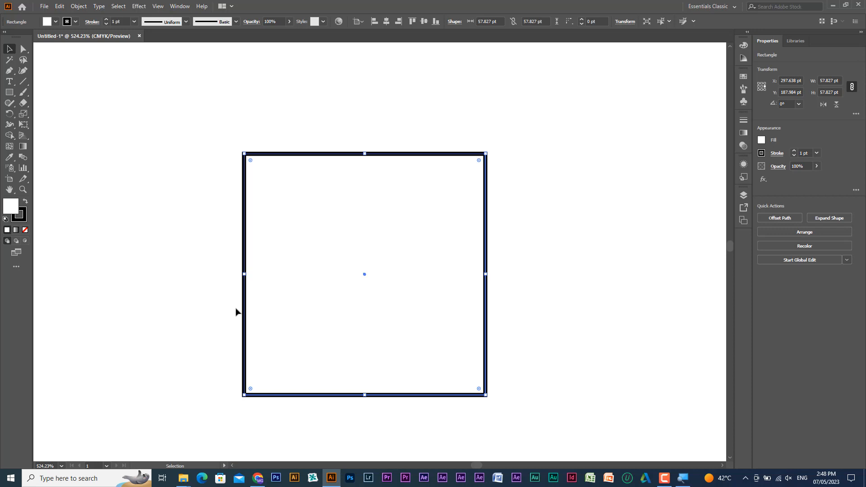
{"action": "key", "text": "space"}
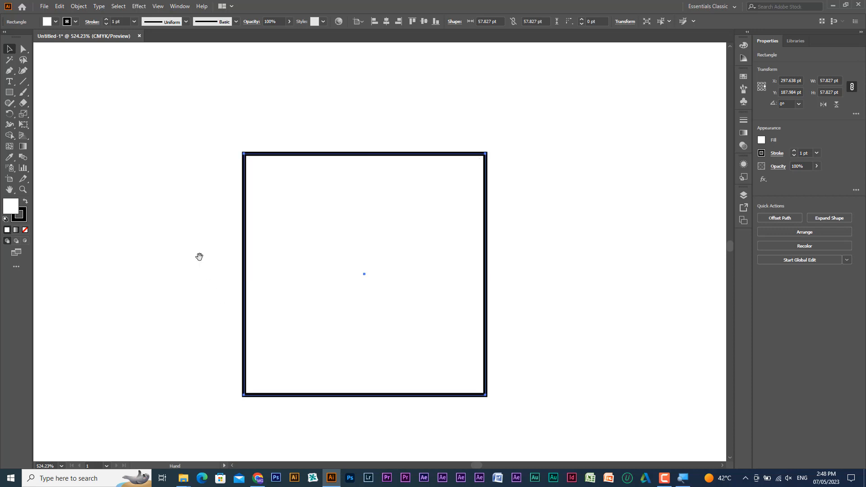
{"action": "left_click_drag", "start_coordinate": [200, 257], "coordinate": [424, 264]}
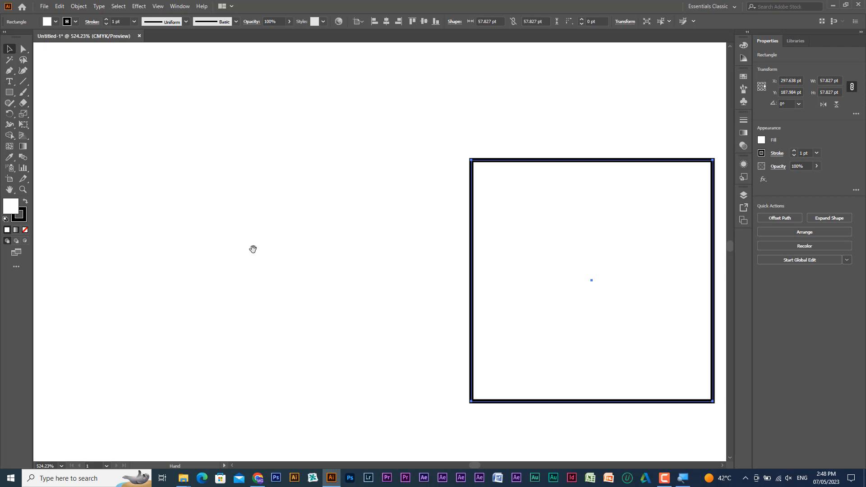
{"action": "left_click_drag", "start_coordinate": [234, 249], "coordinate": [410, 260]}
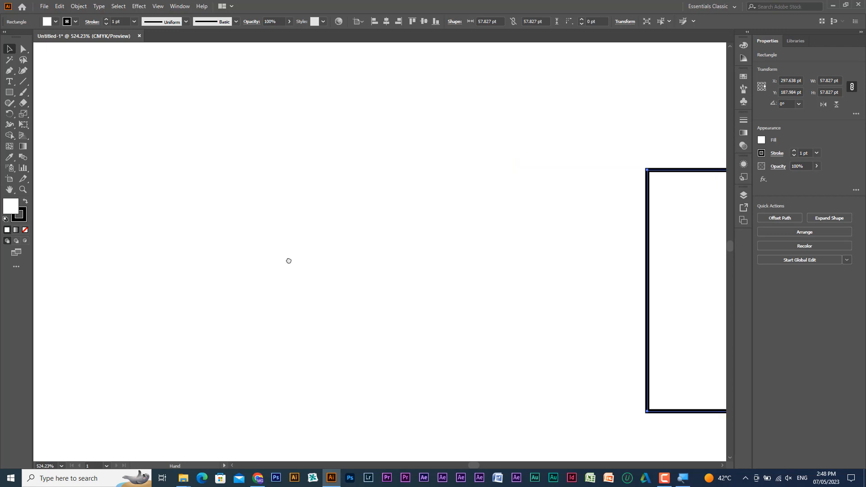
{"action": "left_click_drag", "start_coordinate": [289, 261], "coordinate": [161, 302]}
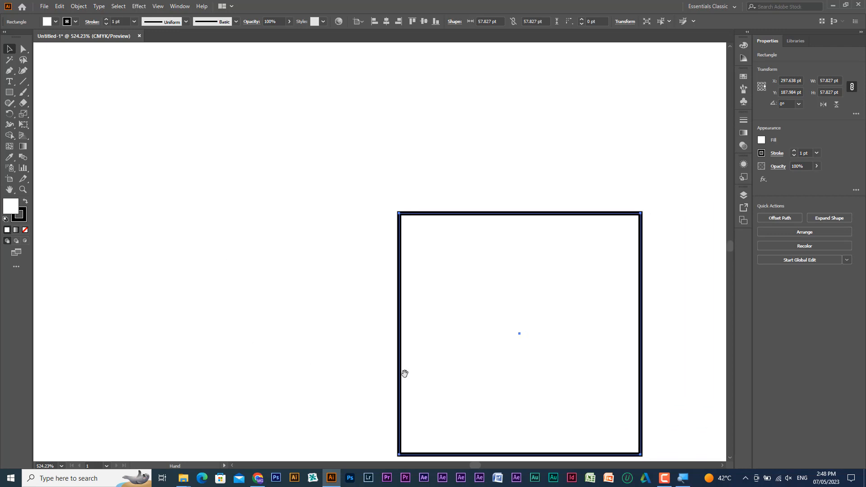
{"action": "left_click_drag", "start_coordinate": [513, 348], "coordinate": [373, 304]}
- Zoom out to 100% with the temporary Zoom tool and pan the artboard to show its upper edge and the square
{"action": "left_click", "coordinate": [375, 305], "text": "ctrl+alt"}
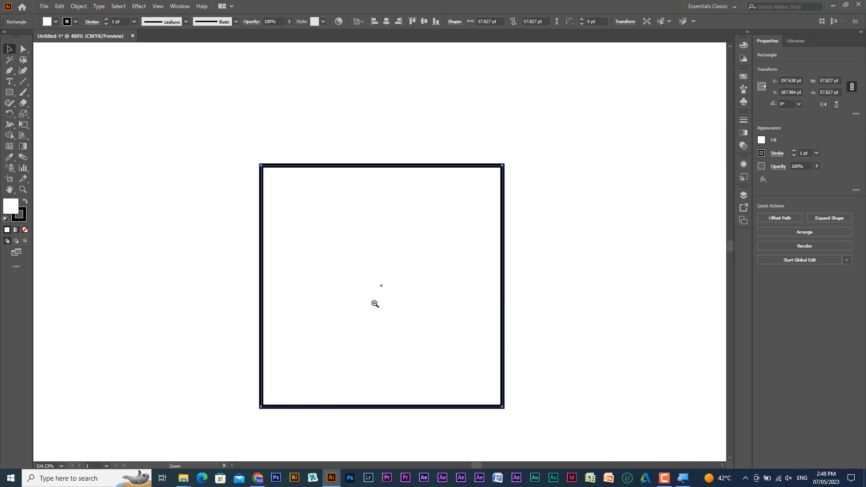
{"action": "left_click", "coordinate": [375, 304], "text": "ctrl+alt"}
{"action": "left_click", "coordinate": [375, 304], "text": "ctrl+alt"}
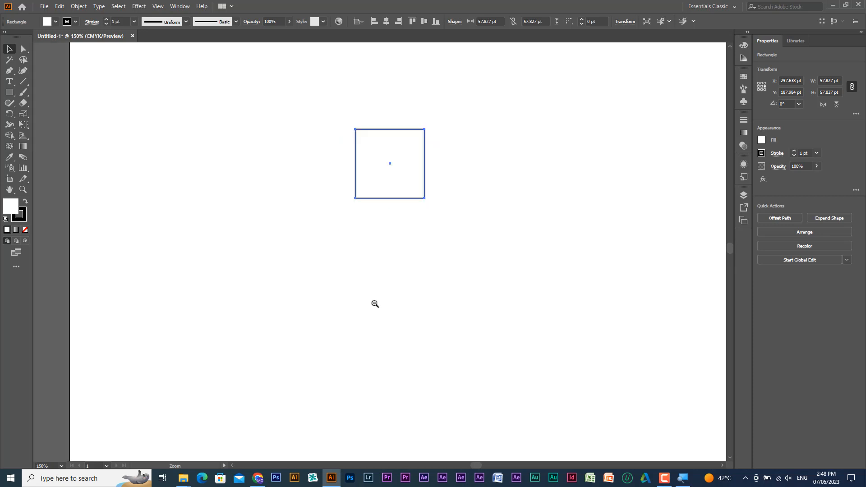
{"action": "left_click_drag", "start_coordinate": [402, 251], "coordinate": [384, 308]}
{"action": "left_click", "coordinate": [383, 306], "text": "ctrl+alt"}
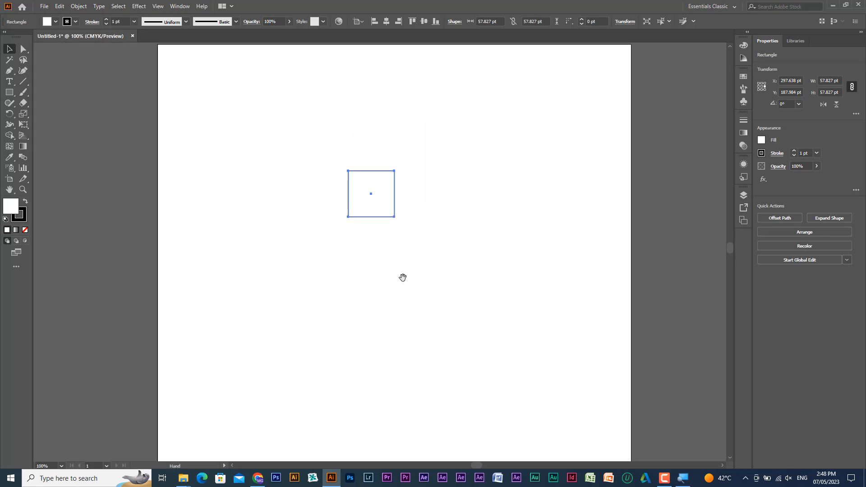
{"action": "left_click_drag", "start_coordinate": [402, 277], "coordinate": [394, 306]}
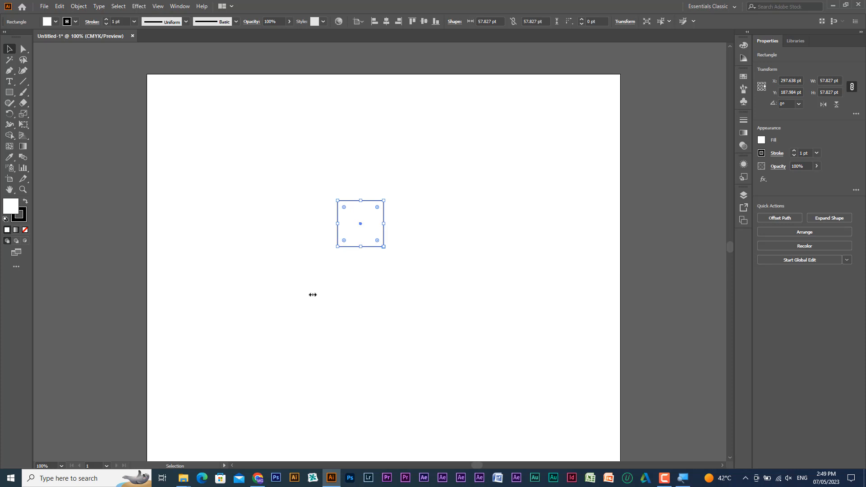
- Zoom out to 66.67%, and magnify the square to about 488% by framing it with the temporary Zoom tool
{"action": "key", "text": "plus"}
{"action": "key", "text": "ctrl+minus"}
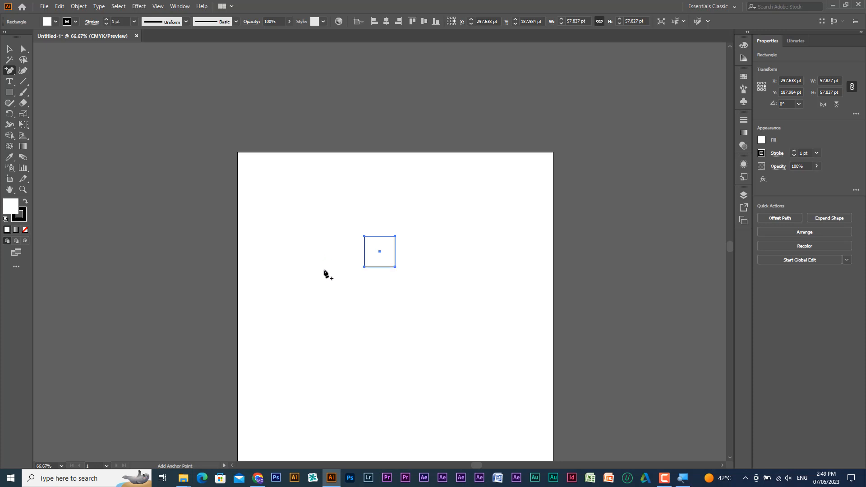
{"action": "key", "text": "ctrl"}
{"action": "key", "text": "ctrl+space"}
{"action": "left_click_drag", "start_coordinate": [351, 228], "coordinate": [410, 286]}
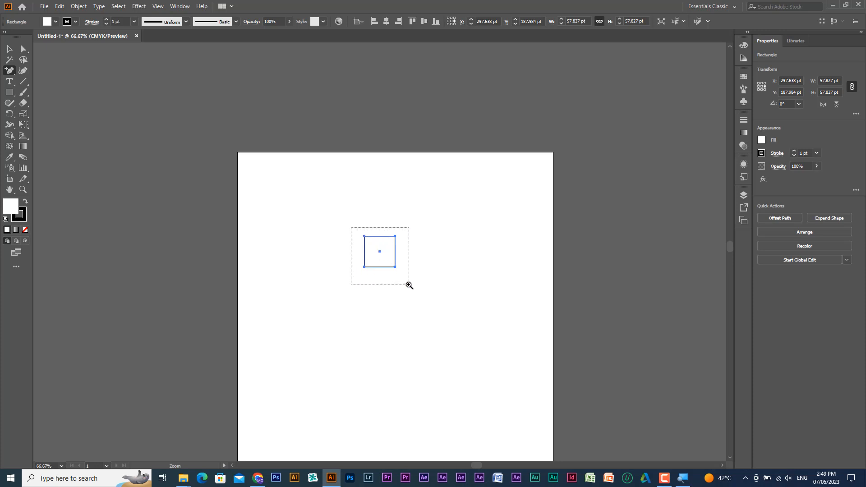
{"action": "left_click_drag", "start_coordinate": [410, 285], "coordinate": [409, 285]}
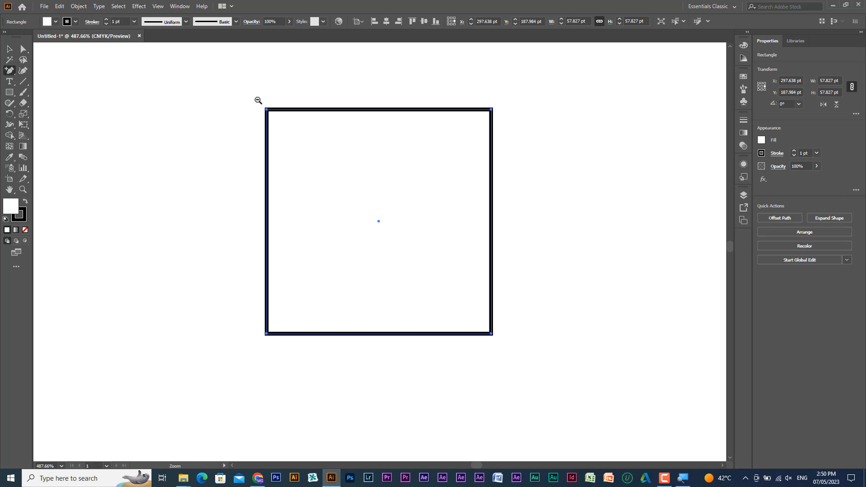
- Pan around the magnified square and zoom out in steps to 33.33% until the whole artboard fits
{"action": "left_click_drag", "start_coordinate": [258, 100], "coordinate": [504, 346]}
{"action": "left_click_drag", "start_coordinate": [363, 246], "coordinate": [525, 346]}
{"action": "left_click_drag", "start_coordinate": [360, 239], "coordinate": [574, 375]}
{"action": "left_click", "coordinate": [451, 300], "text": "alt"}
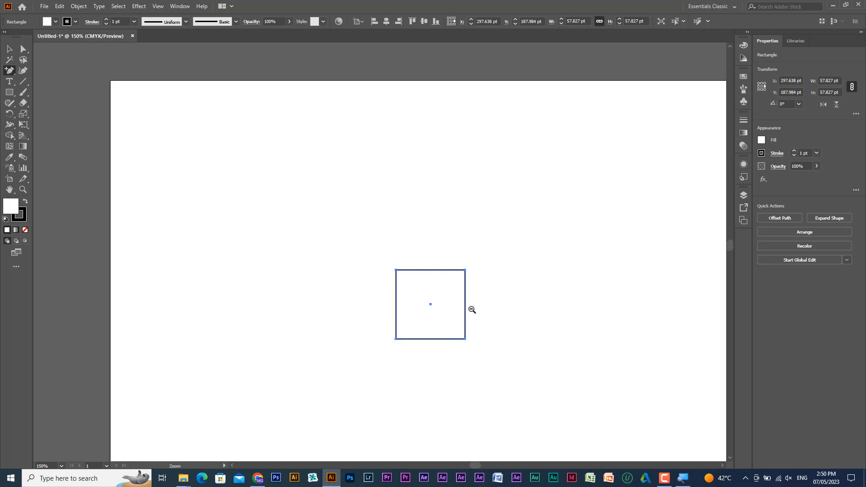
{"action": "left_click", "coordinate": [448, 309], "text": "alt"}
{"action": "left_click", "coordinate": [414, 307], "text": "alt"}
{"action": "left_click", "coordinate": [369, 261], "text": "alt"}
{"action": "left_click", "coordinate": [371, 262], "text": "alt"}
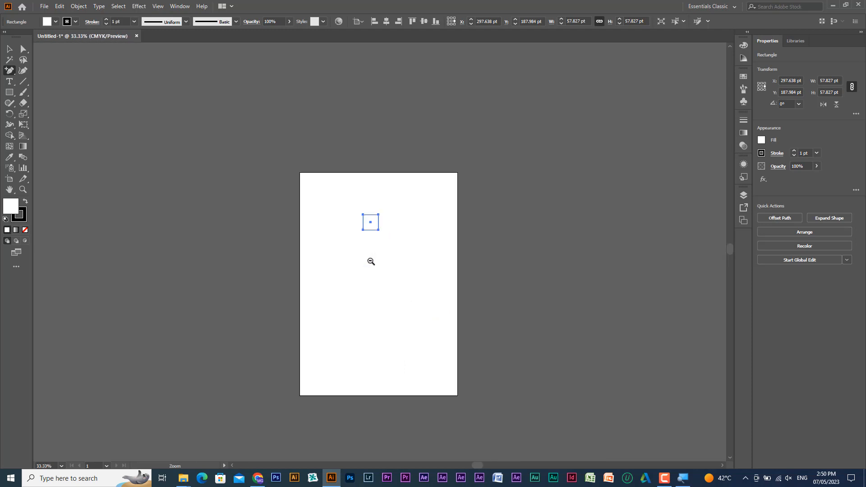
- Zoom in again around the square with the temporary Zoom tool, and return to 33.33% with the artboard in view
{"action": "left_click", "coordinate": [370, 219]}
{"action": "left_click", "coordinate": [388, 252]}
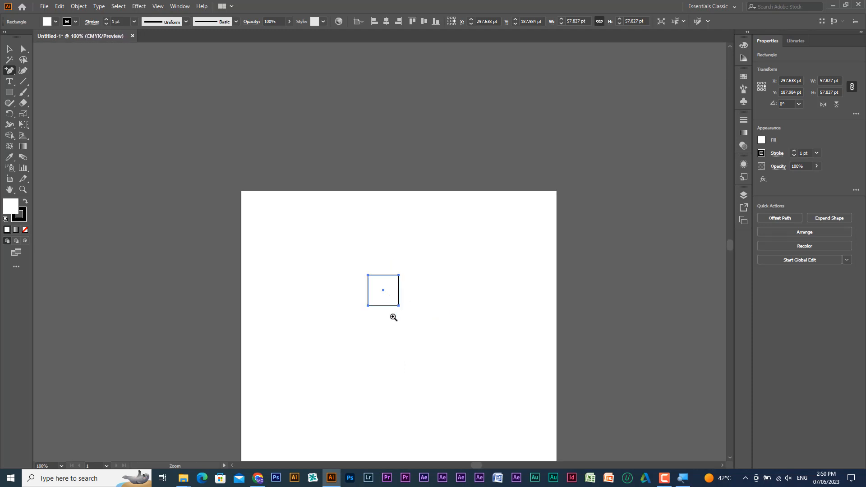
{"action": "left_click", "coordinate": [393, 317]}
{"action": "left_click", "coordinate": [390, 303]}
{"action": "left_click", "coordinate": [390, 303], "text": "alt"}
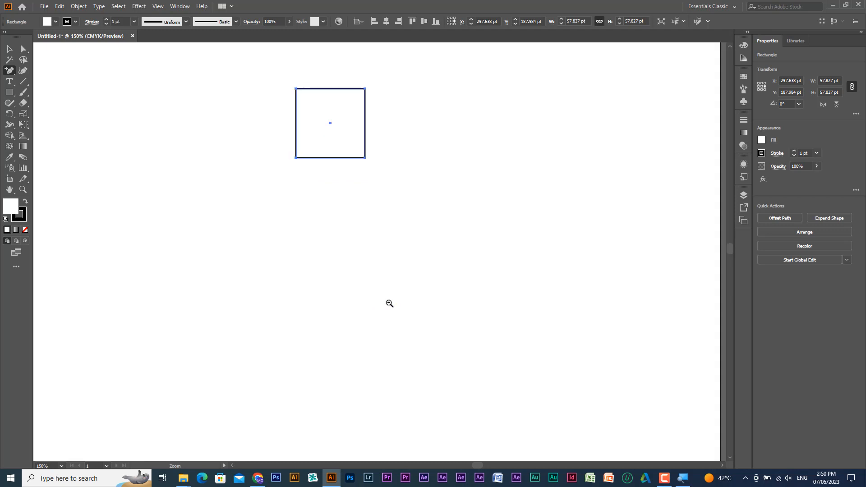
{"action": "left_click", "coordinate": [389, 303], "text": "alt"}
{"action": "left_click", "coordinate": [389, 302], "text": "alt"}
{"action": "left_click", "coordinate": [389, 303], "text": "alt"}
{"action": "left_click", "coordinate": [389, 302], "text": "alt"}
{"action": "left_click_drag", "start_coordinate": [381, 228], "coordinate": [384, 251]}
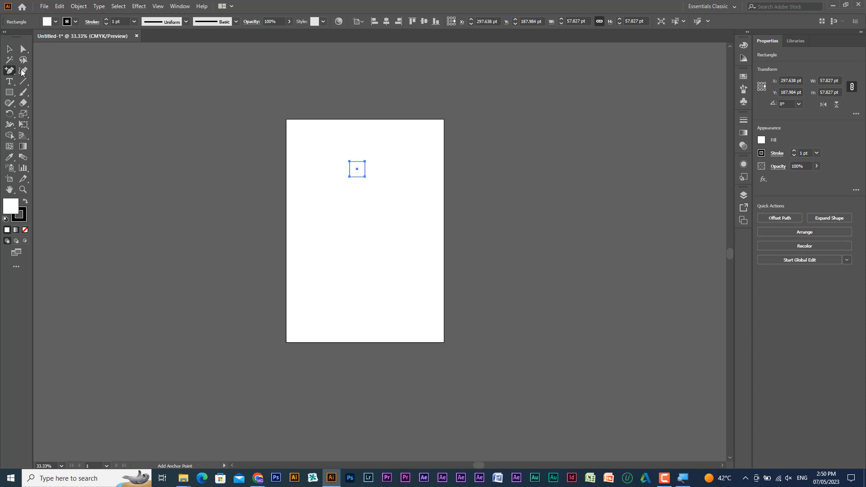
- Duplicate the square twice with the Selection tool: one copy just beyond the artboard's right edge, another inside it at about X 526 pt, Y 373 pt
{"action": "left_click", "coordinate": [9, 49]}
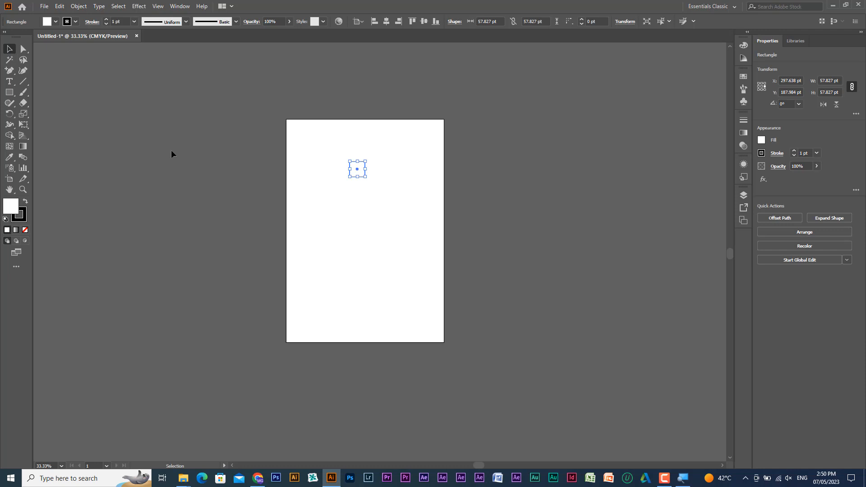
{"action": "left_click", "coordinate": [378, 139]}
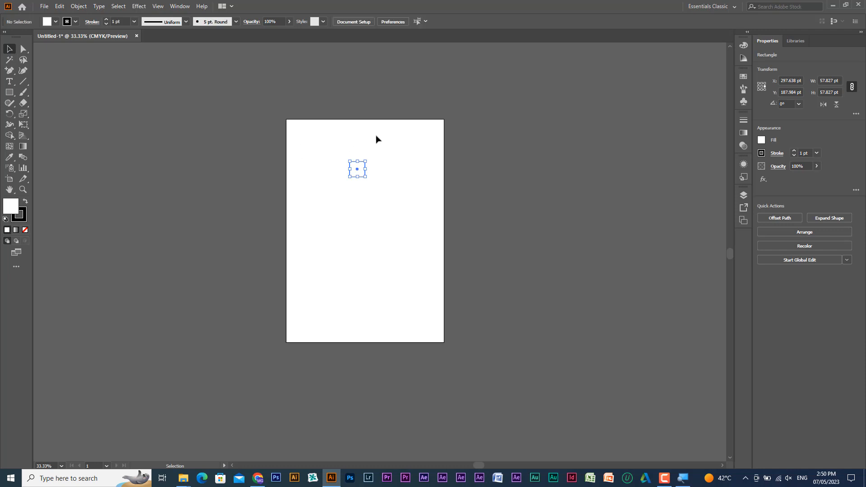
{"action": "left_click_drag", "start_coordinate": [359, 170], "coordinate": [346, 246]}
{"action": "left_click", "coordinate": [359, 171]}
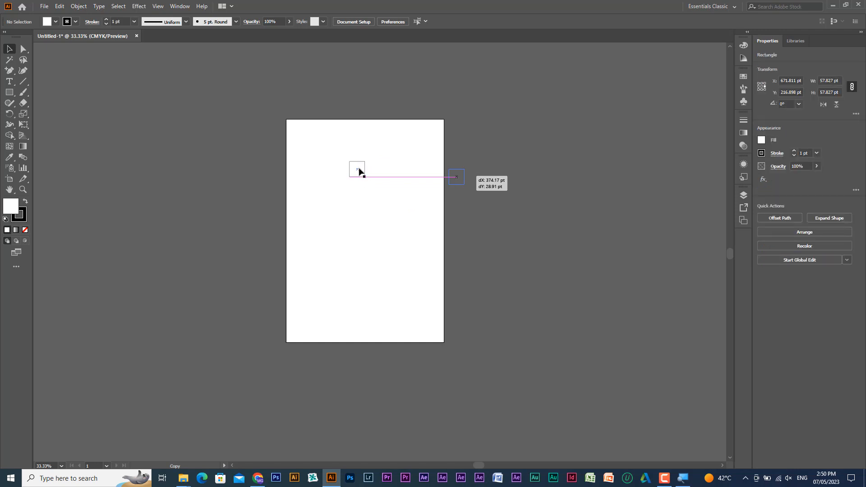
{"action": "left_click_drag", "start_coordinate": [360, 171], "coordinate": [421, 221]}
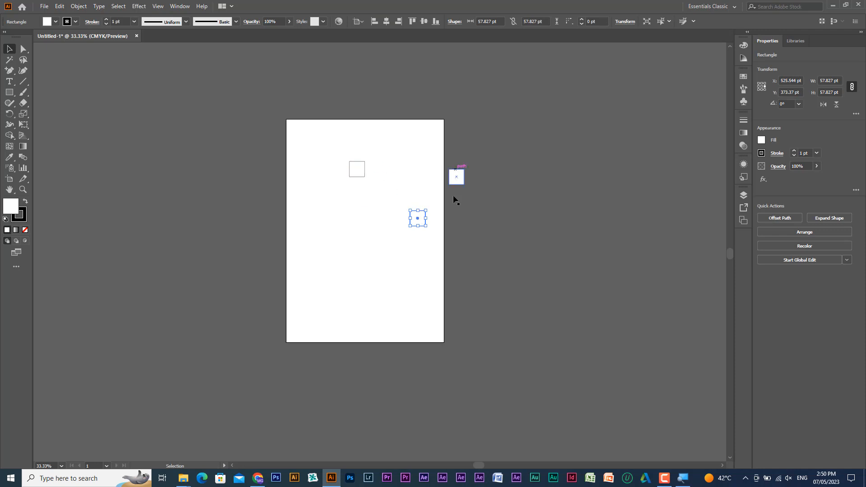
{"action": "left_click", "coordinate": [439, 196]}
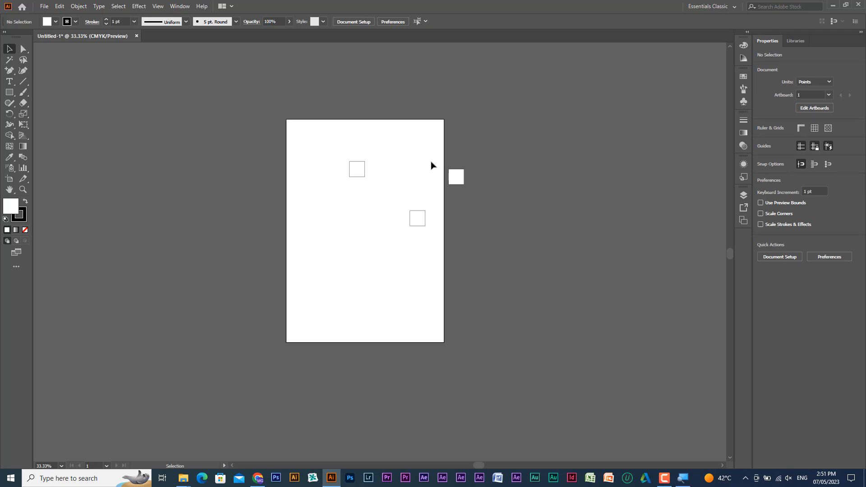
- Select the copy outside the artboard, zoom in on it to 400%, and zoom back out to 25%
{"action": "left_click_drag", "start_coordinate": [430, 161], "coordinate": [461, 160]}
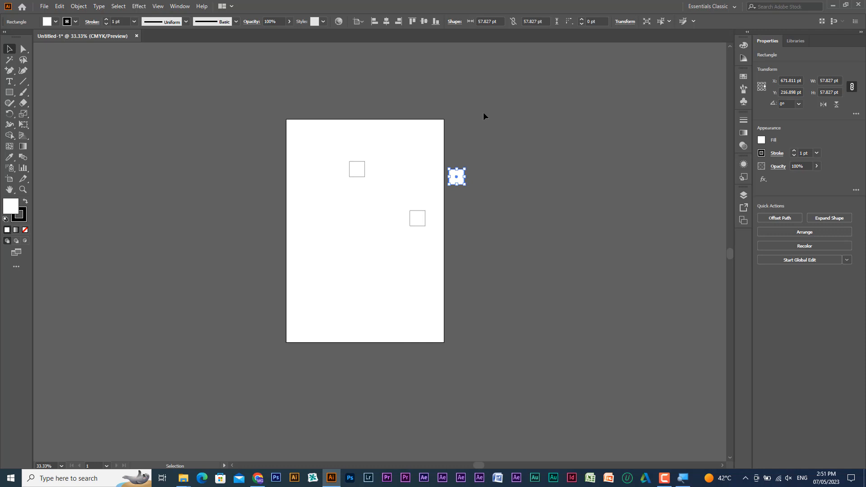
{"action": "key", "text": "a"}
{"action": "key", "text": "ctrl+plus"}
{"action": "key", "text": "ctrl+plus"}
{"action": "key", "text": "ctrl+plus"}
{"action": "key", "text": "ctrl+plus"}
{"action": "key", "text": "ctrl+plus"}
{"action": "key", "text": "ctrl+plus"}
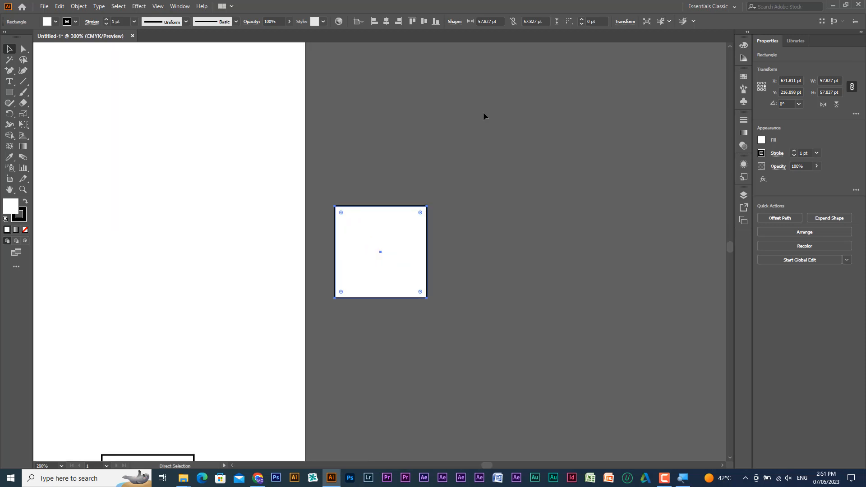
{"action": "key", "text": "ctrl+plus"}
{"action": "key", "text": "ctrl+plus"}
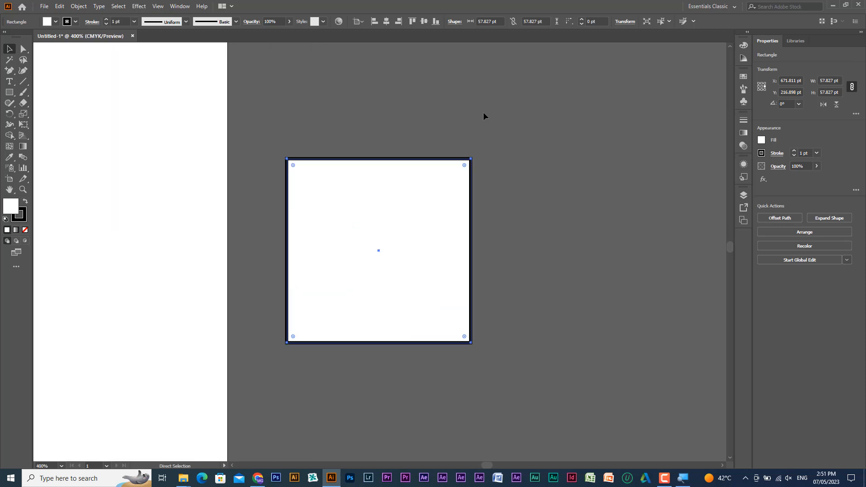
{"action": "key", "text": "ctrl+minus"}
{"action": "key", "text": "ctrl+minus"}
{"action": "key", "text": "ctrl+minus"}
{"action": "key", "text": "ctrl+minus"}
{"action": "key", "text": "ctrl+minus"}
{"action": "key", "text": "ctrl+minus"}
{"action": "key", "text": "ctrl+minus"}
{"action": "key", "text": "ctrl+minus"}
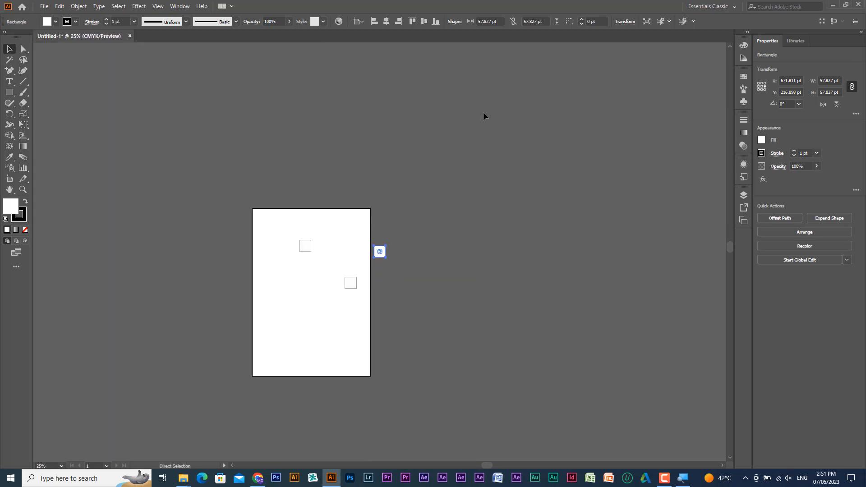
- Select the original upper square, zoom in on it to 150%, and zoom back out to 33.33%
{"action": "left_click_drag", "start_coordinate": [280, 233], "coordinate": [327, 259]}
{"action": "key", "text": "ctrl+plus"}
{"action": "key", "text": "ctrl+plus"}
{"action": "key", "text": "ctrl+plus"}
{"action": "key", "text": "ctrl+plus"}
{"action": "key", "text": "ctrl+plus"}
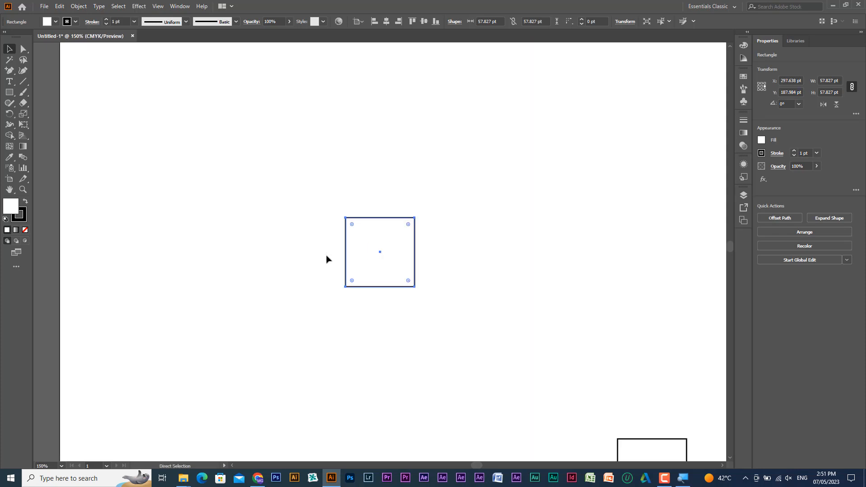
{"action": "key", "text": "ctrl+minus"}
{"action": "key", "text": "ctrl+minus"}
{"action": "key", "text": "ctrl+minus"}
{"action": "key", "text": "ctrl+minus"}
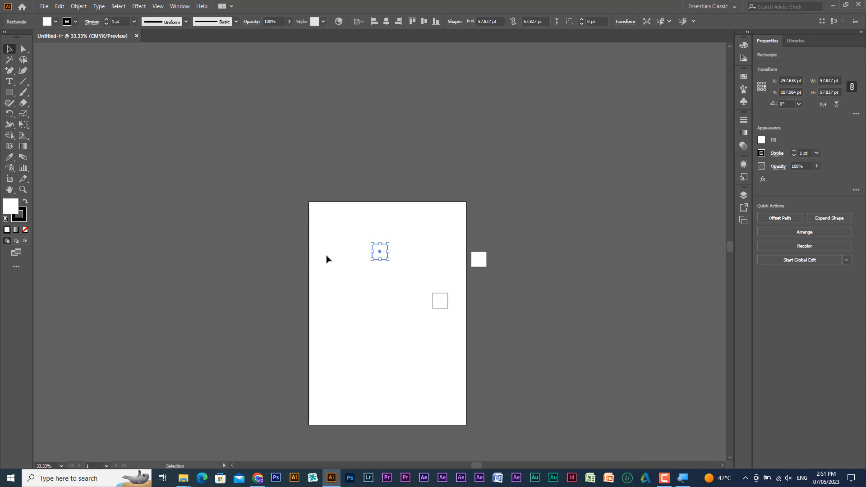
- Clear the selection, magnify the off-artboard square to about 499% by framing it, and fit the artboard in the window
{"action": "left_click", "coordinate": [334, 249]}
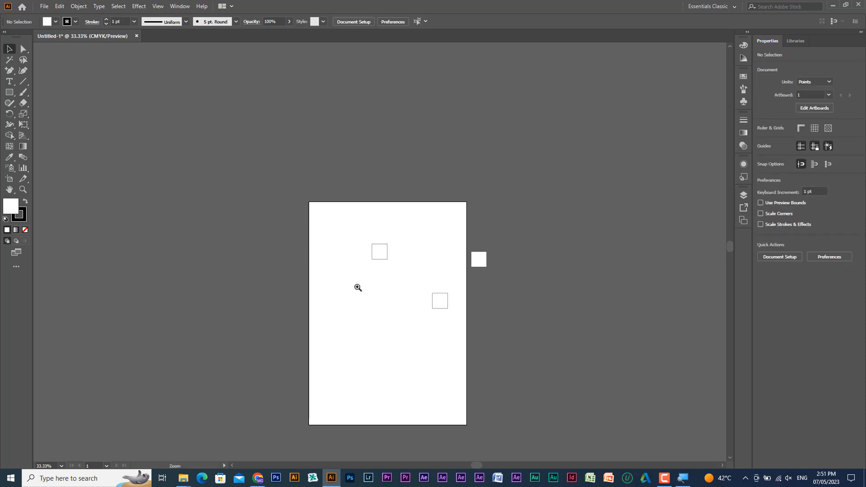
{"action": "key", "text": "ctrl+space"}
{"action": "left_click_drag", "start_coordinate": [458, 239], "coordinate": [489, 268]}
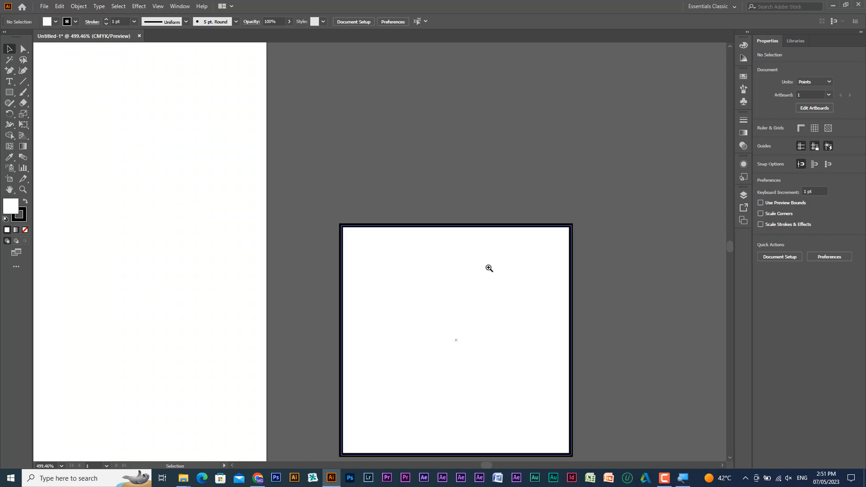
{"action": "key", "text": "ctrl+0"}
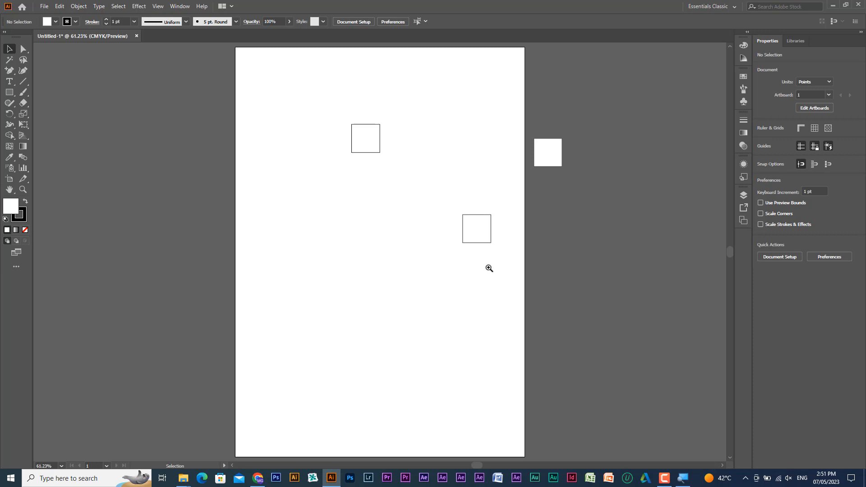
- Select the upper square, swap its fill and stroke to a black fill with white stroke, and toggle which of the two is active
{"action": "left_click_drag", "start_coordinate": [399, 100], "coordinate": [362, 144]}
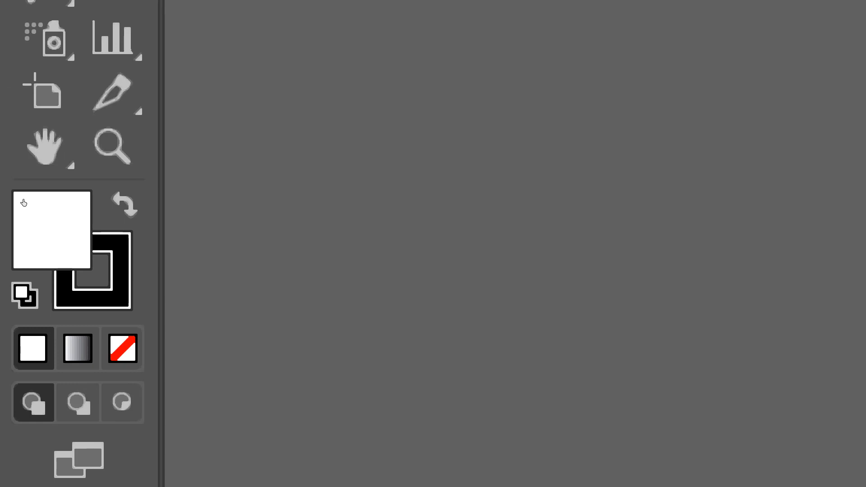
{"action": "key", "text": "shift+x"}
{"action": "key", "text": "shift+x"}
{"action": "key", "text": "shift+x"}
{"action": "key", "text": "shift+x"}
{"action": "key", "text": "shift+x"}
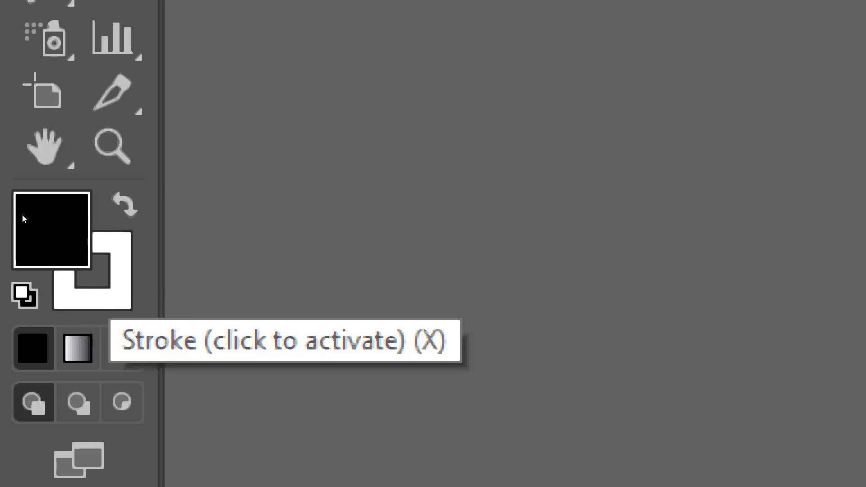
{"action": "key", "text": "x"}
{"action": "key", "text": "x"}
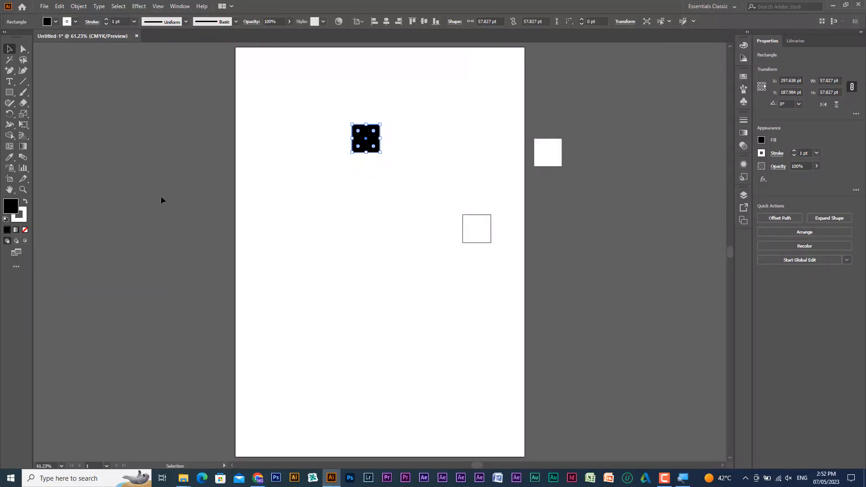
- Set the upper square's fill to the orange swatch C=0 M=80 Y=95 K=0 and its stroke to a dark blue swatch
{"action": "left_click", "coordinate": [743, 77]}
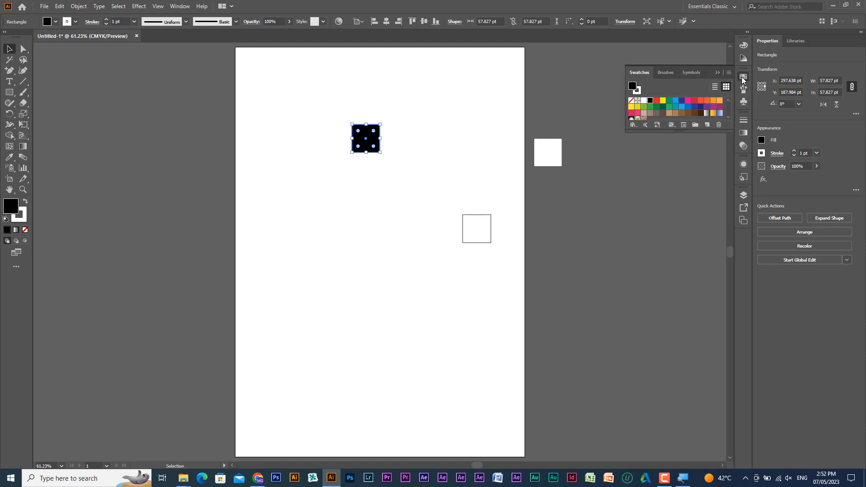
{"action": "left_click", "coordinate": [708, 101]}
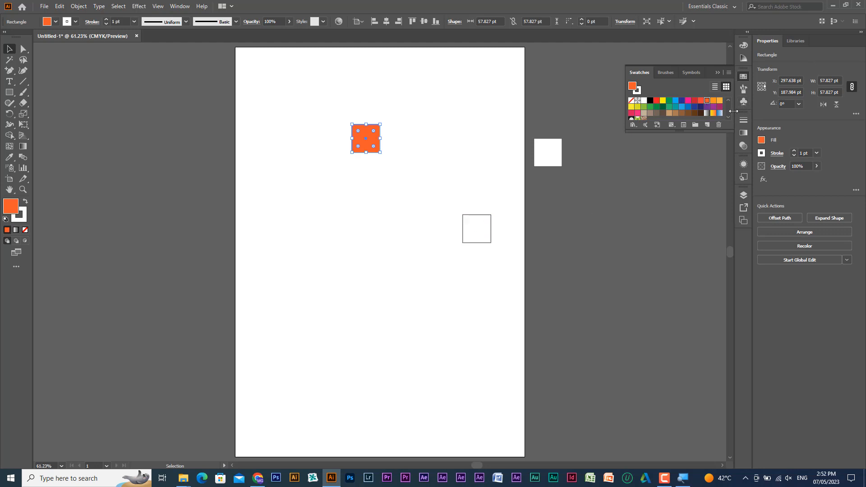
{"action": "left_click", "coordinate": [25, 219]}
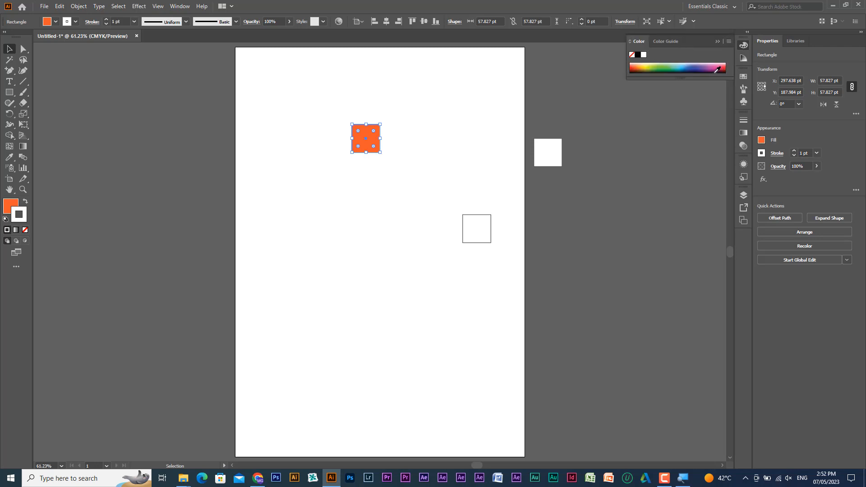
{"action": "mouse_move", "coordinate": [710, 78]}
{"action": "left_mouse_down"}
{"action": "mouse_move", "coordinate": [706, 130]}
{"action": "mouse_move", "coordinate": [704, 80]}
{"action": "left_mouse_up"}
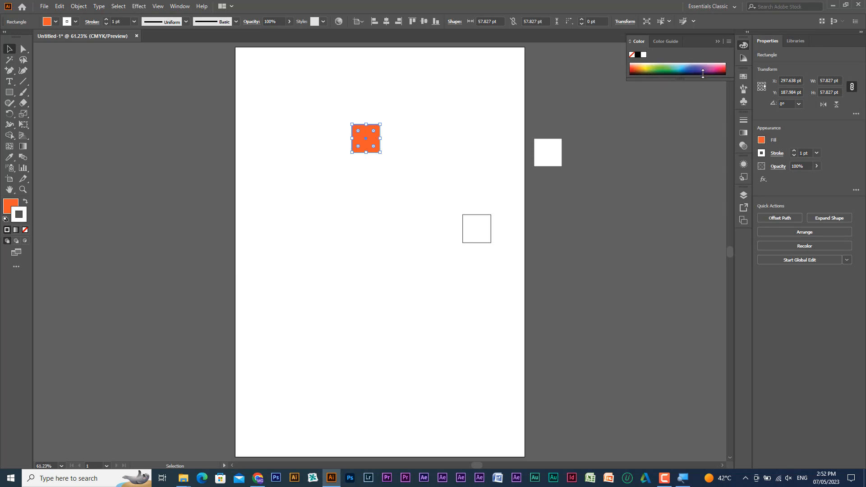
{"action": "left_click", "coordinate": [745, 78]}
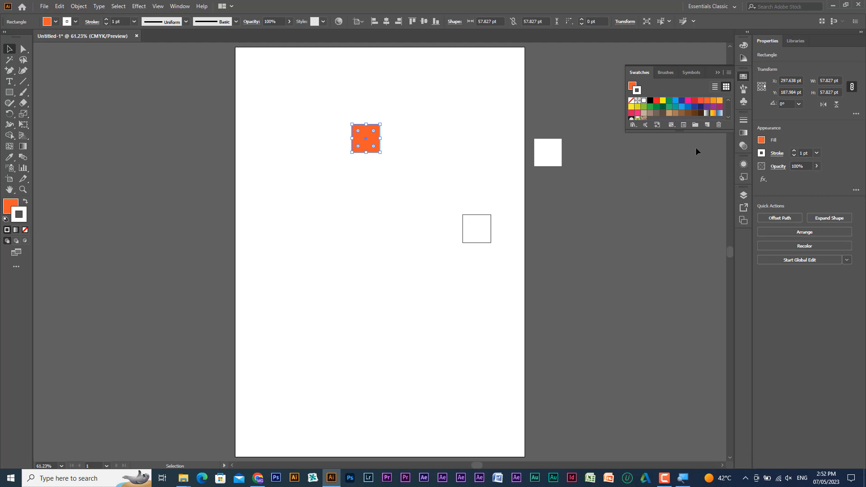
{"action": "left_click", "coordinate": [695, 108]}
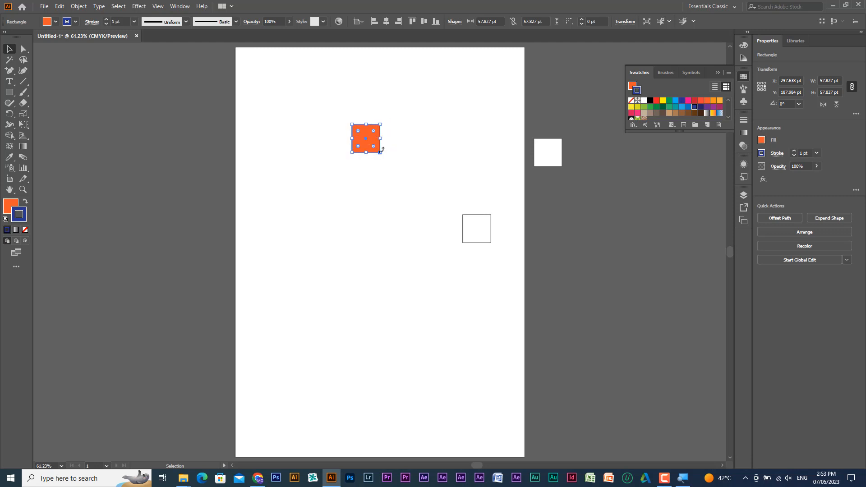
- Enlarge the orange square to about 214 by 262 pt and remove both its stroke and its fill
{"action": "left_click_drag", "start_coordinate": [381, 153], "coordinate": [456, 251]}
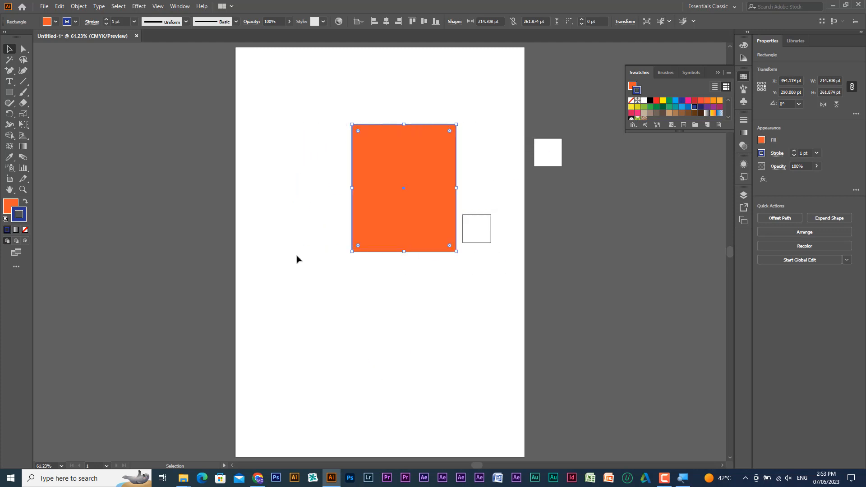
{"action": "left_click", "coordinate": [21, 220]}
{"action": "left_click", "coordinate": [25, 232]}
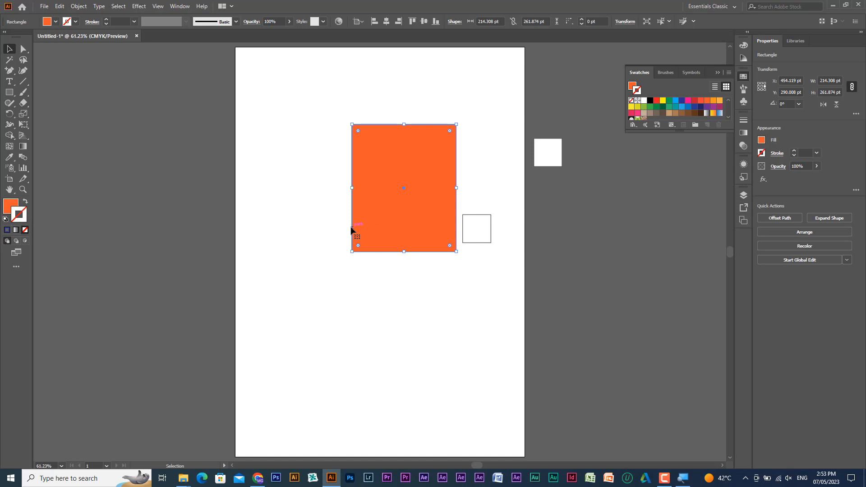
{"action": "left_click", "coordinate": [14, 205]}
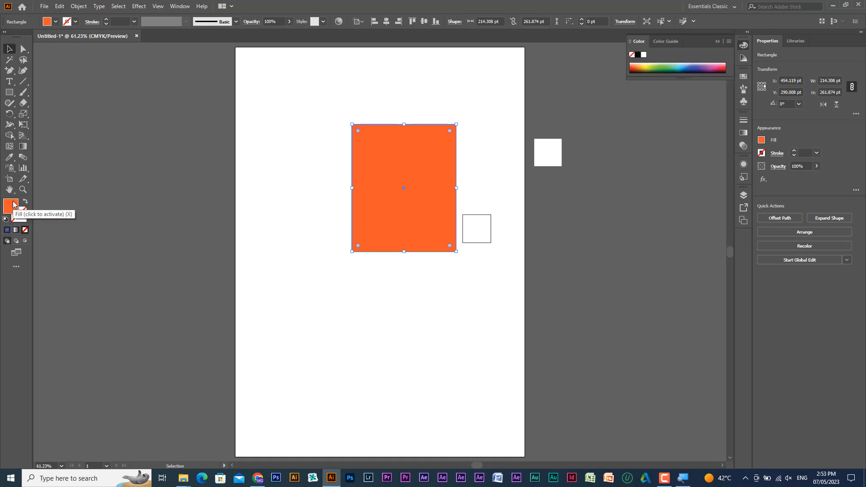
{"action": "left_click", "coordinate": [24, 230]}
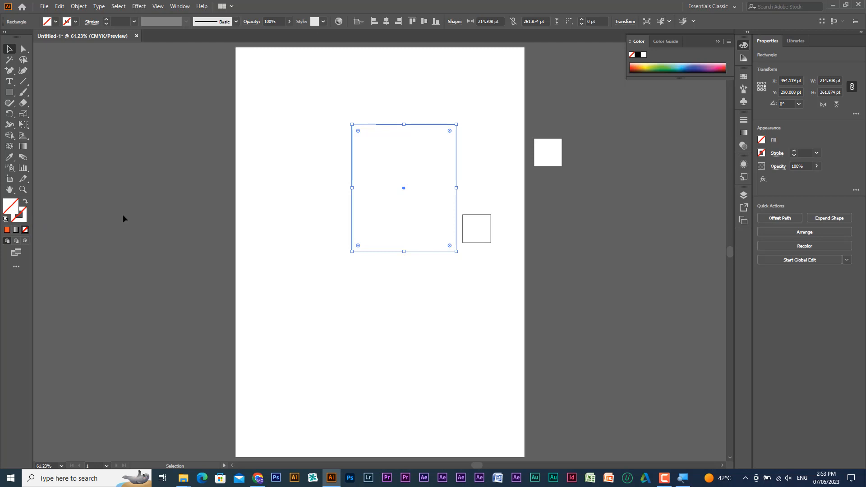
- Deselect the unpainted rectangle and reselect it with a selection marquee across its area
{"action": "left_click", "coordinate": [391, 297]}
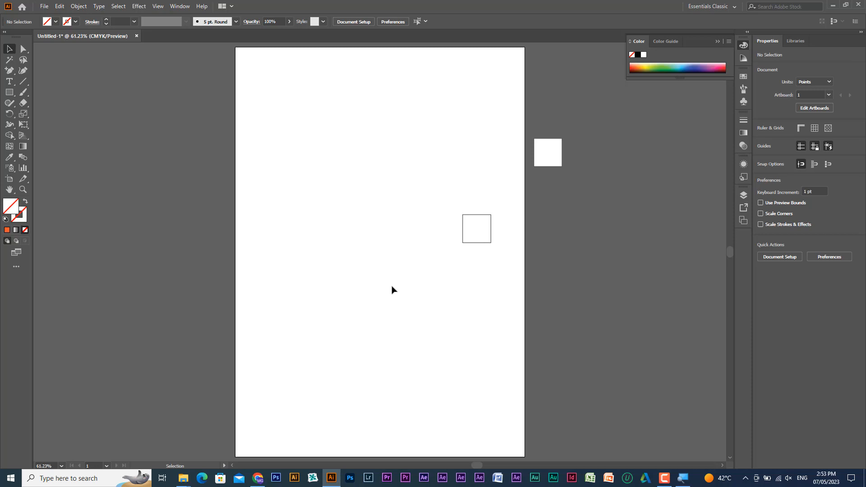
{"action": "left_click_drag", "start_coordinate": [403, 305], "coordinate": [324, 185]}
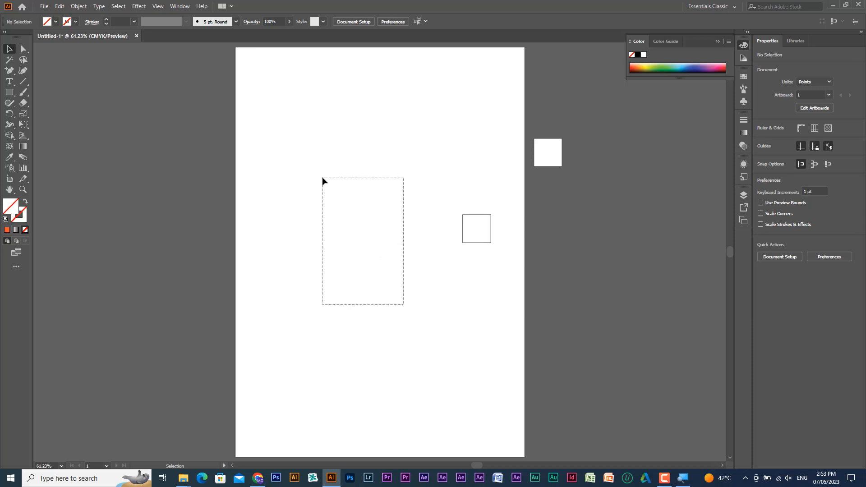
{"action": "left_click_drag", "start_coordinate": [322, 181], "coordinate": [321, 182]}
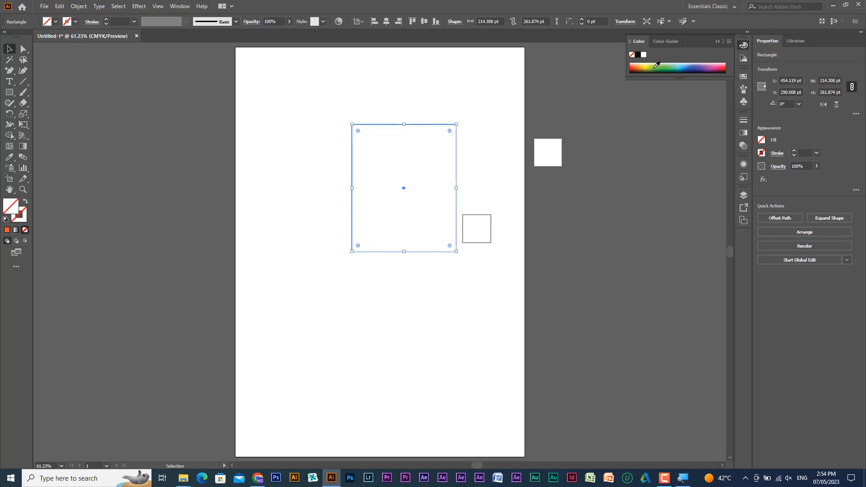
- Fill the unpainted rectangle with green 00C14E using the Color Picker and move it toward the artboard's left edge
{"action": "left_click", "coordinate": [743, 77]}
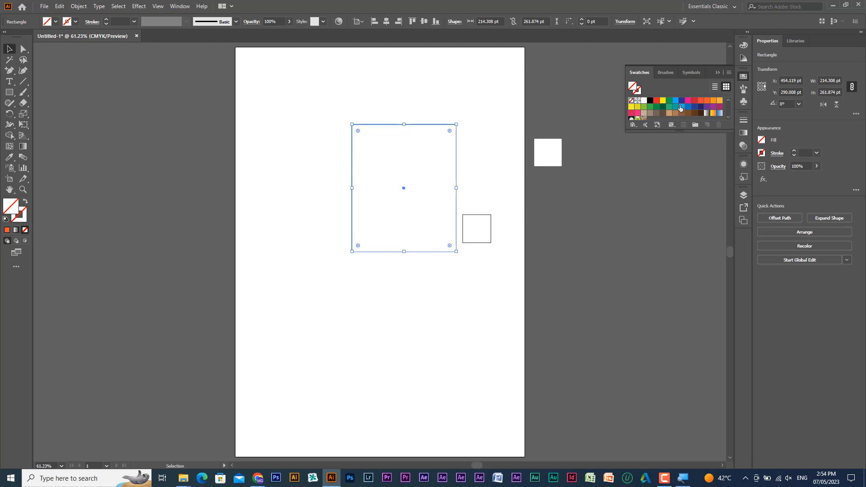
{"action": "double_click", "coordinate": [15, 203]}
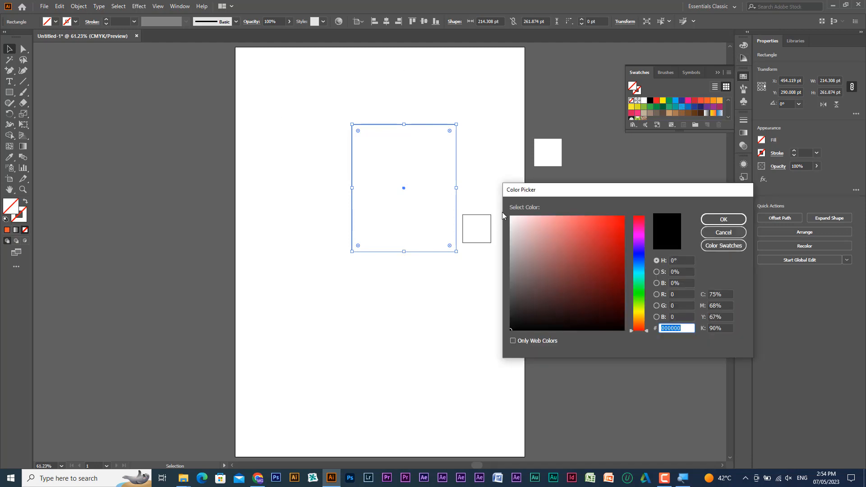
{"action": "left_click_drag", "start_coordinate": [526, 192], "coordinate": [492, 263]}
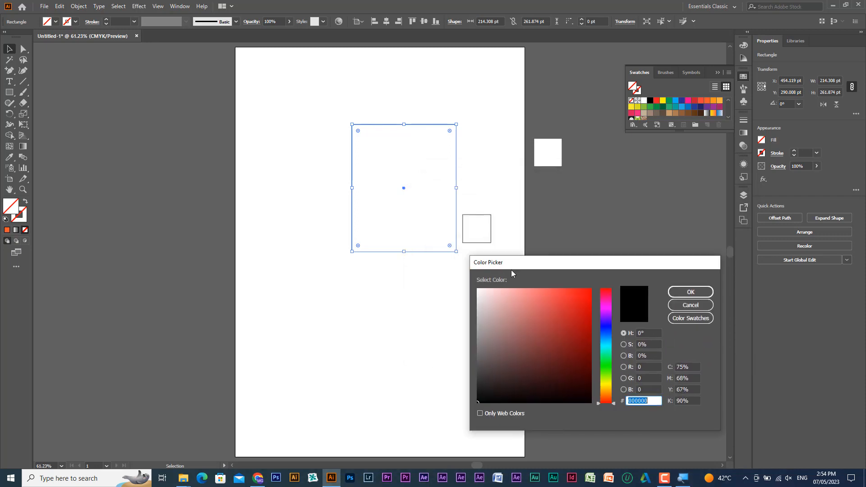
{"action": "mouse_move", "coordinate": [557, 329]}
{"action": "left_mouse_down"}
{"action": "mouse_move", "coordinate": [563, 303]}
{"action": "mouse_move", "coordinate": [582, 299]}
{"action": "mouse_move", "coordinate": [606, 313]}
{"action": "mouse_move", "coordinate": [608, 293]}
{"action": "mouse_move", "coordinate": [607, 375]}
{"action": "mouse_move", "coordinate": [551, 317]}
{"action": "mouse_move", "coordinate": [573, 344]}
{"action": "mouse_move", "coordinate": [586, 333]}
{"action": "left_mouse_up"}
{"action": "left_click", "coordinate": [537, 317]}
{"action": "mouse_move", "coordinate": [537, 317]}
{"action": "left_mouse_down"}
{"action": "mouse_move", "coordinate": [518, 311]}
{"action": "mouse_move", "coordinate": [569, 293]}
{"action": "mouse_move", "coordinate": [594, 315]}
{"action": "left_mouse_up"}
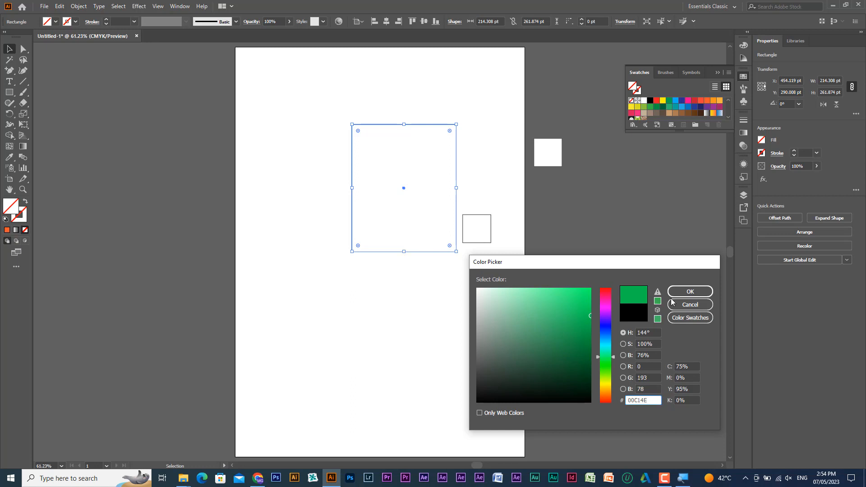
{"action": "left_click", "coordinate": [691, 291]}
{"action": "left_click_drag", "start_coordinate": [375, 192], "coordinate": [294, 189]}
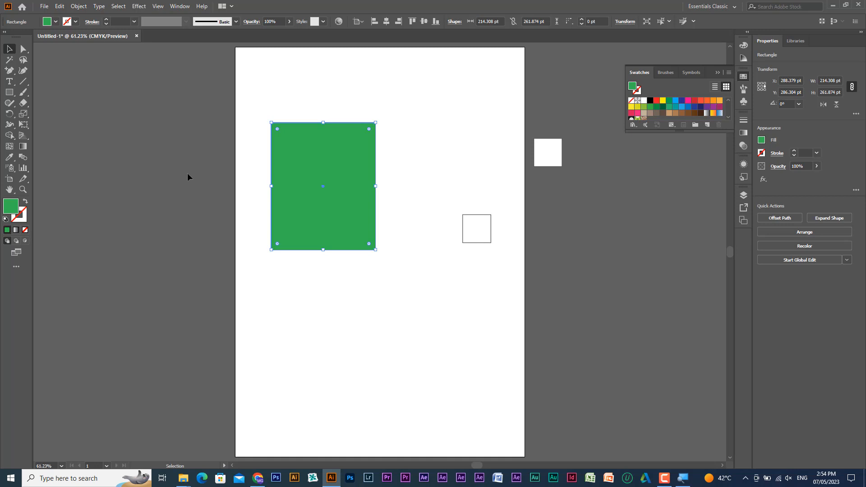
- Select the green rectangle together with both small squares and delete them all
{"action": "left_click", "coordinate": [717, 72]}
{"action": "left_click_drag", "start_coordinate": [238, 94], "coordinate": [599, 329]}
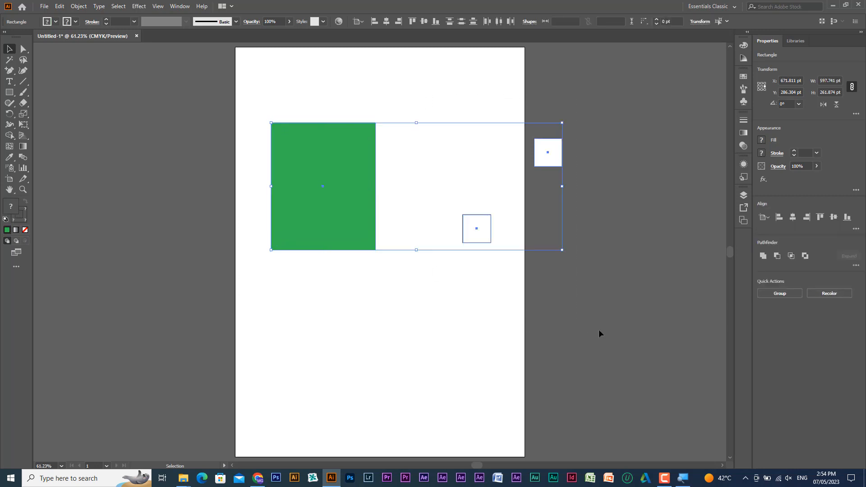
{"action": "key", "text": "Delete"}
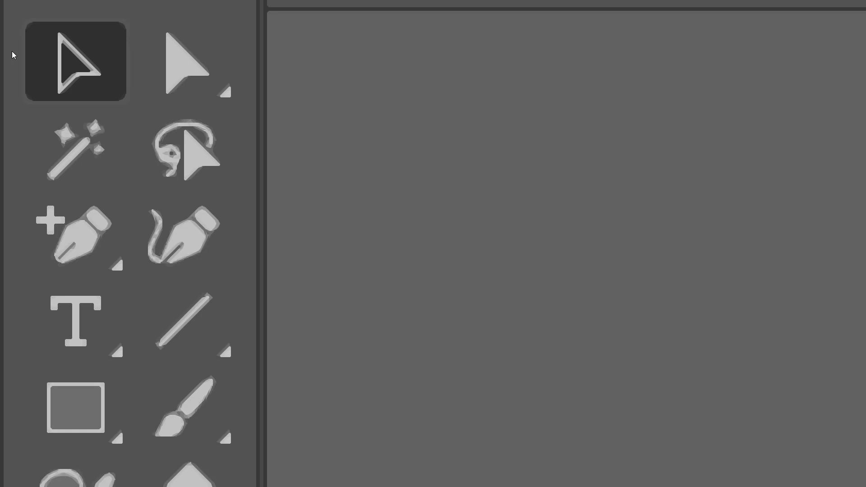
- Activate the Direct Selection tool and view the tools grouped with it
{"action": "key", "text": "a"}
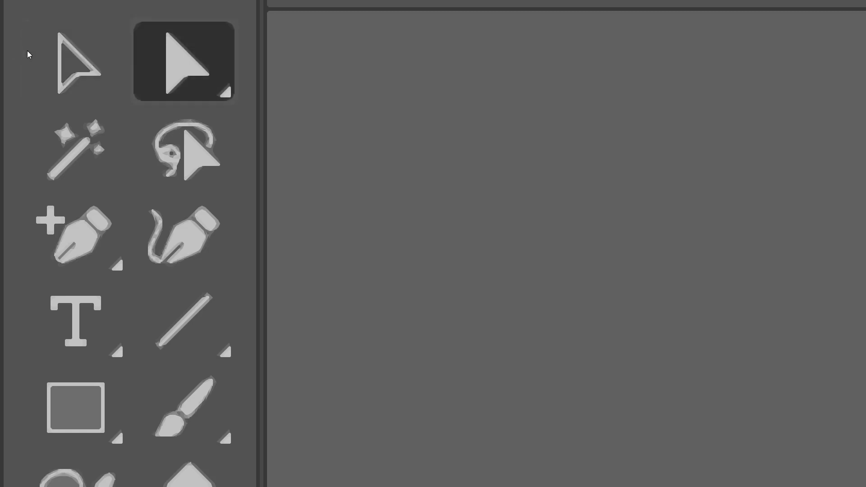
{"action": "left_click", "coordinate": [184, 61]}
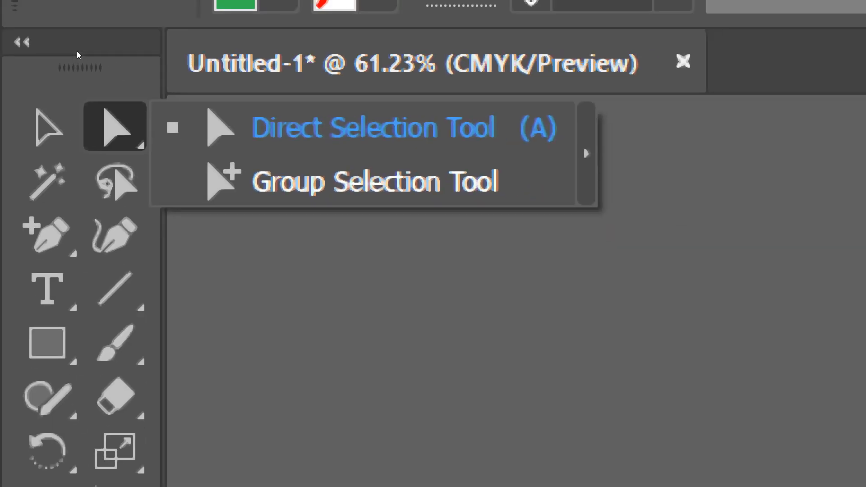
{"action": "left_click", "coordinate": [117, 58]}
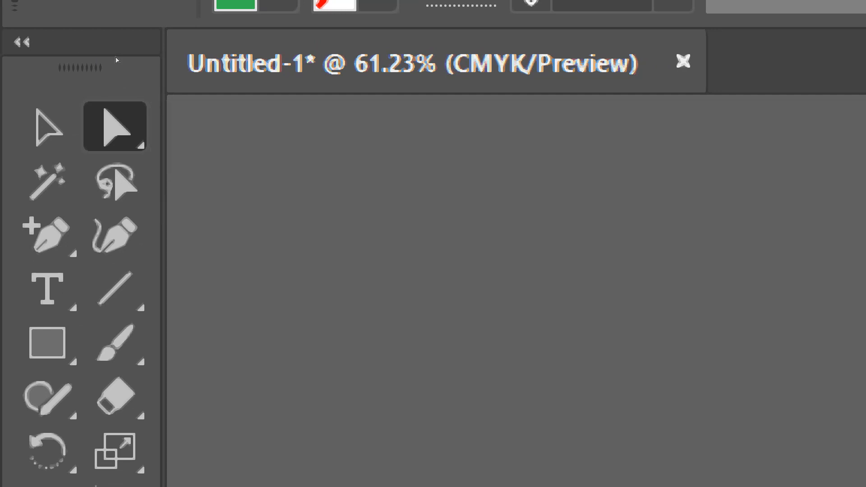
- Tear off the Direct Selection tool group as a floating panel, move it onto the artboard, and close it
{"action": "right_click", "coordinate": [115, 126]}
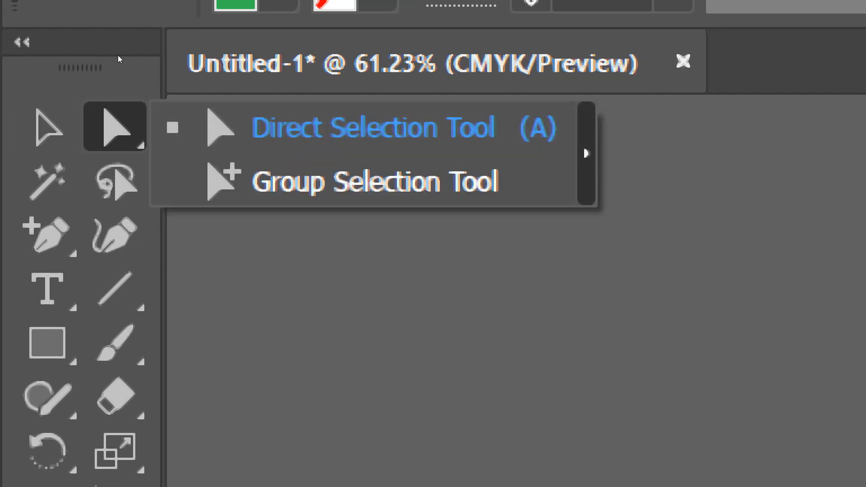
{"action": "left_click", "coordinate": [587, 153]}
{"action": "left_click_drag", "start_coordinate": [176, 158], "coordinate": [645, 206]}
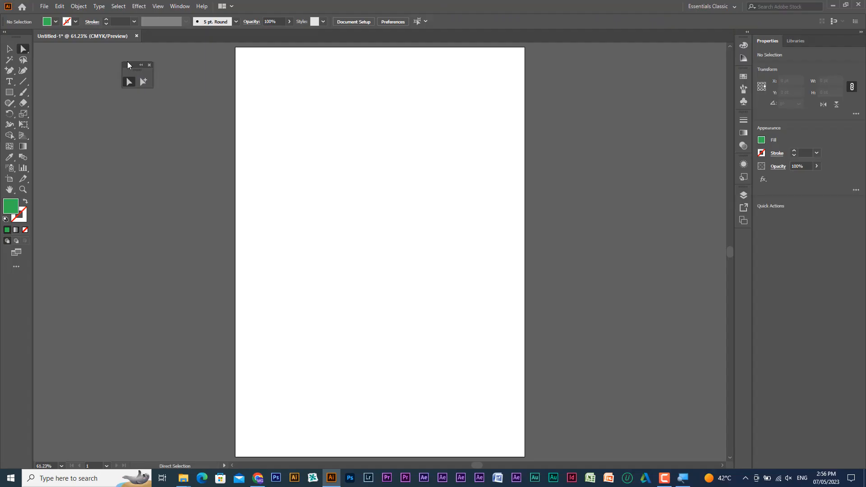
{"action": "left_click_drag", "start_coordinate": [128, 65], "coordinate": [485, 188]}
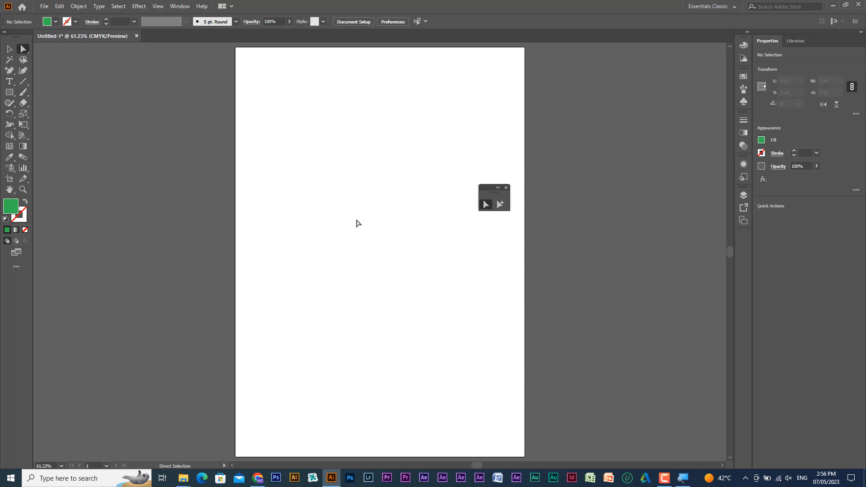
{"action": "left_click", "coordinate": [507, 188]}
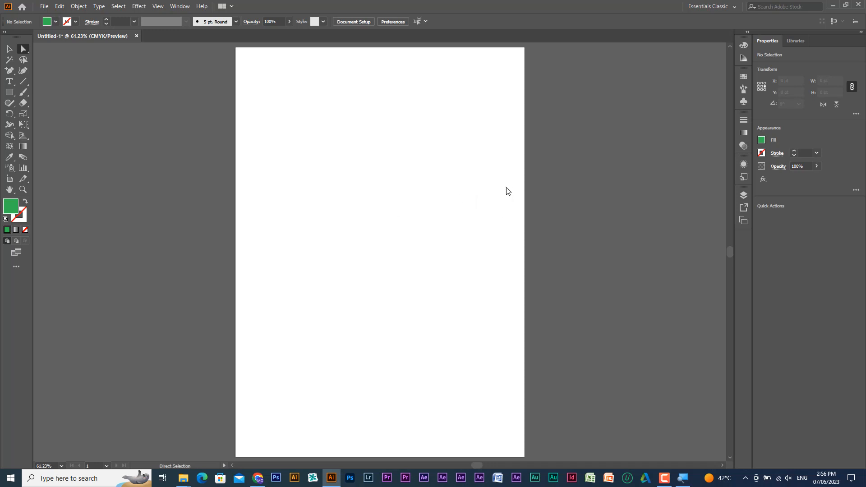
- Activate the Anchor Point tool from the Pen tool group, and switch to the Pen tool
{"action": "right_click", "coordinate": [25, 51]}
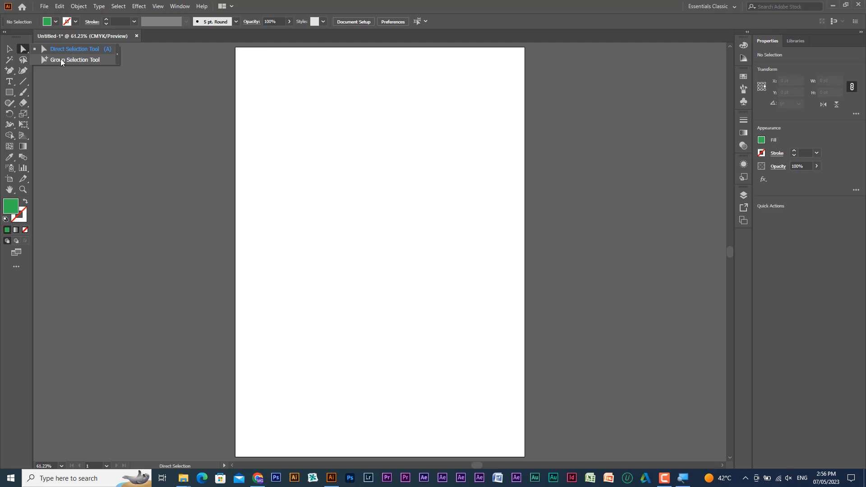
{"action": "left_click", "coordinate": [8, 72]}
{"action": "left_click", "coordinate": [9, 74]}
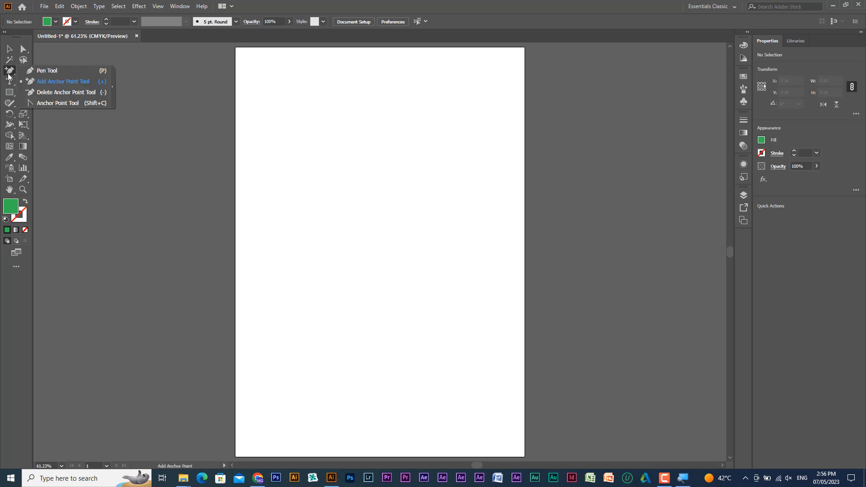
{"action": "left_click", "coordinate": [43, 104]}
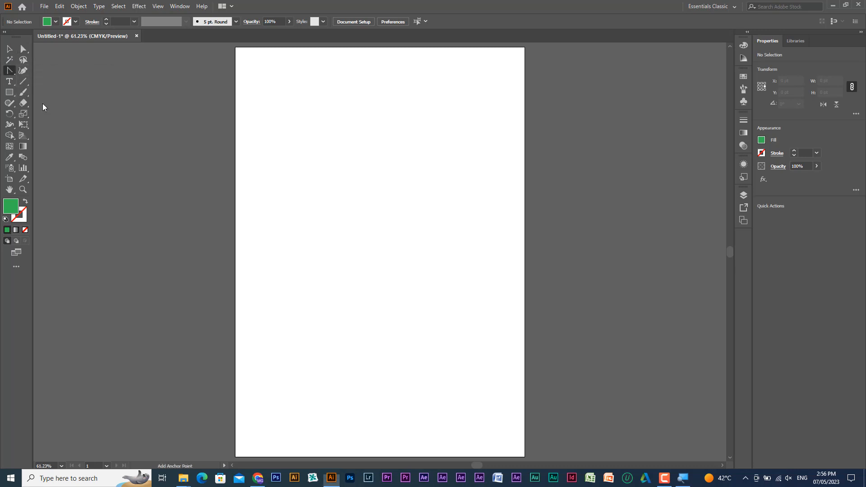
{"action": "left_click", "coordinate": [11, 72]}
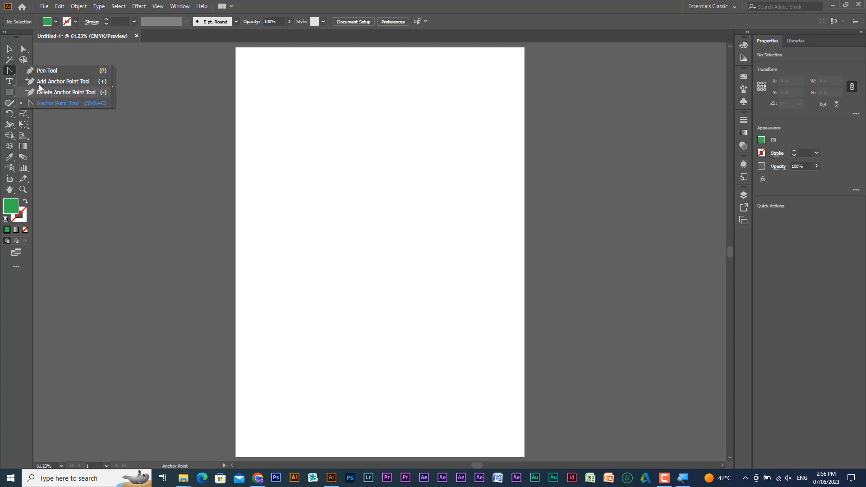
{"action": "left_click", "coordinate": [98, 71]}
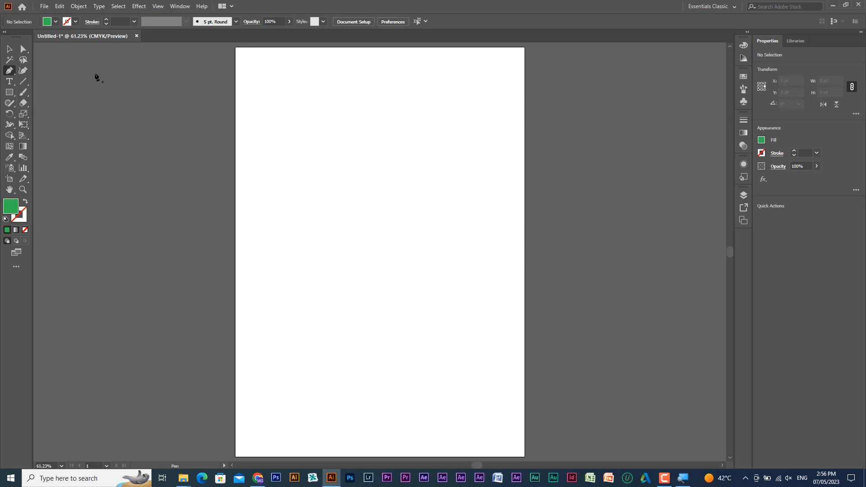
- Start a path in the upper middle of the artboard with a smooth anchor point and long, nearly horizontal direction handles
{"action": "left_click_drag", "start_coordinate": [342, 154], "coordinate": [432, 155]}
{"action": "left_click_drag", "start_coordinate": [430, 155], "coordinate": [382, 116]}
{"action": "left_click_drag", "start_coordinate": [381, 116], "coordinate": [388, 155]}
{"action": "left_click_drag", "start_coordinate": [358, 174], "coordinate": [401, 155]}
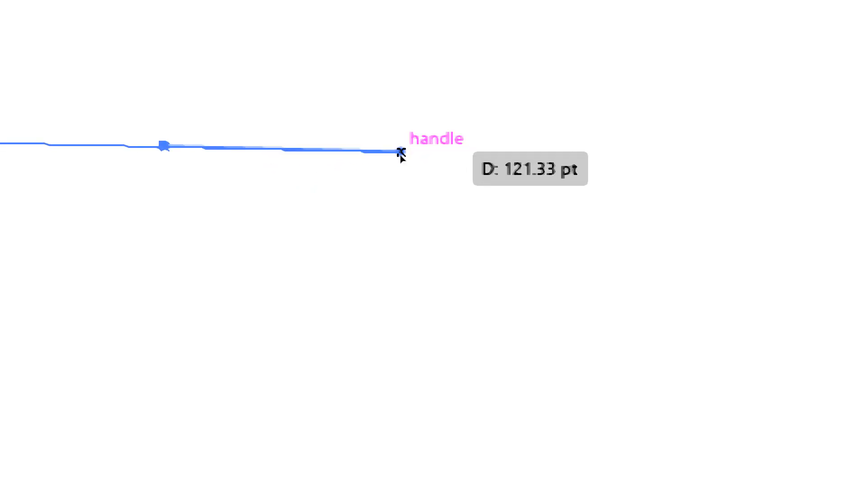
{"action": "mouse_move", "coordinate": [401, 155]}
{"action": "left_mouse_down"}
{"action": "mouse_move", "coordinate": [340, 156]}
{"action": "mouse_move", "coordinate": [410, 153]}
{"action": "mouse_move", "coordinate": [406, 164]}
{"action": "left_mouse_up"}
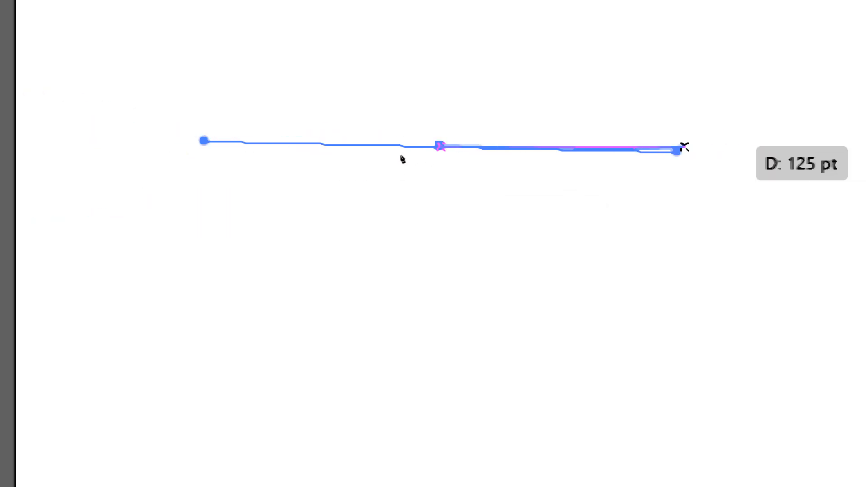
{"action": "left_click_drag", "start_coordinate": [402, 157], "coordinate": [343, 156]}
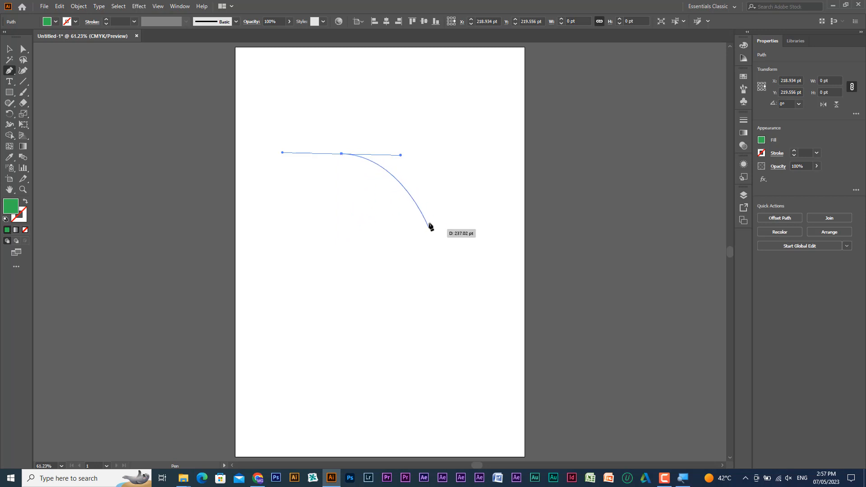
- Add three more smooth anchor points clockwise around the artboard's middle and close the path at its first anchor as a curved blob
{"action": "left_click_drag", "start_coordinate": [430, 217], "coordinate": [504, 215]}
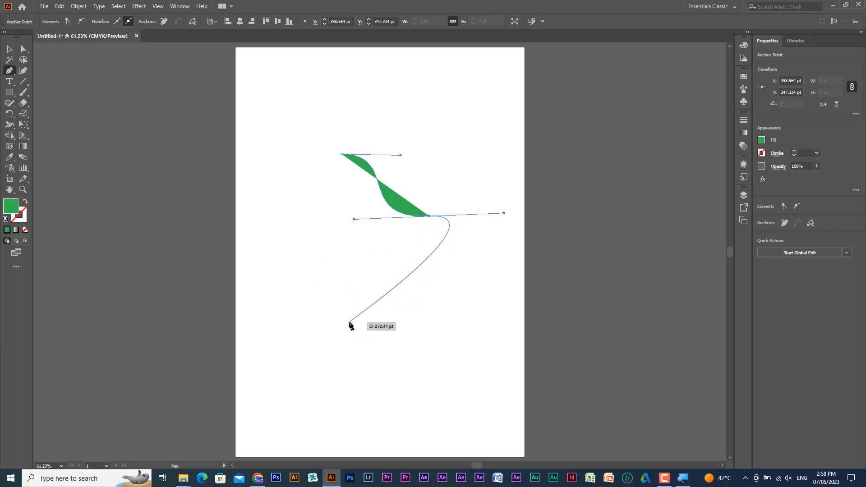
{"action": "left_click_drag", "start_coordinate": [349, 323], "coordinate": [273, 296]}
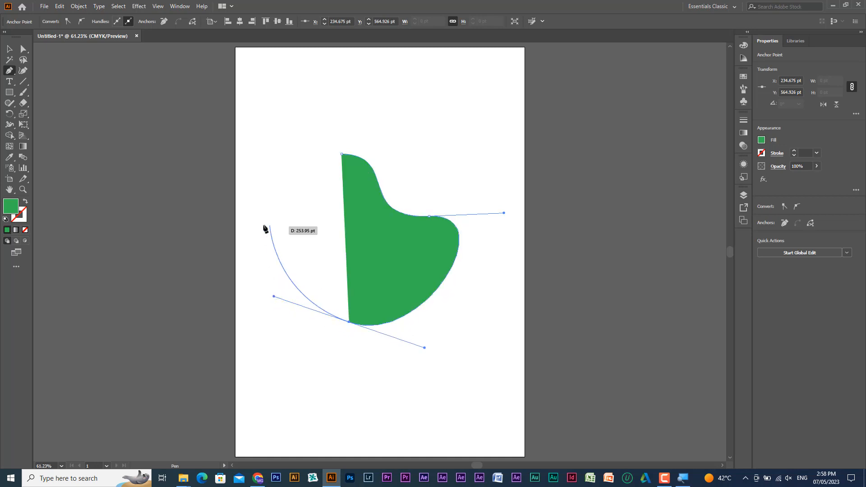
{"action": "left_click_drag", "start_coordinate": [262, 224], "coordinate": [279, 175]}
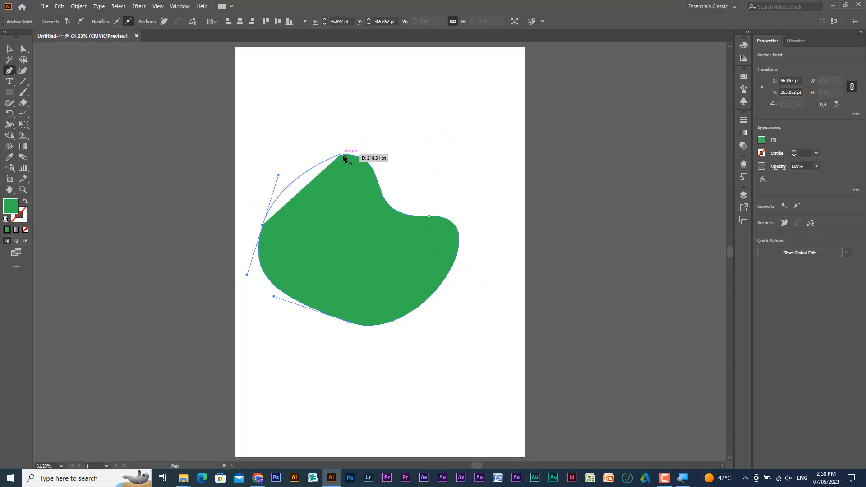
{"action": "left_click_drag", "start_coordinate": [341, 153], "coordinate": [391, 158]}
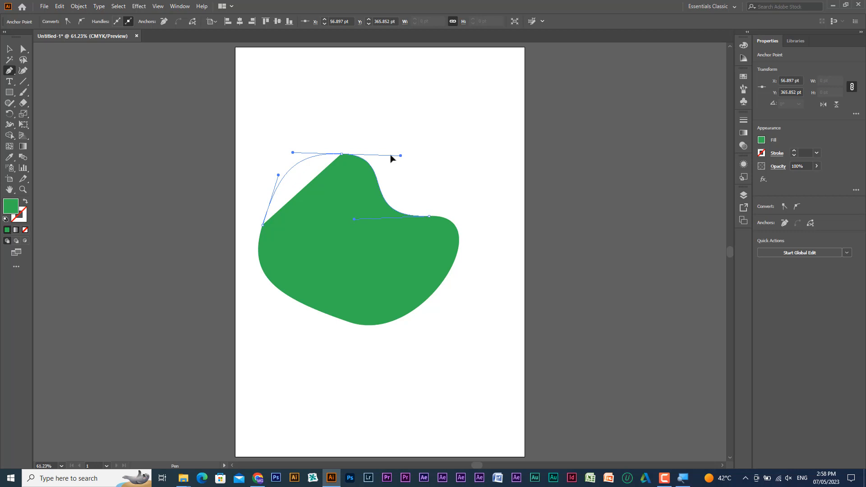
{"action": "left_click_drag", "start_coordinate": [391, 158], "coordinate": [391, 158]}
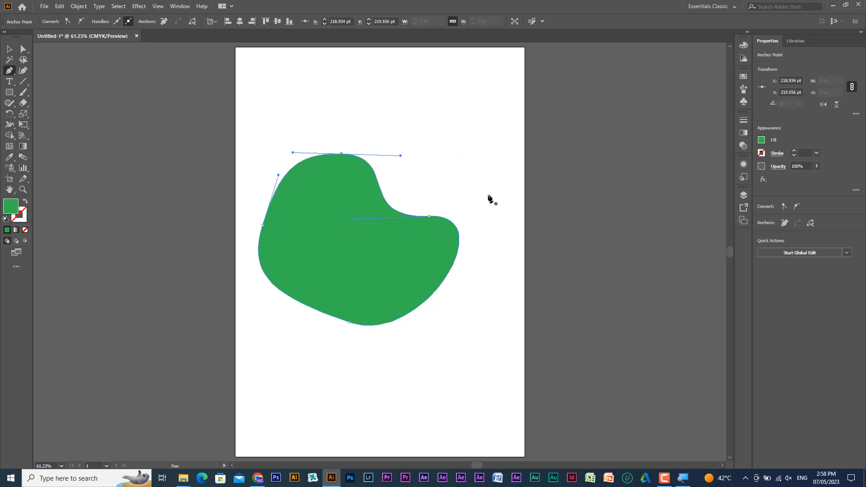
- Draw a closed straight-sided shape with five corner points across the artboard's right edge using the Pen tool
{"action": "left_click", "coordinate": [507, 140]}
{"action": "left_click", "coordinate": [591, 194]}
{"action": "left_click", "coordinate": [510, 266]}
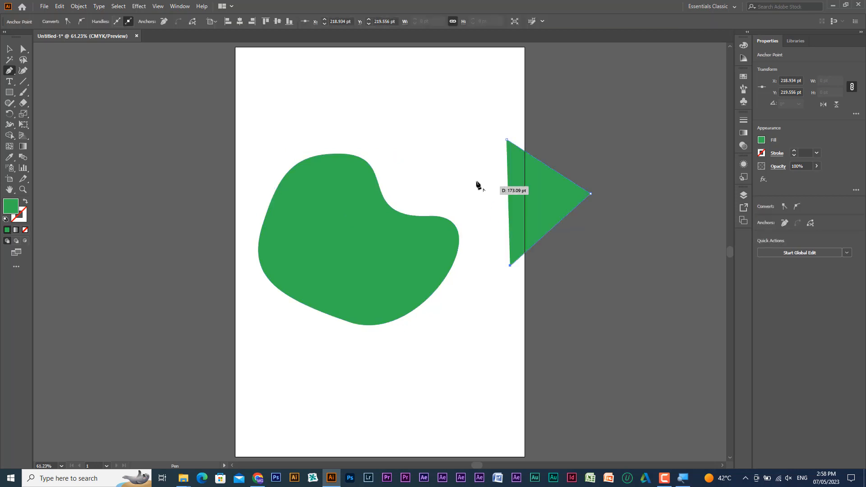
{"action": "left_click", "coordinate": [482, 187]}
{"action": "left_click", "coordinate": [418, 146]}
{"action": "left_click", "coordinate": [506, 140]}
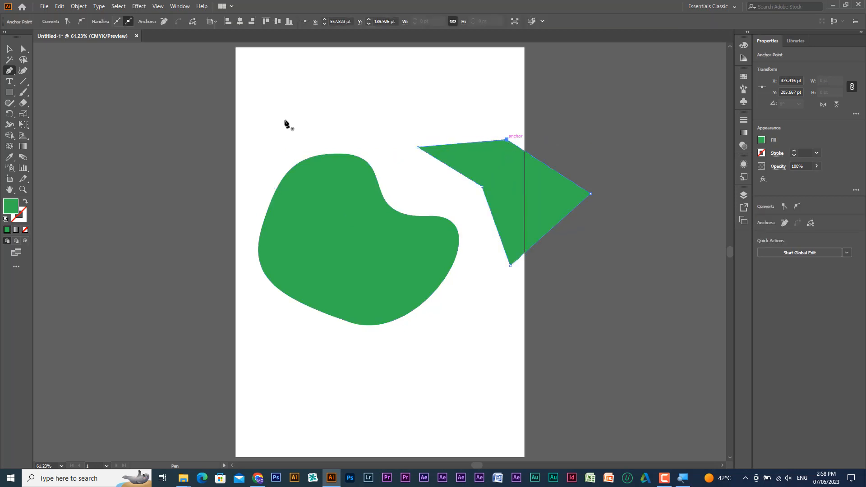
- Delete the straight-sided shape and move the curved green blob off the artboard's upper left side
{"action": "left_click", "coordinate": [9, 48]}
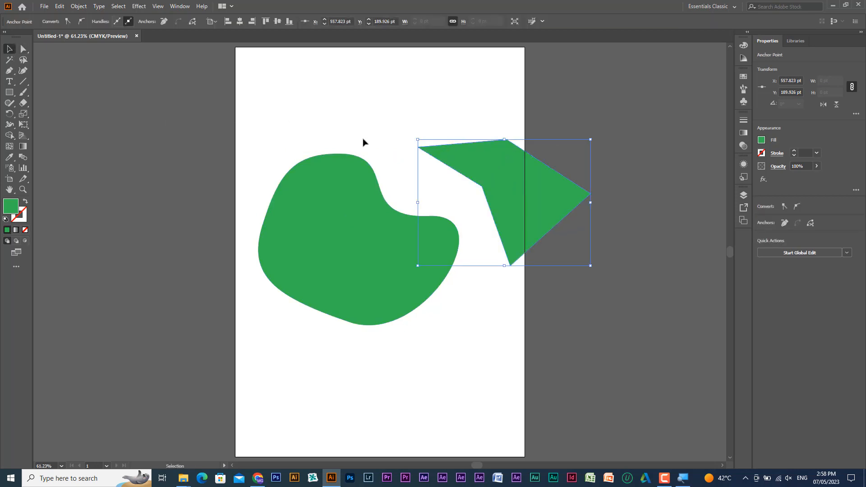
{"action": "left_click_drag", "start_coordinate": [438, 125], "coordinate": [481, 172]}
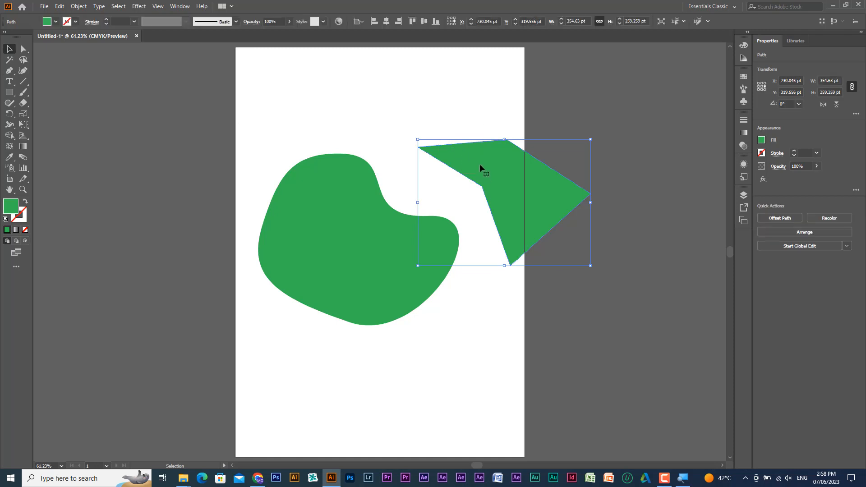
{"action": "key", "text": "Delete"}
{"action": "left_click_drag", "start_coordinate": [351, 187], "coordinate": [372, 171]}
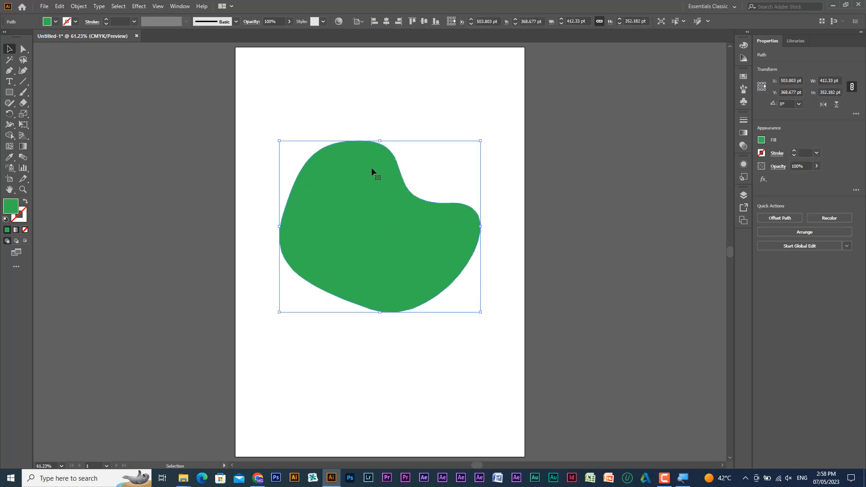
{"action": "left_click_drag", "start_coordinate": [360, 210], "coordinate": [79, 97]}
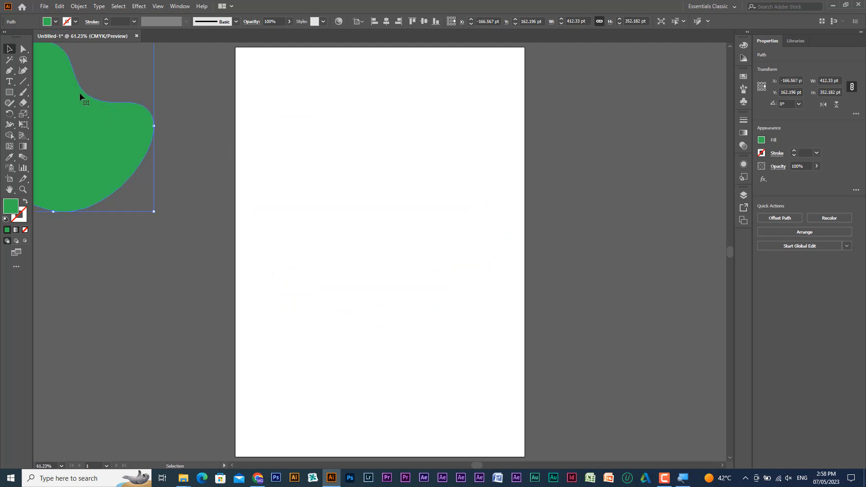
- Draw a closed oval about 250 by 290 pt on the artboard with the Pen tool, using four curved anchor points
{"action": "left_click", "coordinate": [9, 71]}
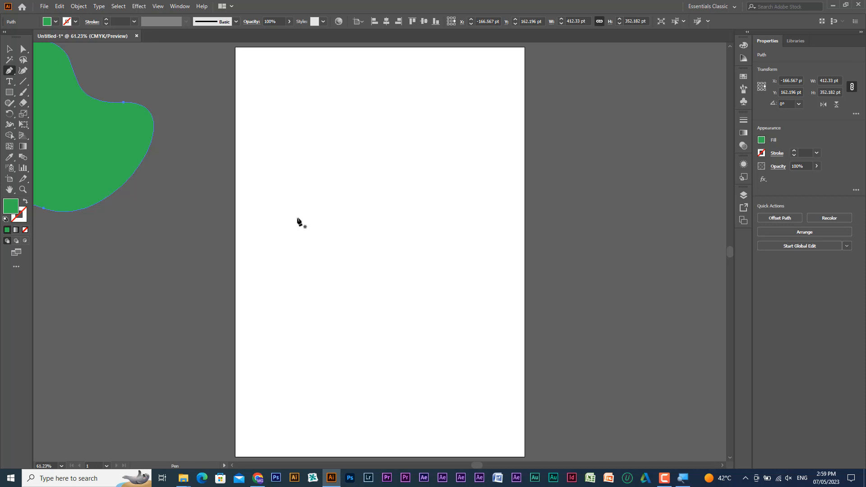
{"action": "left_click", "coordinate": [302, 239]}
{"action": "left_click_drag", "start_coordinate": [301, 231], "coordinate": [301, 193]}
{"action": "left_click_drag", "start_coordinate": [366, 165], "coordinate": [404, 166]}
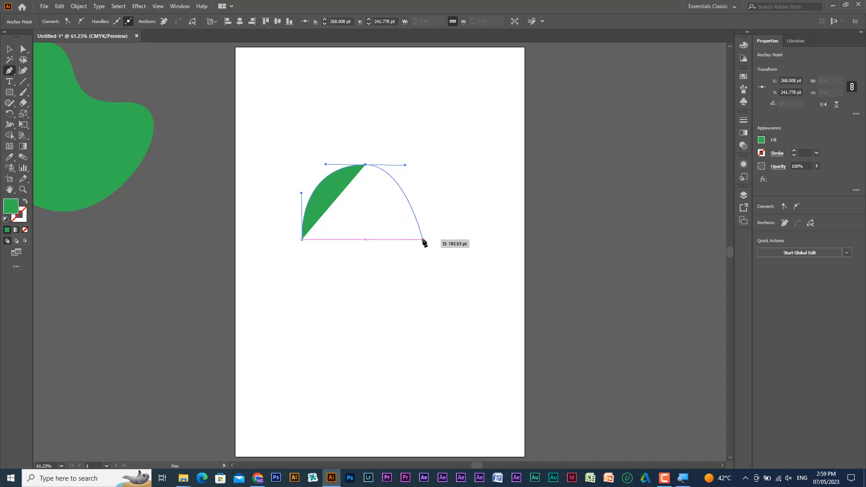
{"action": "left_click_drag", "start_coordinate": [425, 240], "coordinate": [425, 275]}
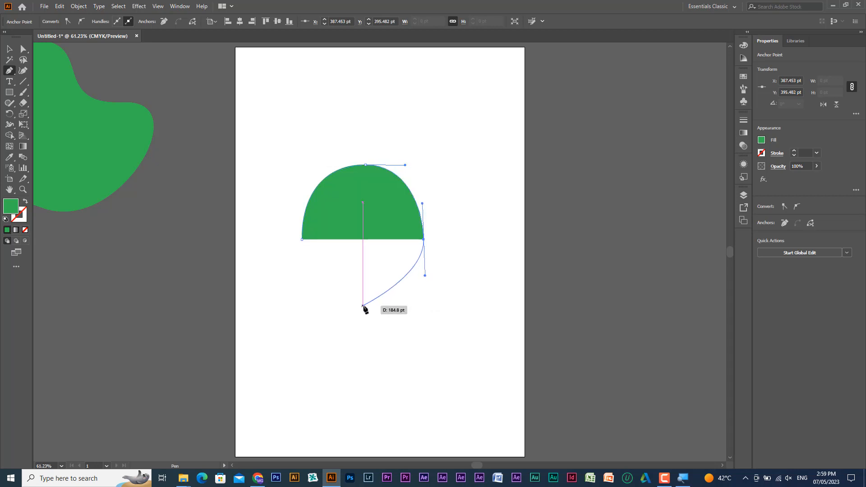
{"action": "left_click_drag", "start_coordinate": [364, 306], "coordinate": [321, 304]}
{"action": "left_click_drag", "start_coordinate": [302, 240], "coordinate": [302, 200]}
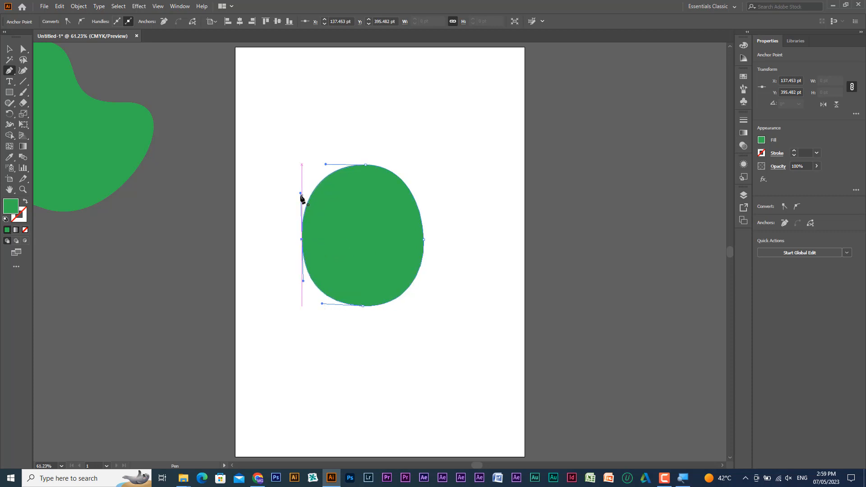
- Move the whole oval slightly up and to the left with the Selection tool
{"action": "left_click", "coordinate": [9, 49]}
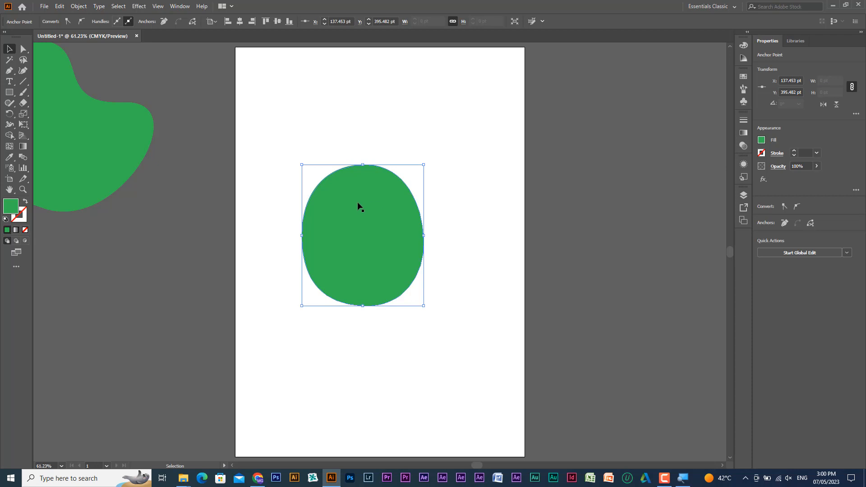
{"action": "left_click", "coordinate": [234, 118]}
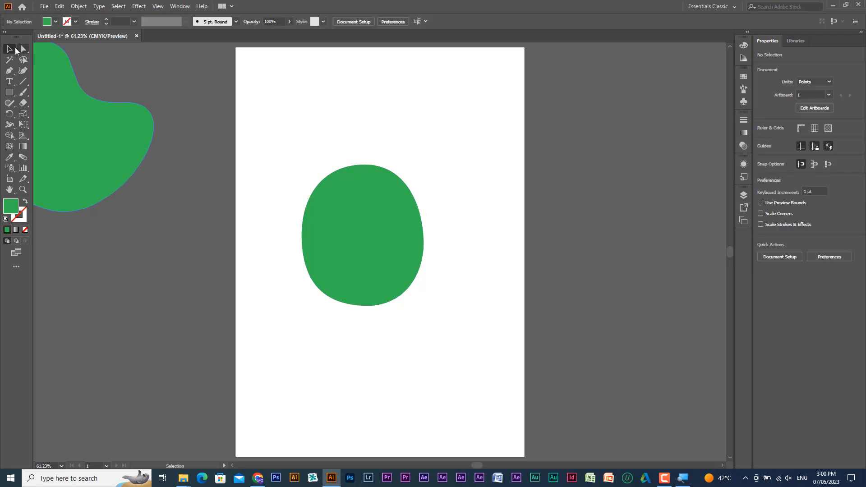
{"action": "mouse_move", "coordinate": [336, 214]}
{"action": "left_mouse_down"}
{"action": "mouse_move", "coordinate": [329, 252]}
{"action": "mouse_move", "coordinate": [330, 210]}
{"action": "left_mouse_up"}
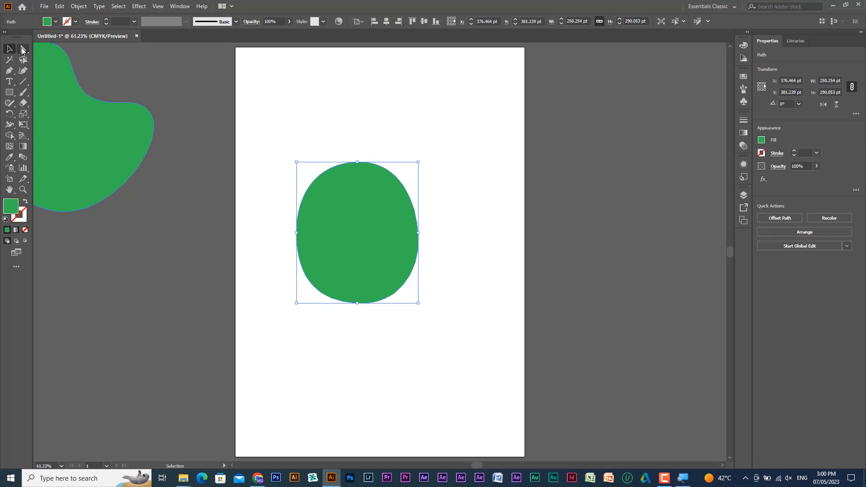
- Move the oval's top anchor point down and its right anchor point slightly inward with the Direct Selection tool
{"action": "left_click", "coordinate": [22, 50]}
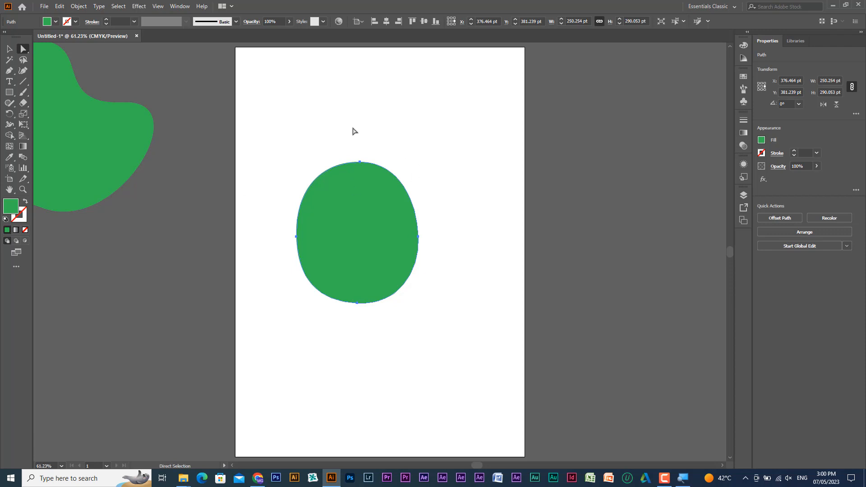
{"action": "left_click_drag", "start_coordinate": [370, 145], "coordinate": [358, 175]}
{"action": "left_click_drag", "start_coordinate": [419, 239], "coordinate": [410, 242]}
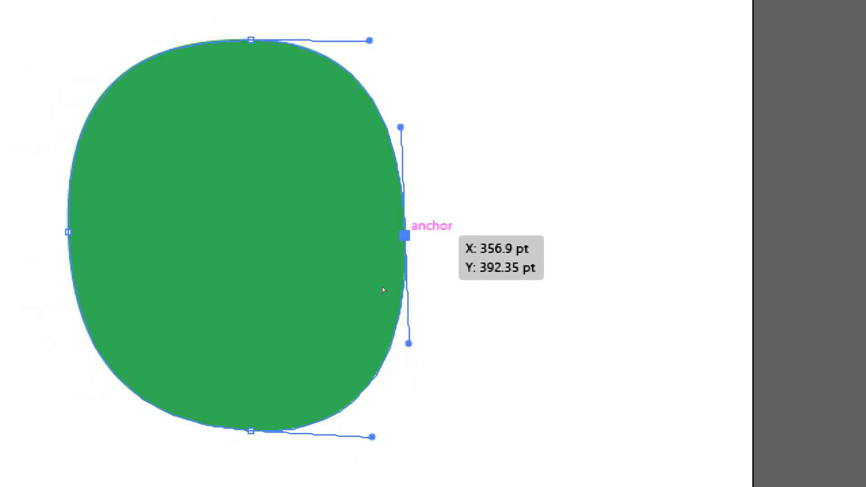
- Nudge the oval's right anchor point outward in 1 pt increments to X 359.9 pt
{"action": "scroll", "coordinate": [353, 167], "scroll_direction": "up", "scroll_amount": 1}
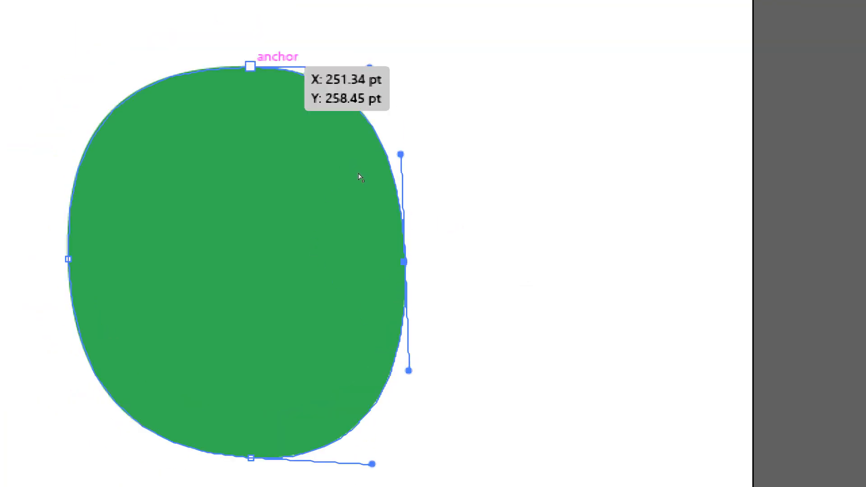
{"action": "key", "text": "Right"}
{"action": "key", "text": "Right"}
{"action": "key", "text": "Right"}
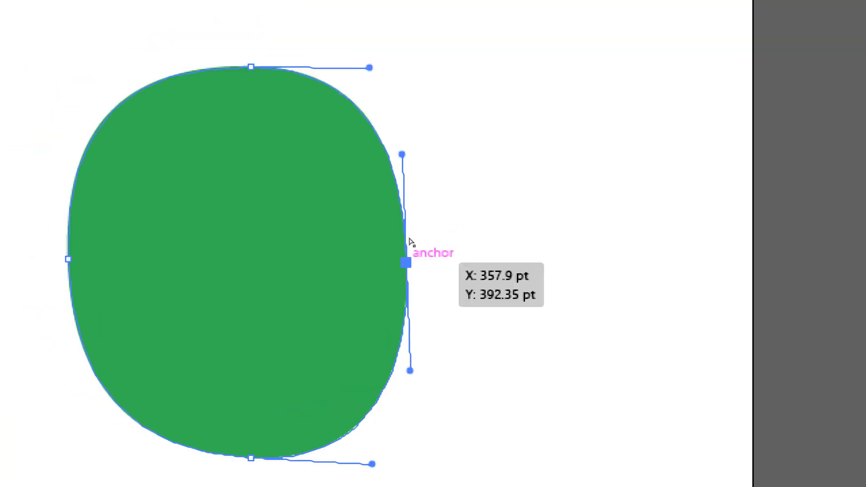
{"action": "key", "text": "Left"}
{"action": "key", "text": "Right"}
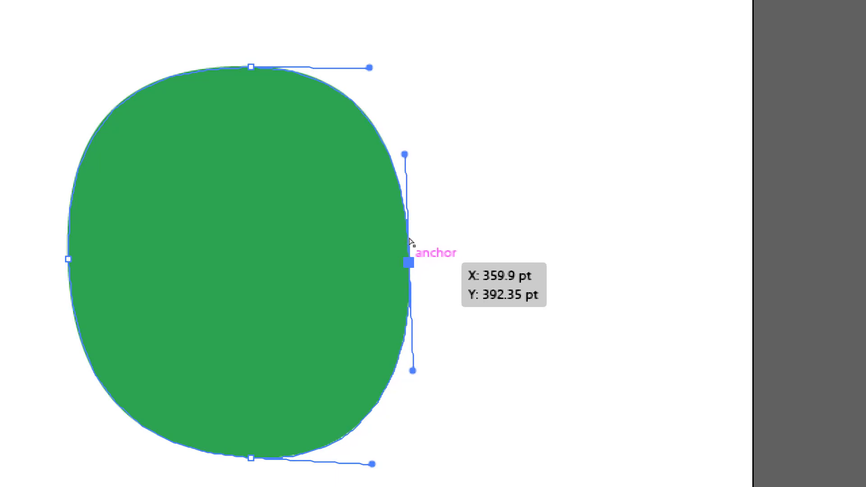
- Swing the right anchor's upper direction handle outward to bend the curve, and move that anchor inward and down
{"action": "left_click_drag", "start_coordinate": [411, 207], "coordinate": [481, 219]}
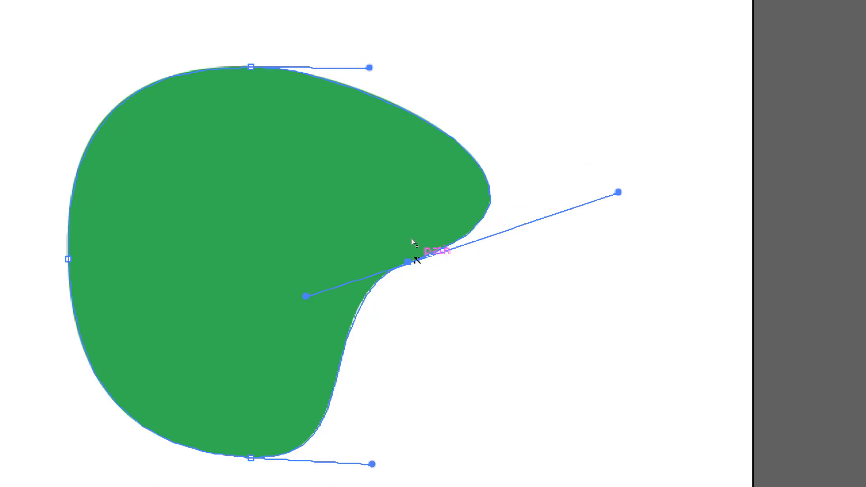
{"action": "left_click", "coordinate": [412, 262]}
{"action": "left_click_drag", "start_coordinate": [412, 262], "coordinate": [377, 270]}
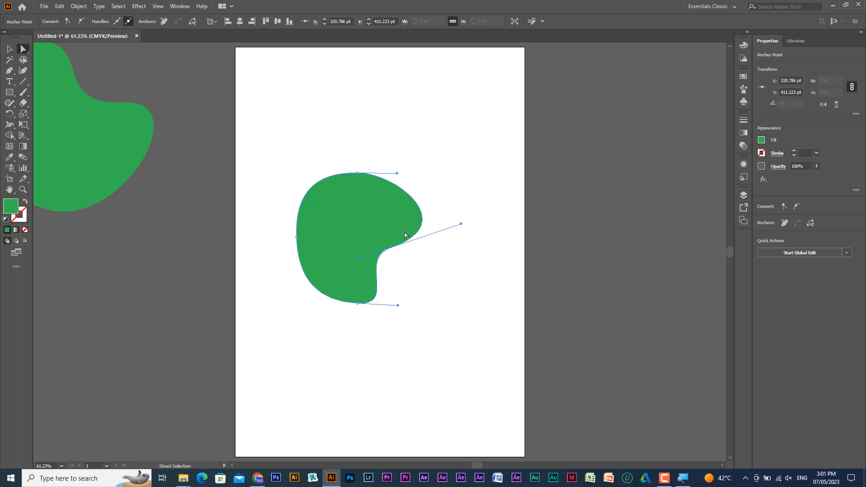
- Raise the top anchor slightly, and reshape the right side by swinging its handle inward and moving its anchor up and outward
{"action": "mouse_move", "coordinate": [368, 160]}
{"action": "left_mouse_down"}
{"action": "mouse_move", "coordinate": [343, 175]}
{"action": "mouse_move", "coordinate": [354, 165]}
{"action": "left_mouse_up"}
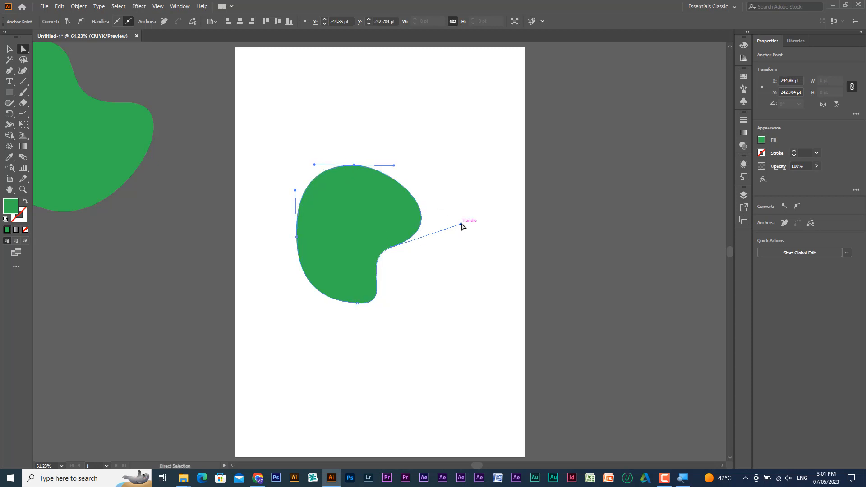
{"action": "left_click_drag", "start_coordinate": [462, 225], "coordinate": [354, 215]}
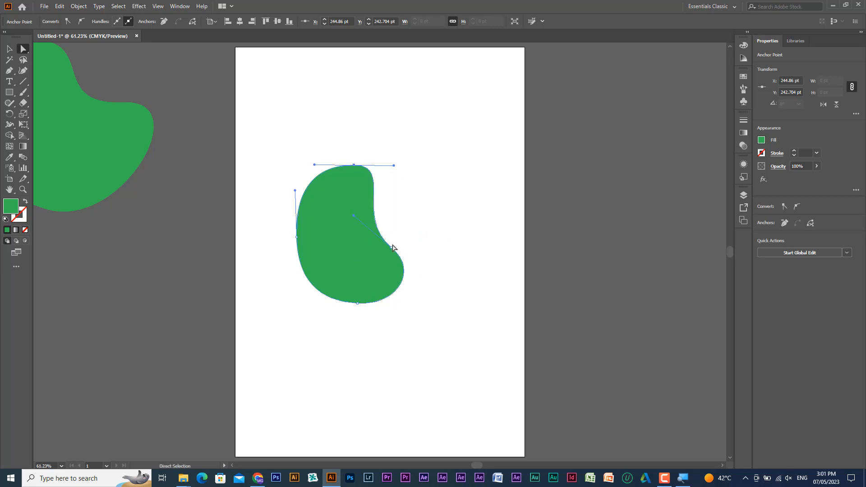
{"action": "left_click_drag", "start_coordinate": [392, 247], "coordinate": [420, 222]}
{"action": "left_click", "coordinate": [420, 223]}
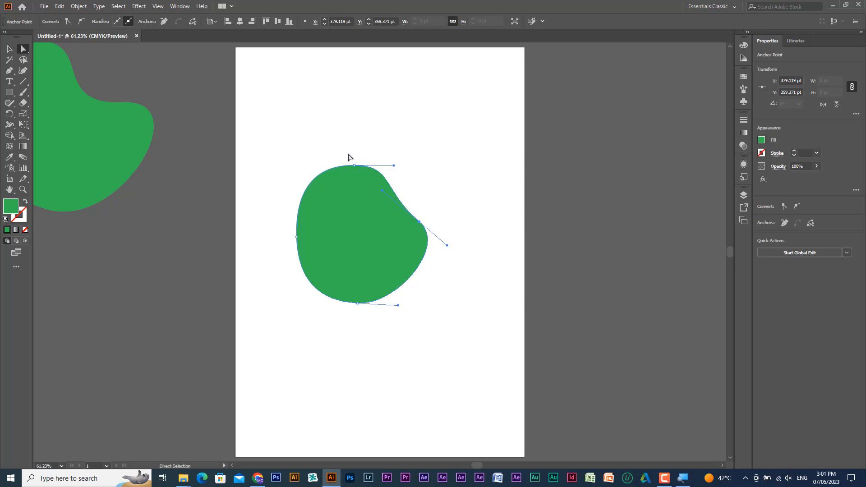
- Select the top and right anchor points together, shift them slightly left, and deselect the shape
{"action": "left_click_drag", "start_coordinate": [348, 152], "coordinate": [416, 221]}
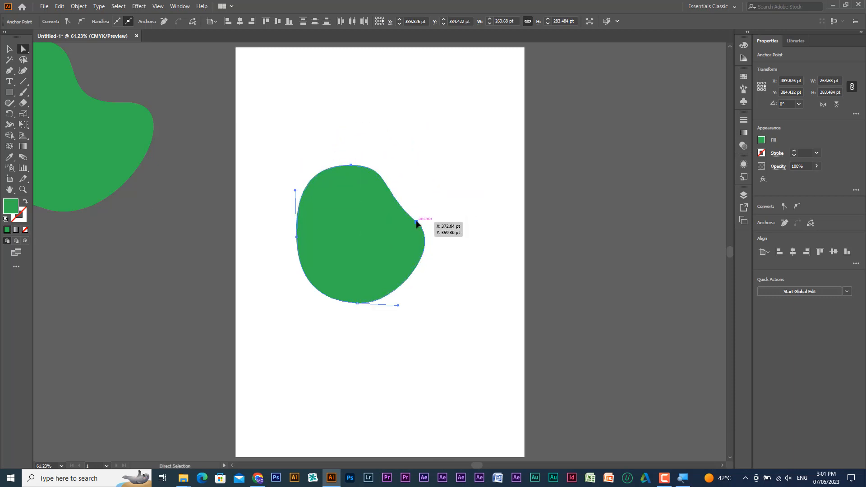
{"action": "left_click", "coordinate": [426, 178]}
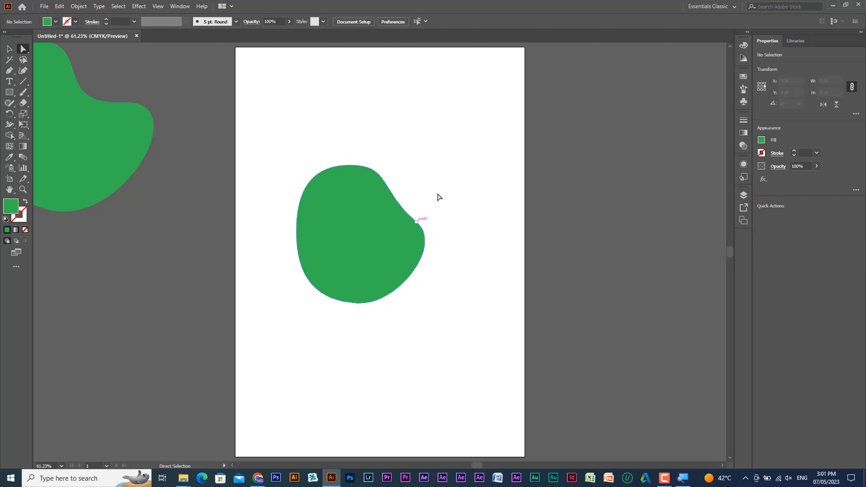
- Move the whole reshaped green shape with the Selection tool so that it straddles the artboard's left edge
{"action": "left_click", "coordinate": [9, 48]}
{"action": "left_click_drag", "start_coordinate": [366, 249], "coordinate": [393, 243]}
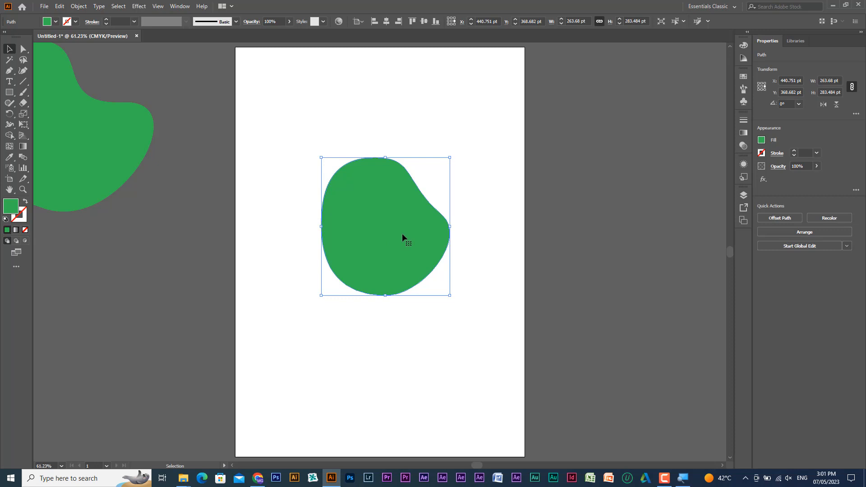
{"action": "left_click_drag", "start_coordinate": [402, 234], "coordinate": [254, 271]}
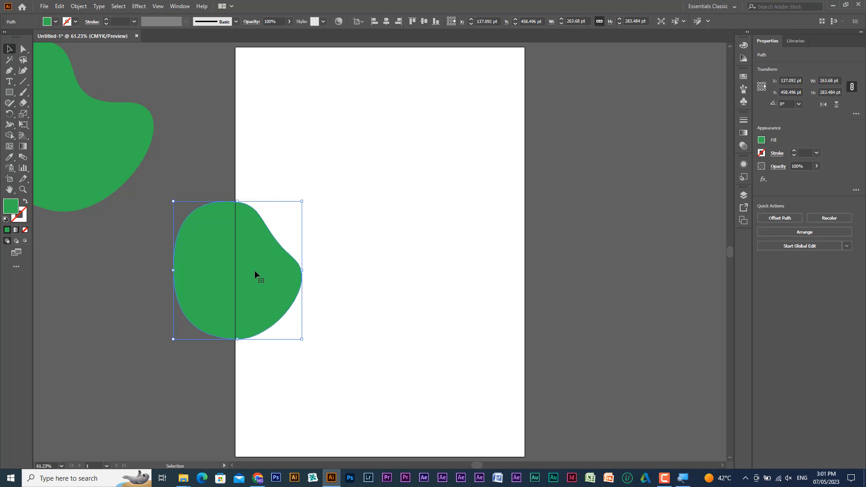
- Move the reshaped green shape into the middle of the artboard, fitting the artboard in the window
{"action": "left_click_drag", "start_coordinate": [252, 250], "coordinate": [175, 242]}
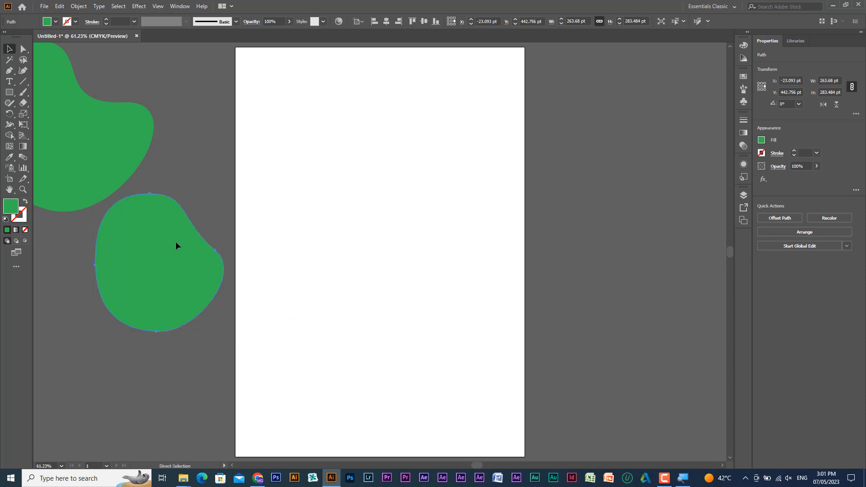
{"action": "key", "text": "ctrl+0"}
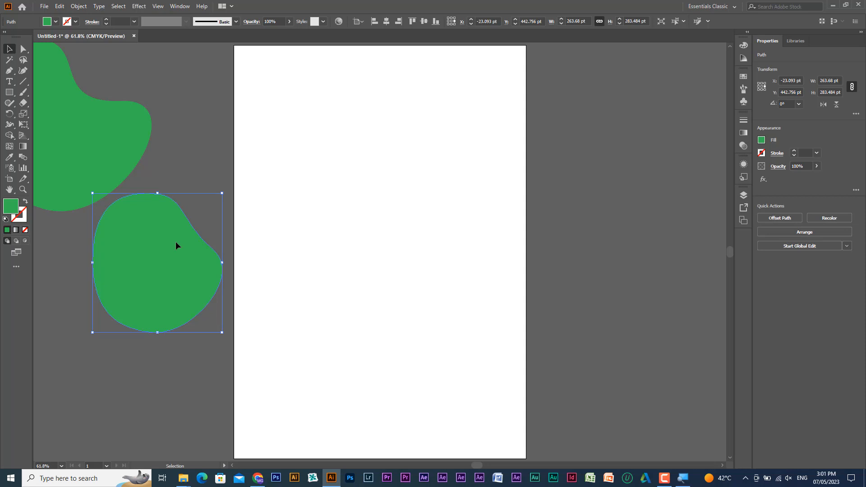
{"action": "left_click", "coordinate": [9, 71]}
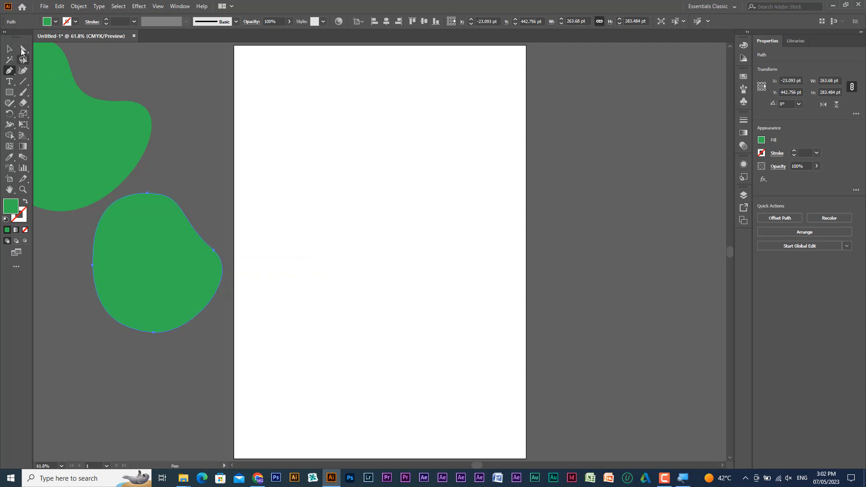
{"action": "left_click", "coordinate": [8, 49]}
{"action": "left_click_drag", "start_coordinate": [187, 261], "coordinate": [403, 225]}
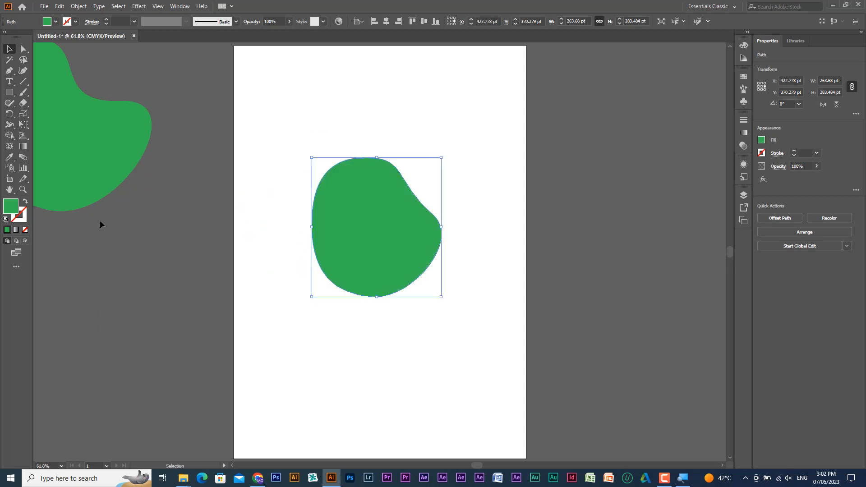
- Change the fill of the green shape on the artboard to bright red and deselect it
{"action": "double_click", "coordinate": [14, 208]}
{"action": "left_click_drag", "start_coordinate": [608, 302], "coordinate": [608, 288]}
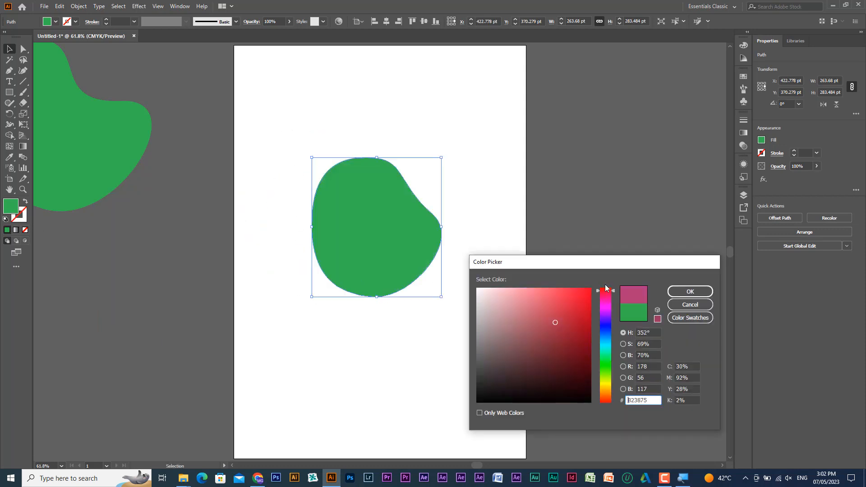
{"action": "left_click", "coordinate": [584, 293]}
{"action": "left_click", "coordinate": [703, 289]}
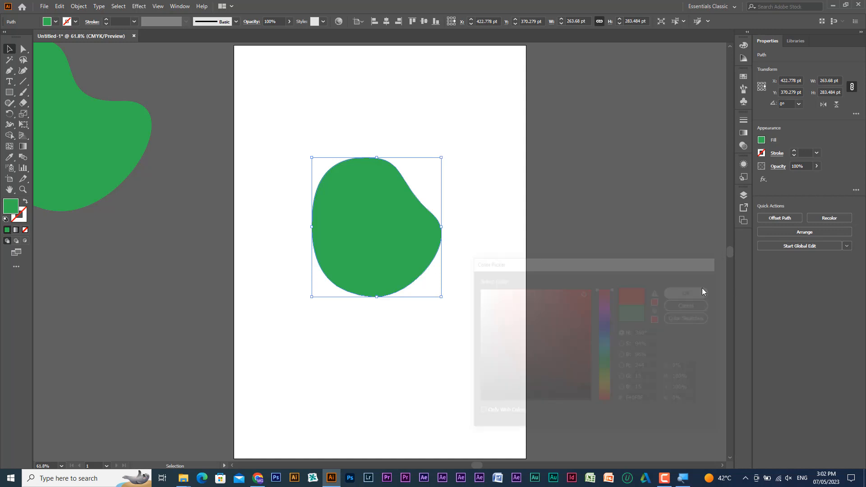
{"action": "left_click", "coordinate": [116, 246]}
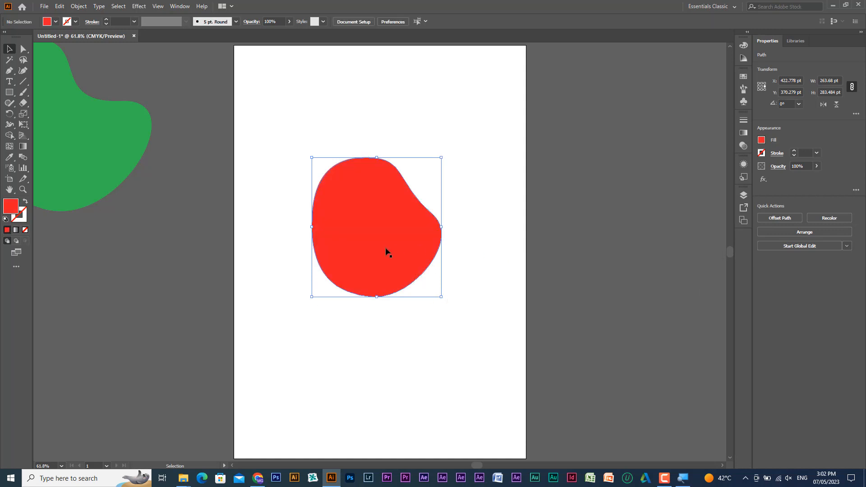
- Select the red shape, shift it slightly up and right, and give it a blue stroke
{"action": "left_click_drag", "start_coordinate": [387, 251], "coordinate": [395, 247]}
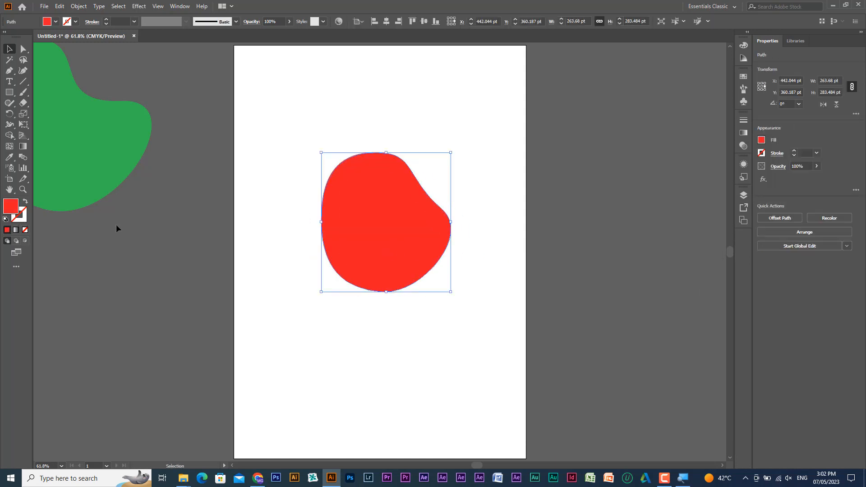
{"action": "double_click", "coordinate": [21, 220]}
{"action": "left_click_drag", "start_coordinate": [603, 329], "coordinate": [580, 301]}
{"action": "left_click", "coordinate": [678, 293]}
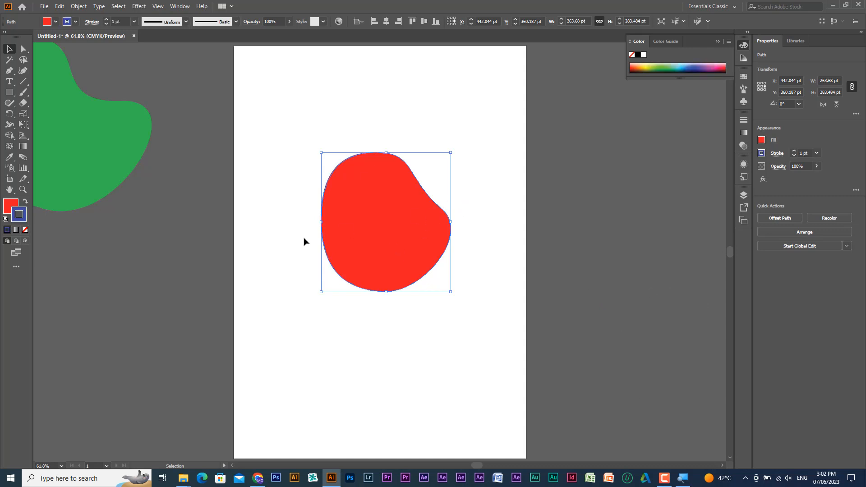
- Shift the red shape left on the artboard, and move the large green shape over the artboard's upper right edge
{"action": "left_click_drag", "start_coordinate": [357, 252], "coordinate": [356, 254]}
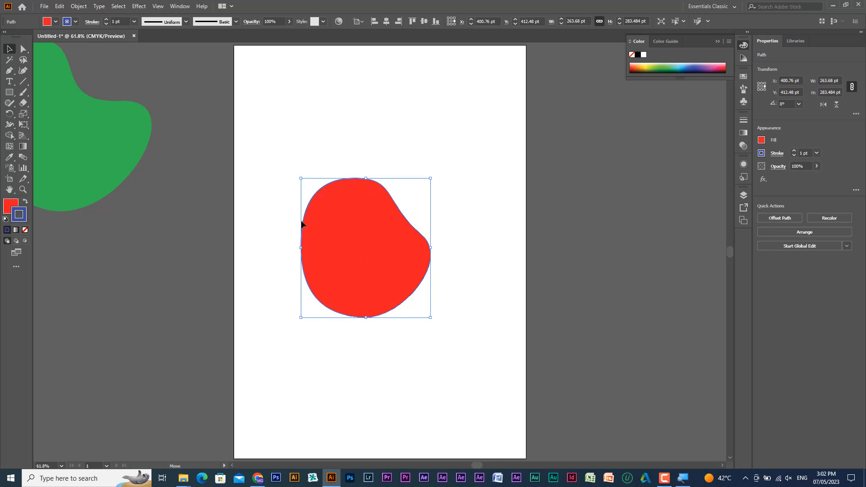
{"action": "left_click_drag", "start_coordinate": [381, 224], "coordinate": [359, 221]}
{"action": "left_click_drag", "start_coordinate": [112, 149], "coordinate": [465, 226]}
{"action": "left_click", "coordinate": [436, 293]}
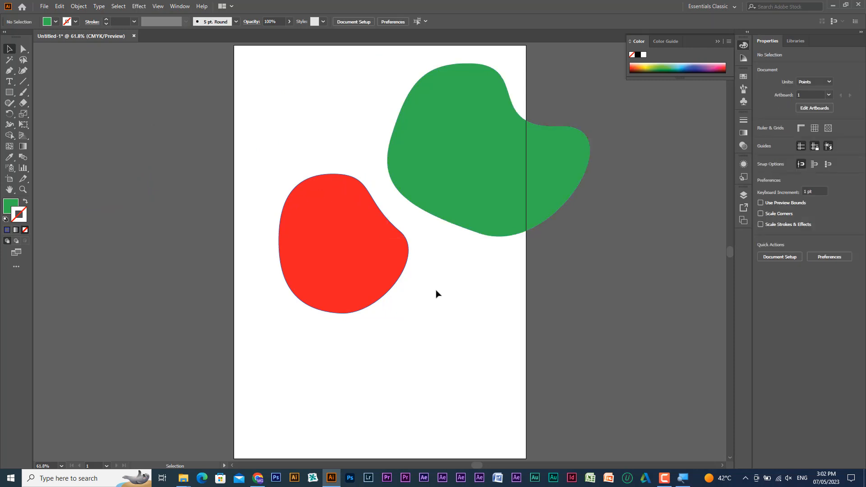
- Try changing the fill colour to teal 09DBB8 with no shape selected
{"action": "left_click", "coordinate": [10, 209]}
{"action": "double_click", "coordinate": [10, 209]}
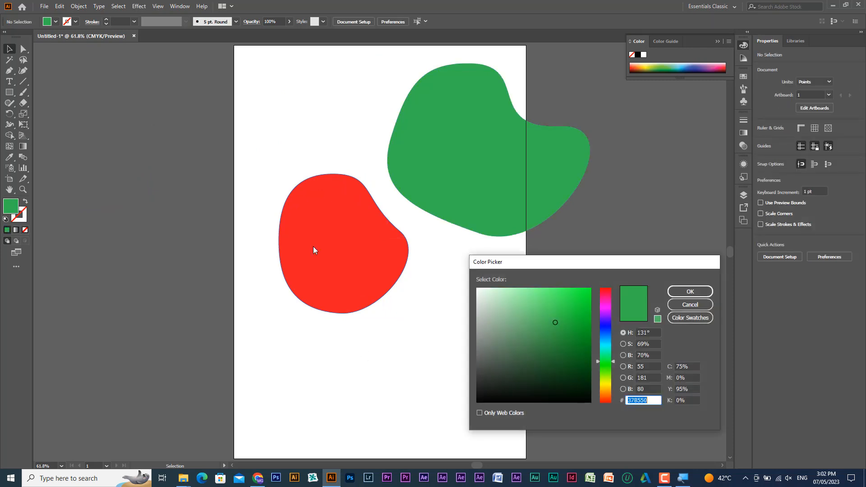
{"action": "left_click_drag", "start_coordinate": [607, 326], "coordinate": [607, 348]}
{"action": "left_click", "coordinate": [587, 304]}
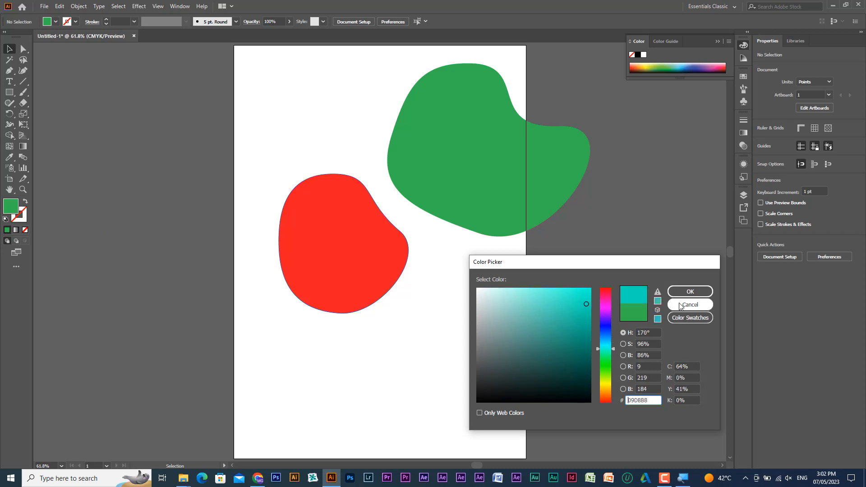
{"action": "left_click", "coordinate": [688, 292]}
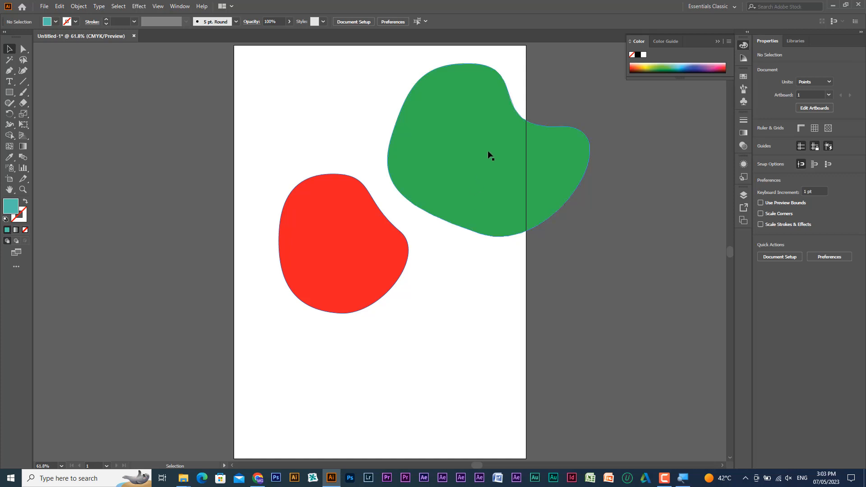
- Select the large green shape and change its fill to blue-violet
{"action": "left_click_drag", "start_coordinate": [474, 256], "coordinate": [514, 186]}
{"action": "left_click", "coordinate": [490, 167]}
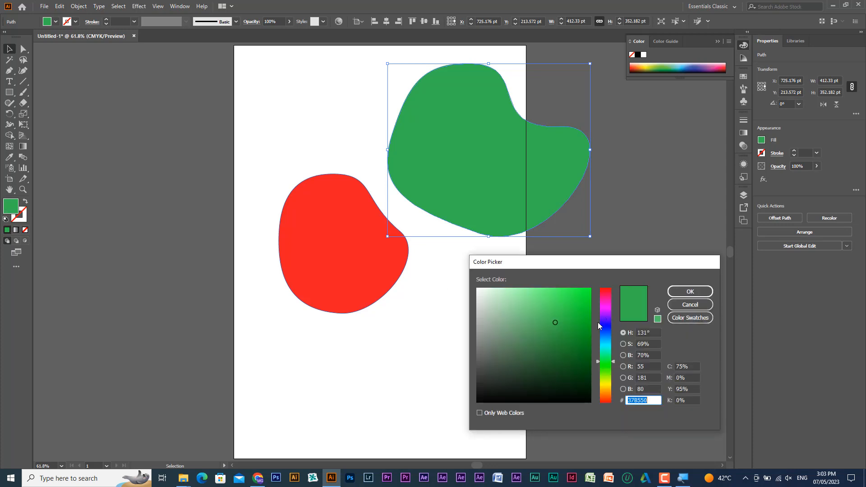
{"action": "left_click", "coordinate": [602, 320]}
{"action": "left_click", "coordinate": [686, 289]}
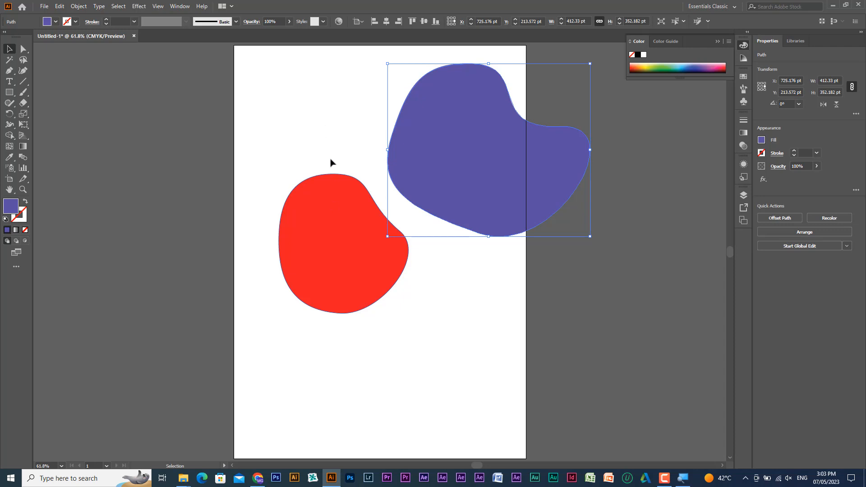
- Select the red and violet shapes together, move them off the artboard to its left, and deselect them
{"action": "left_click_drag", "start_coordinate": [319, 119], "coordinate": [498, 298]}
{"action": "left_click_drag", "start_coordinate": [488, 185], "coordinate": [119, 168]}
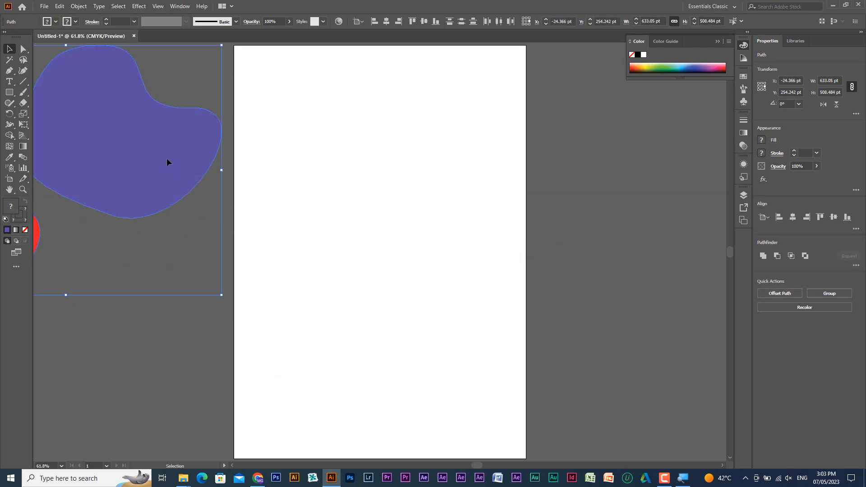
{"action": "key", "text": "ctrl+shift+a"}
- Duplicate the violet shape, rotate the copy clockwise to about 320.6°, and place it left of the artboard below the original
{"action": "left_click_drag", "start_coordinate": [167, 149], "coordinate": [392, 262]}
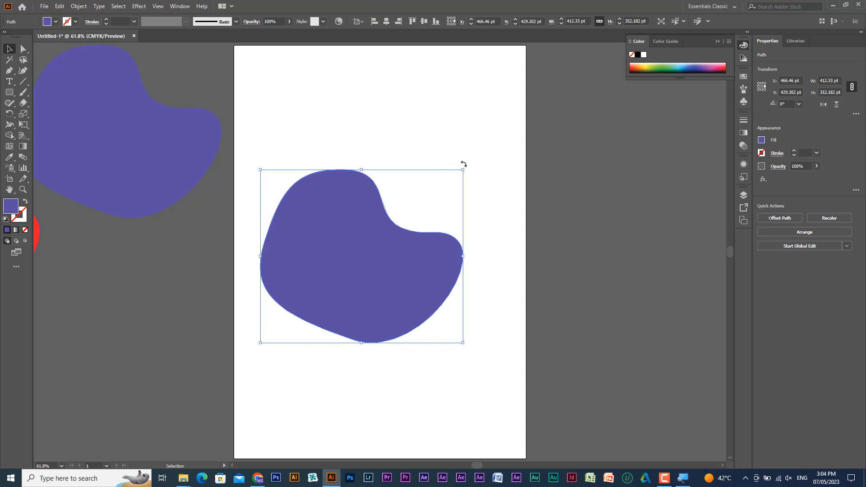
{"action": "left_click_drag", "start_coordinate": [464, 165], "coordinate": [445, 269]}
{"action": "left_click_drag", "start_coordinate": [319, 264], "coordinate": [115, 317]}
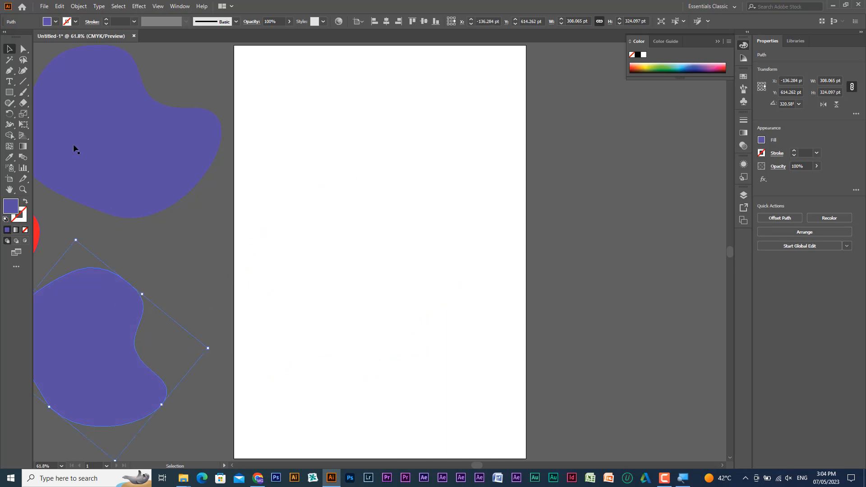
- Draw a closed violet oval on the artboard with the Pen tool, using four smooth anchors at its left, top, right and bottom
{"action": "key", "text": "p"}
{"action": "left_click_drag", "start_coordinate": [267, 240], "coordinate": [267, 191]}
{"action": "left_click_drag", "start_coordinate": [346, 147], "coordinate": [404, 147]}
{"action": "left_click_drag", "start_coordinate": [432, 240], "coordinate": [432, 290]}
{"action": "left_click_drag", "start_coordinate": [353, 333], "coordinate": [303, 335]}
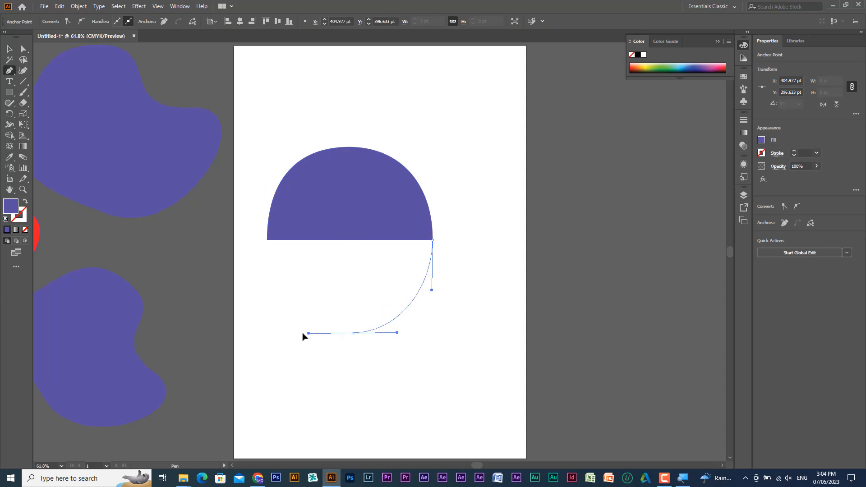
{"action": "left_click_drag", "start_coordinate": [267, 240], "coordinate": [267, 190]}
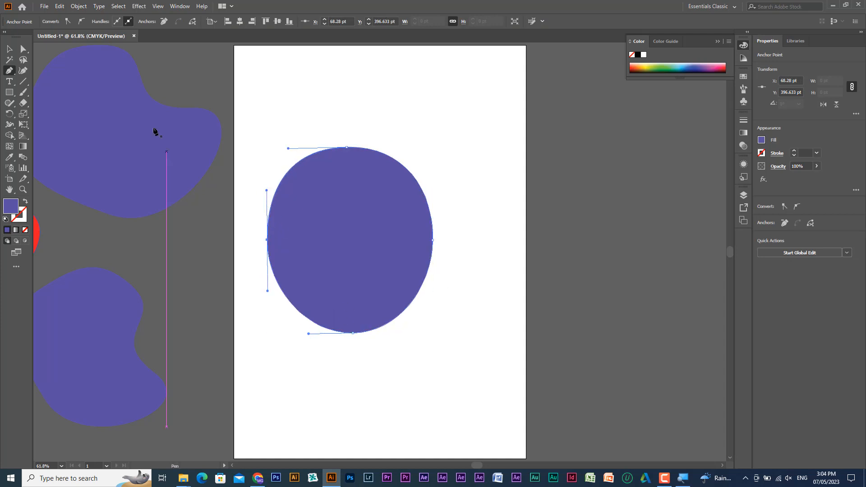
- Lengthen the oval's bottom handles and nudge its right anchor outward with Direct Selection, and move the oval across the artboard's right edge
{"action": "left_click", "coordinate": [23, 49]}
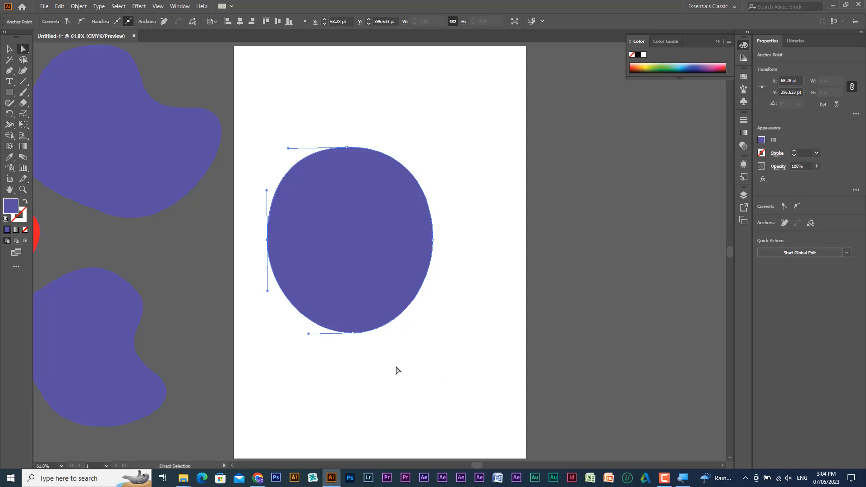
{"action": "left_click_drag", "start_coordinate": [396, 367], "coordinate": [292, 333]}
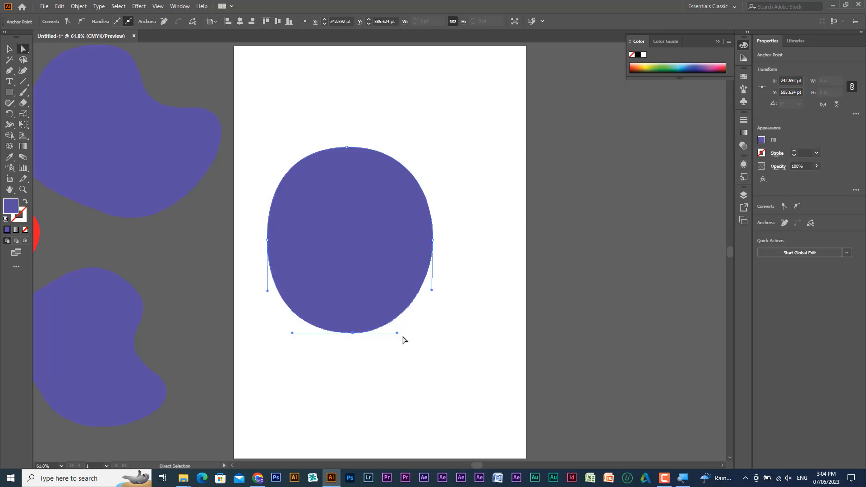
{"action": "left_click_drag", "start_coordinate": [397, 334], "coordinate": [406, 334]}
{"action": "left_click_drag", "start_coordinate": [434, 243], "coordinate": [438, 242]}
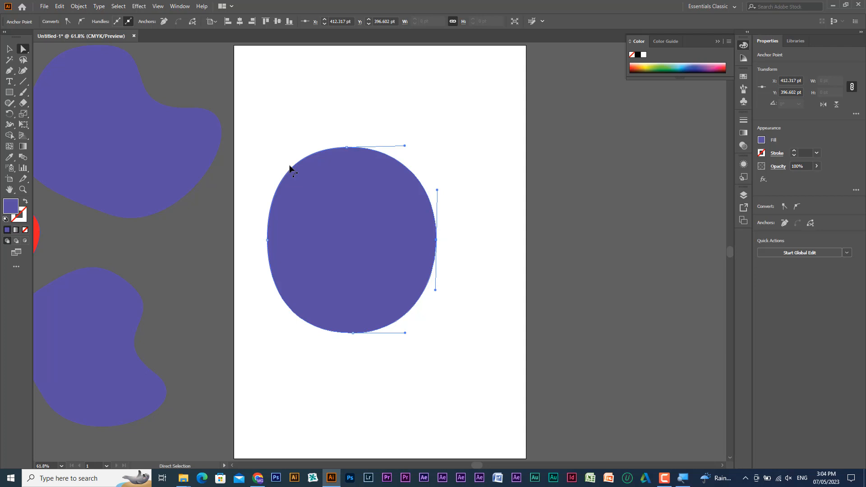
{"action": "left_click", "coordinate": [9, 49]}
{"action": "left_click_drag", "start_coordinate": [390, 250], "coordinate": [622, 259]}
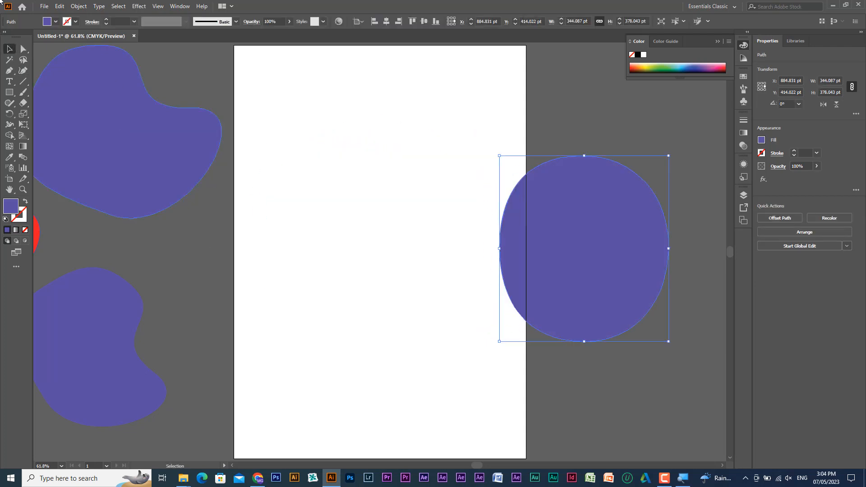
{"action": "left_click", "coordinate": [10, 71]}
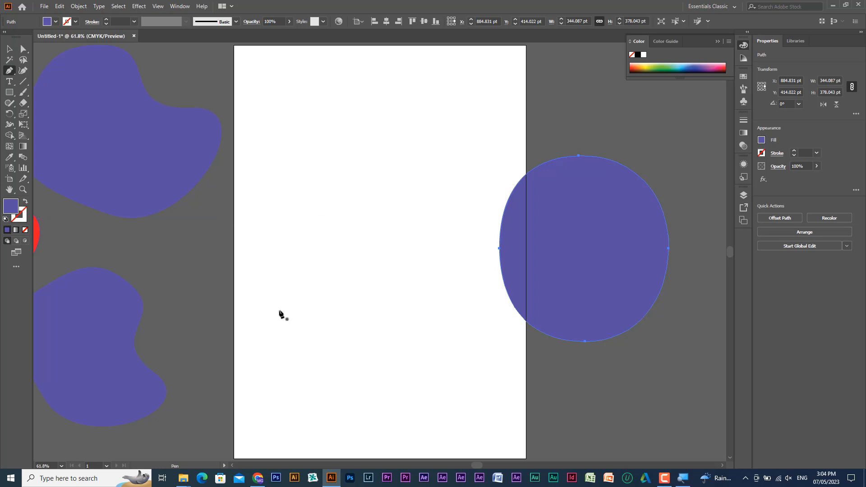
{"action": "left_click_drag", "start_coordinate": [279, 313], "coordinate": [280, 275]}
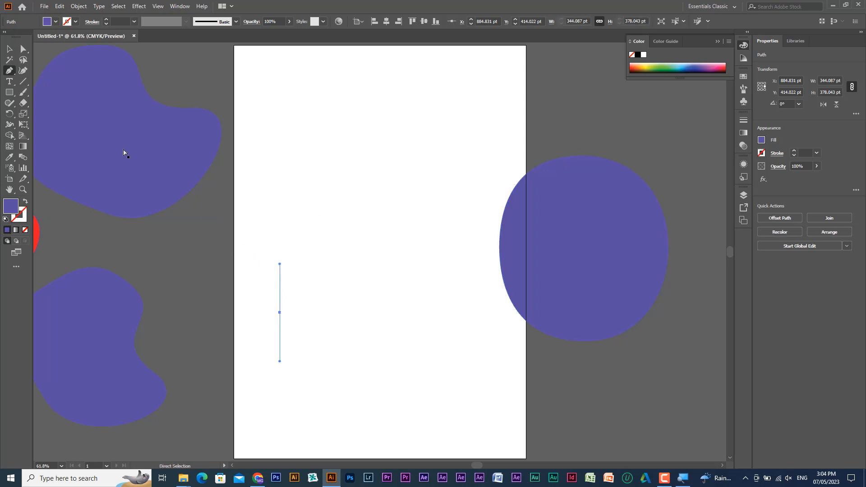
{"action": "key", "text": "ctrl+z"}
- Try freehand Paintbrush strokes on the empty artboard, undoing each one
{"action": "left_click", "coordinate": [24, 93]}
{"action": "mouse_move", "coordinate": [296, 319]}
{"action": "left_mouse_down"}
{"action": "mouse_move", "coordinate": [296, 269]}
{"action": "mouse_move", "coordinate": [320, 172]}
{"action": "mouse_move", "coordinate": [381, 166]}
{"action": "mouse_move", "coordinate": [404, 218]}
{"action": "mouse_move", "coordinate": [396, 259]}
{"action": "mouse_move", "coordinate": [361, 268]}
{"action": "mouse_move", "coordinate": [349, 240]}
{"action": "left_mouse_up"}
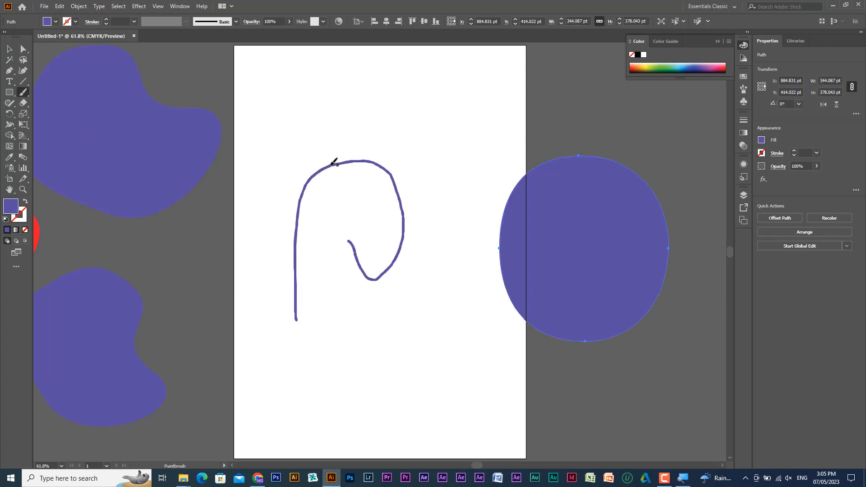
{"action": "key", "text": "ctrl+z"}
{"action": "mouse_move", "coordinate": [305, 282]}
{"action": "left_mouse_down"}
{"action": "mouse_move", "coordinate": [391, 176]}
{"action": "mouse_move", "coordinate": [384, 256]}
{"action": "mouse_move", "coordinate": [345, 225]}
{"action": "mouse_move", "coordinate": [320, 275]}
{"action": "mouse_move", "coordinate": [303, 230]}
{"action": "left_mouse_up"}
{"action": "key", "text": "ctrl+z"}
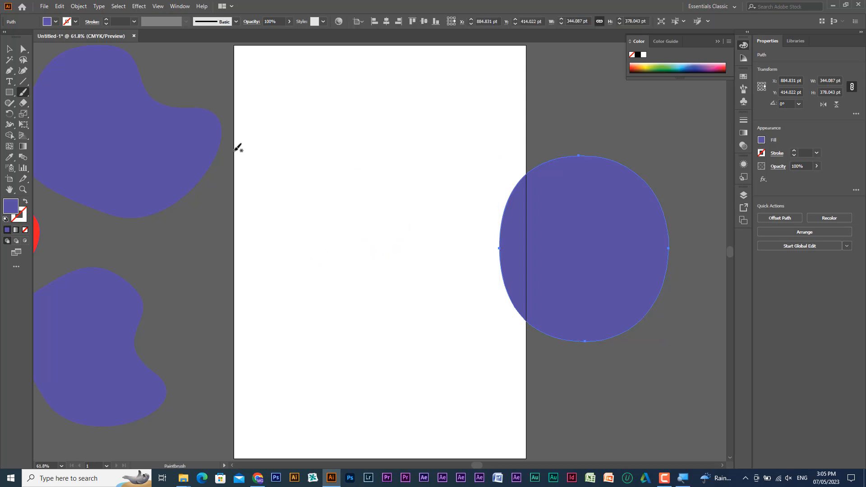
- Draw an open arch on the artboard with the Pen tool, using smooth anchors at its left foot, top and right foot
{"action": "left_click", "coordinate": [9, 70]}
{"action": "left_click", "coordinate": [277, 263]}
{"action": "left_click", "coordinate": [277, 312]}
{"action": "left_click_drag", "start_coordinate": [276, 249], "coordinate": [275, 238]}
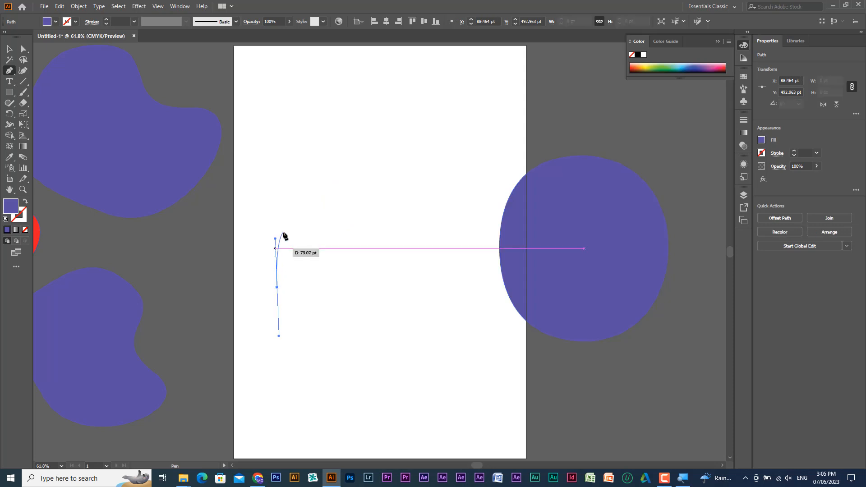
{"action": "left_click_drag", "start_coordinate": [353, 148], "coordinate": [437, 139]}
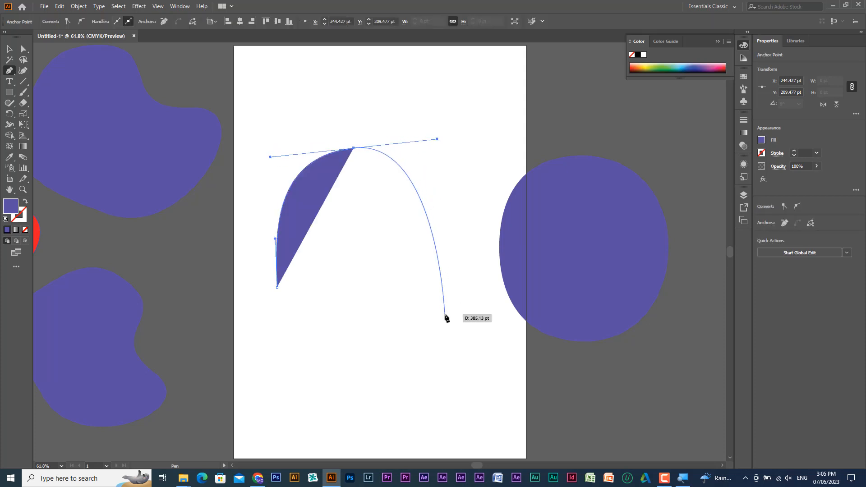
{"action": "left_click_drag", "start_coordinate": [453, 312], "coordinate": [449, 379]}
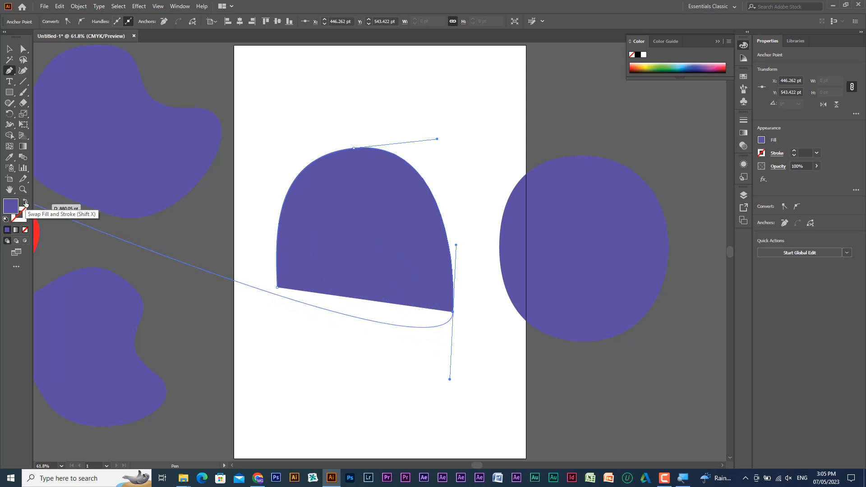
- Swap the arch's fill and stroke to leave only its outline, and try another curve anchor inside the arch, undoing it
{"action": "left_click", "coordinate": [24, 203]}
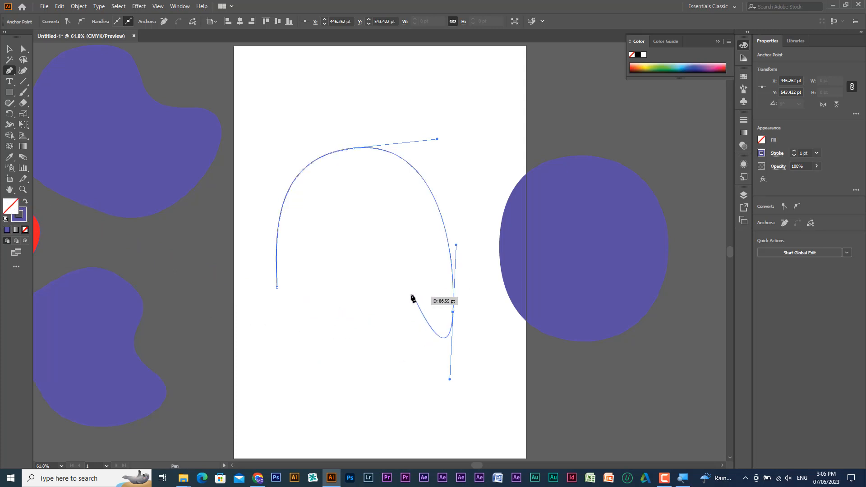
{"action": "left_click_drag", "start_coordinate": [405, 294], "coordinate": [376, 246]}
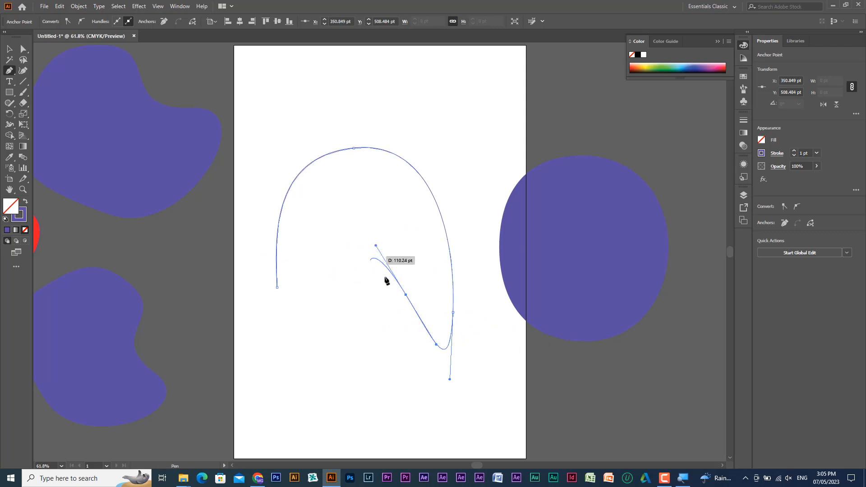
{"action": "key", "text": "ctrl+z"}
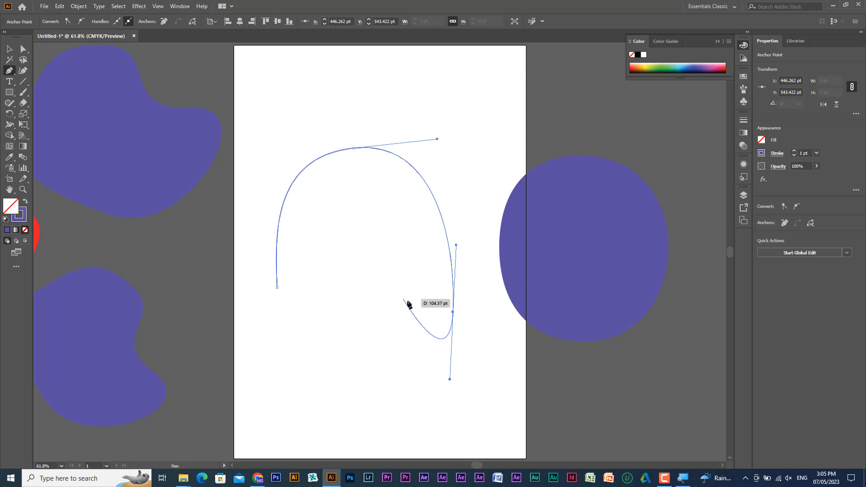
- Continue the open arch with smooth Pen tool anchors around its inner curve and left foot, closing it as an outline about 360 by 423 pt
{"action": "left_click_drag", "start_coordinate": [407, 302], "coordinate": [406, 250]}
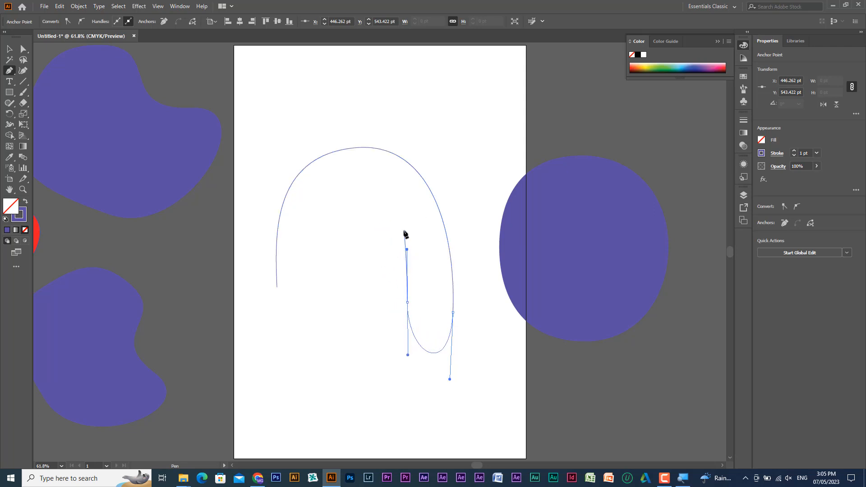
{"action": "left_click_drag", "start_coordinate": [370, 210], "coordinate": [325, 224]}
{"action": "left_click_drag", "start_coordinate": [323, 265], "coordinate": [325, 314]}
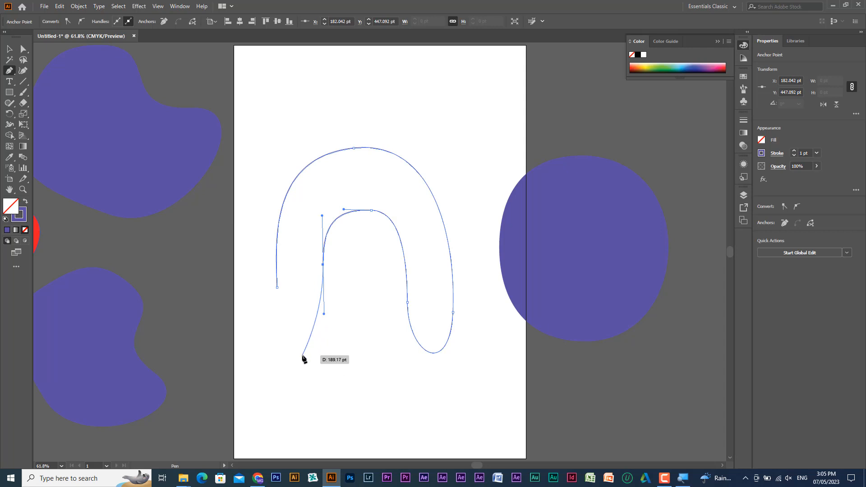
{"action": "left_click_drag", "start_coordinate": [303, 356], "coordinate": [278, 356]}
{"action": "left_click", "coordinate": [277, 287]}
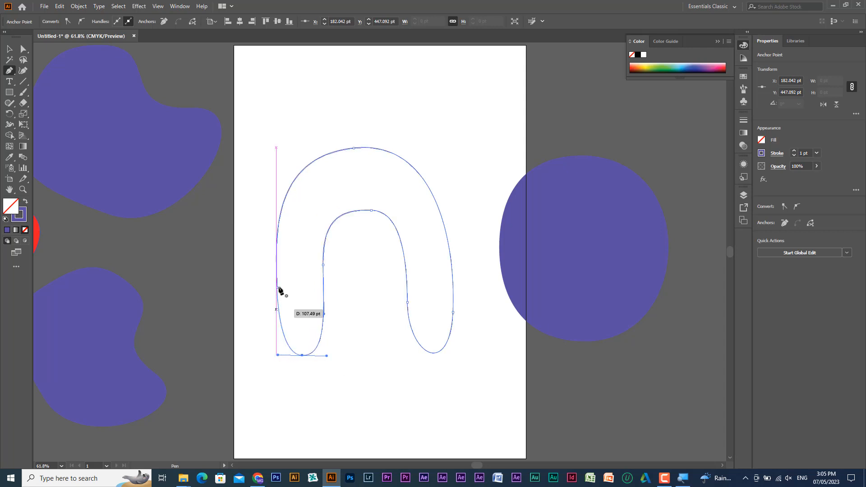
{"action": "left_click_drag", "start_coordinate": [276, 265], "coordinate": [277, 265]}
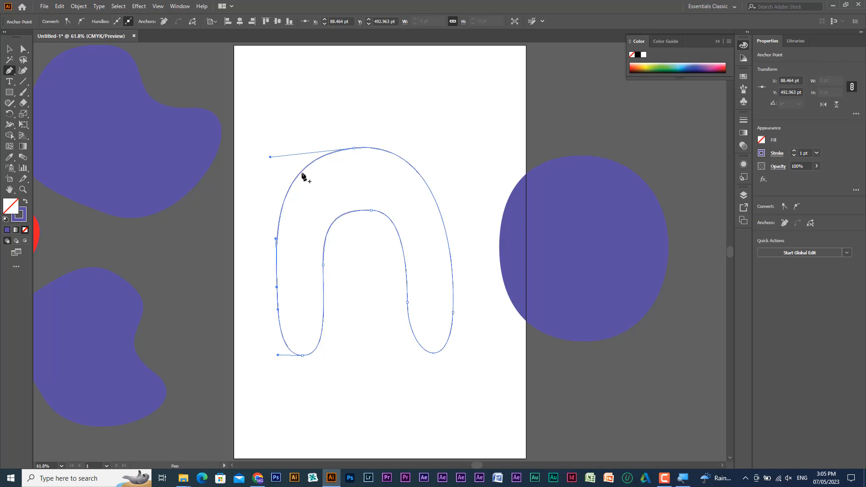
- Move the closed arch outline off the artboard to the area below and right of the purple oval, and deselect it
{"action": "left_click", "coordinate": [9, 48]}
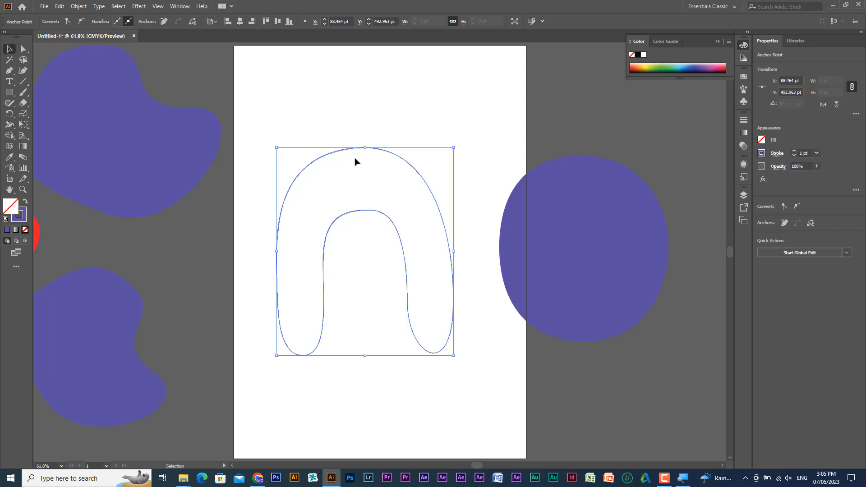
{"action": "left_click_drag", "start_coordinate": [347, 153], "coordinate": [638, 283]}
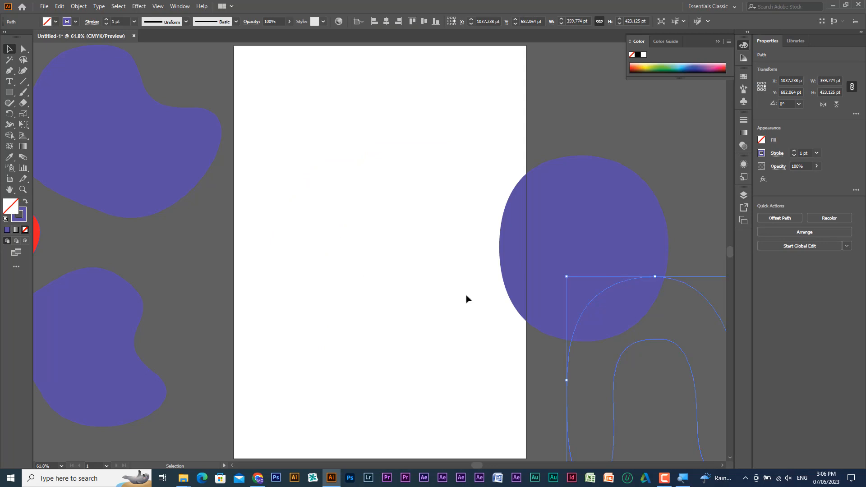
{"action": "left_click", "coordinate": [392, 277]}
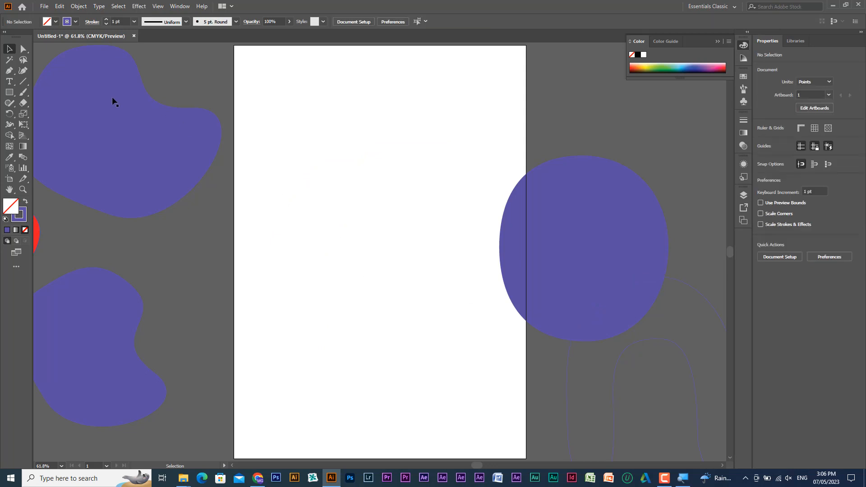
- Paint a freehand outlined letter E about 275 by 328 pt with the Paintbrush, and move it up and right toward the artboard's centre
{"action": "left_click", "coordinate": [25, 91]}
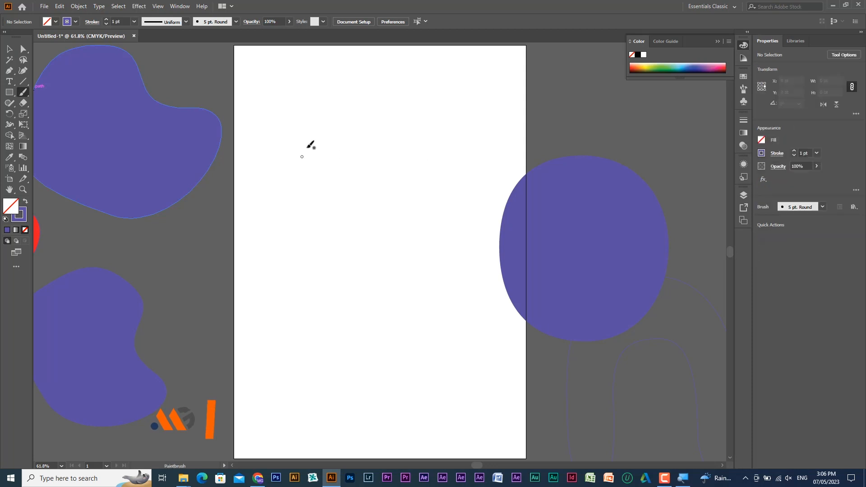
{"action": "mouse_move", "coordinate": [292, 345]}
{"action": "left_mouse_down"}
{"action": "mouse_move", "coordinate": [291, 242]}
{"action": "mouse_move", "coordinate": [325, 206]}
{"action": "mouse_move", "coordinate": [384, 201]}
{"action": "mouse_move", "coordinate": [398, 215]}
{"action": "mouse_move", "coordinate": [393, 236]}
{"action": "mouse_move", "coordinate": [337, 244]}
{"action": "mouse_move", "coordinate": [333, 254]}
{"action": "mouse_move", "coordinate": [394, 270]}
{"action": "mouse_move", "coordinate": [396, 288]}
{"action": "mouse_move", "coordinate": [337, 301]}
{"action": "mouse_move", "coordinate": [335, 309]}
{"action": "mouse_move", "coordinate": [417, 330]}
{"action": "mouse_move", "coordinate": [422, 351]}
{"action": "mouse_move", "coordinate": [333, 361]}
{"action": "mouse_move", "coordinate": [293, 343]}
{"action": "left_mouse_up"}
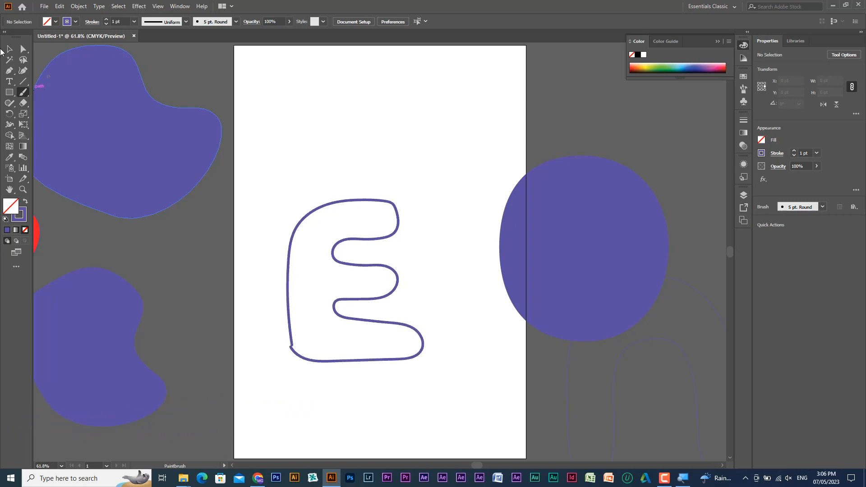
{"action": "left_click", "coordinate": [7, 50]}
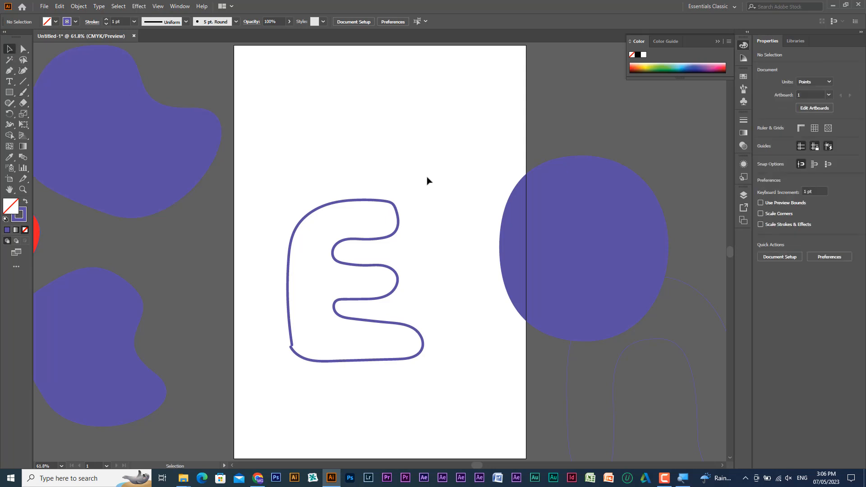
{"action": "left_click_drag", "start_coordinate": [398, 224], "coordinate": [415, 180]}
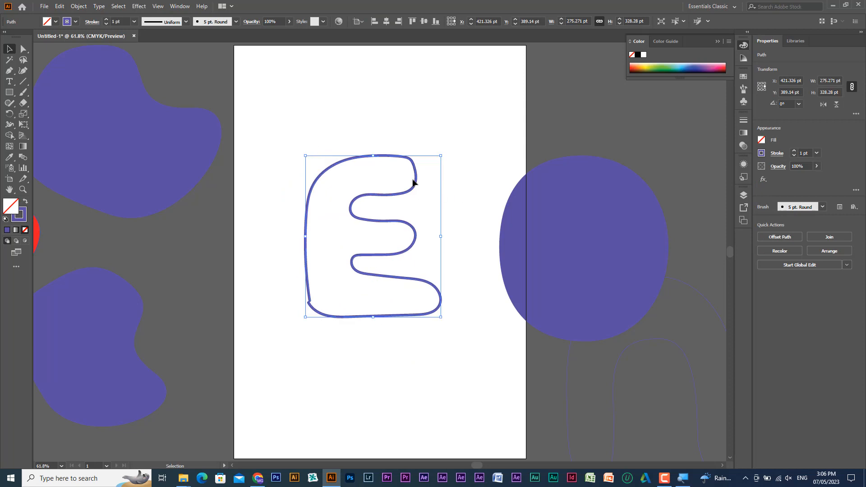
{"action": "mouse_move", "coordinate": [417, 183]}
{"action": "left_mouse_down"}
{"action": "mouse_move", "coordinate": [394, 201]}
{"action": "mouse_move", "coordinate": [433, 194]}
{"action": "mouse_move", "coordinate": [418, 177]}
{"action": "mouse_move", "coordinate": [416, 184]}
{"action": "left_mouse_up"}
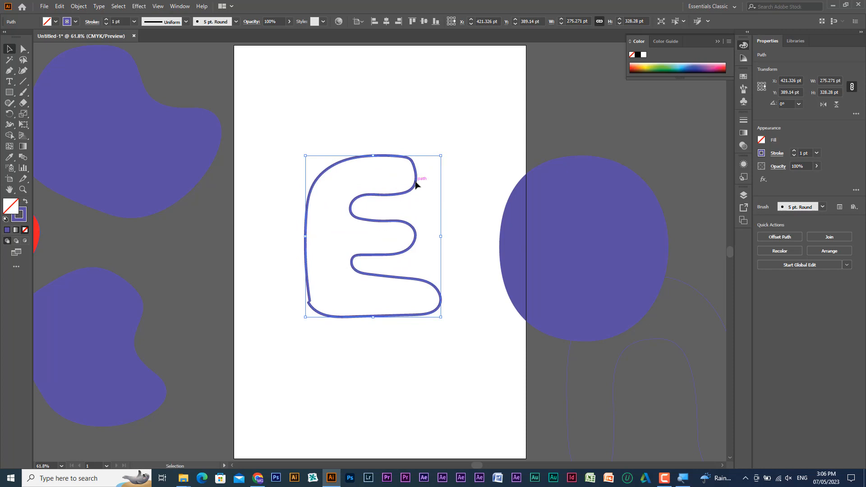